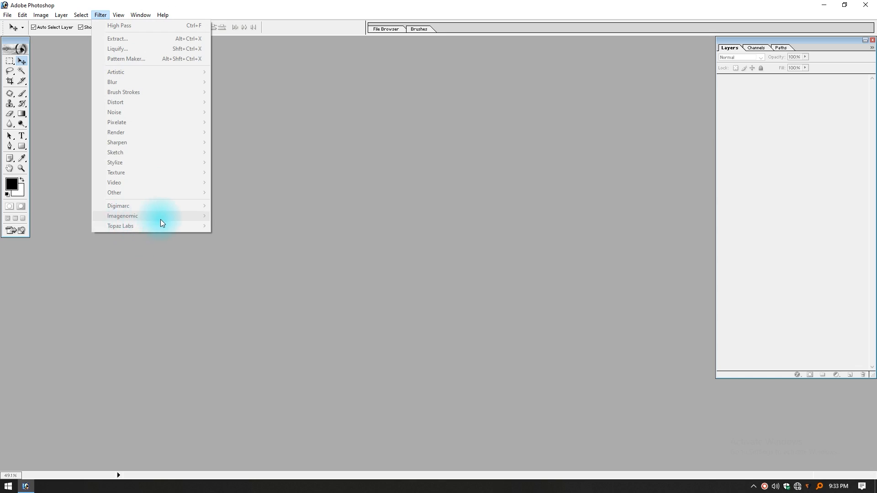
Open the photo KDS_9150.JPG and maximize its document window
{"action": "left_click", "coordinate": [307, 207]}
{"action": "double_click", "coordinate": [310, 214]}
{"action": "double_click", "coordinate": [141, 141]}
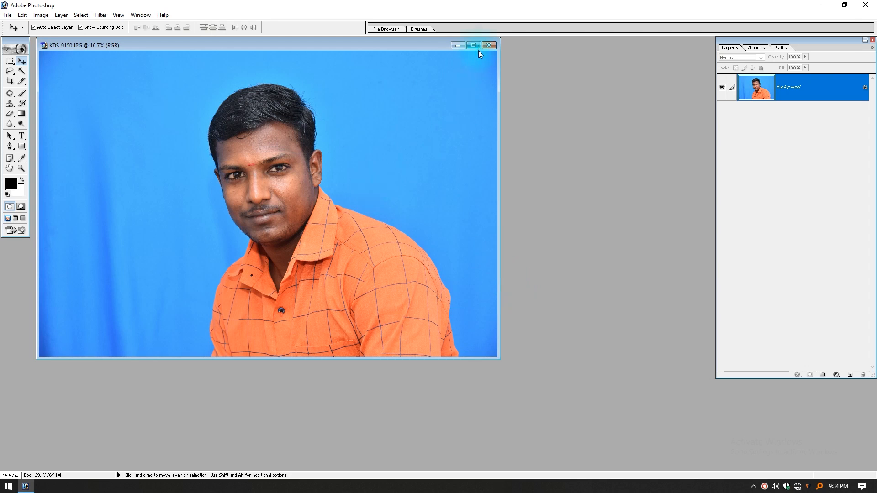
{"action": "left_click", "coordinate": [475, 46]}
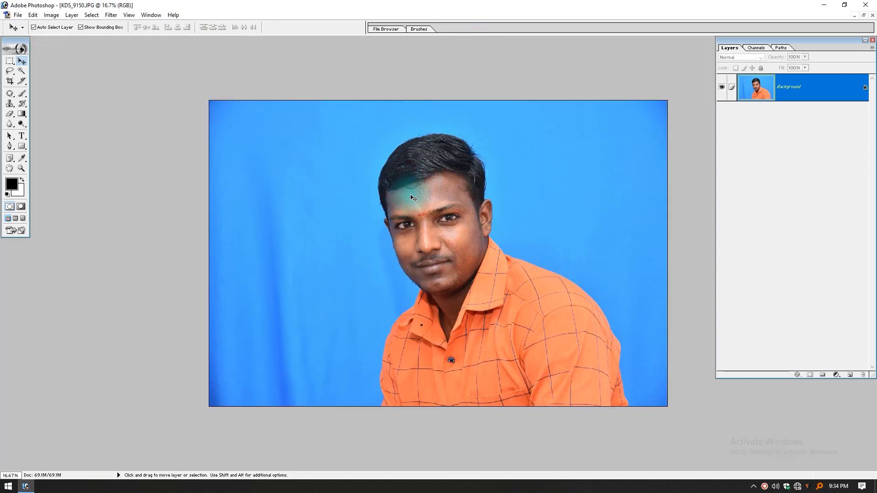
{"action": "scroll", "coordinate": [412, 198], "scroll_direction": "up", "scroll_amount": 2}
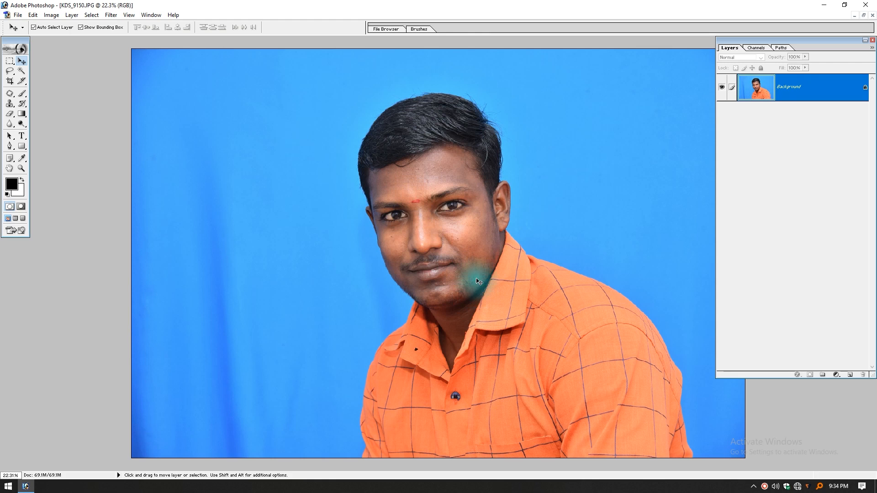
Duplicate the Background layer, keeping the default name Background copy
{"action": "right_click", "coordinate": [812, 98]}
{"action": "left_click", "coordinate": [823, 122]}
{"action": "key", "text": "Return"}
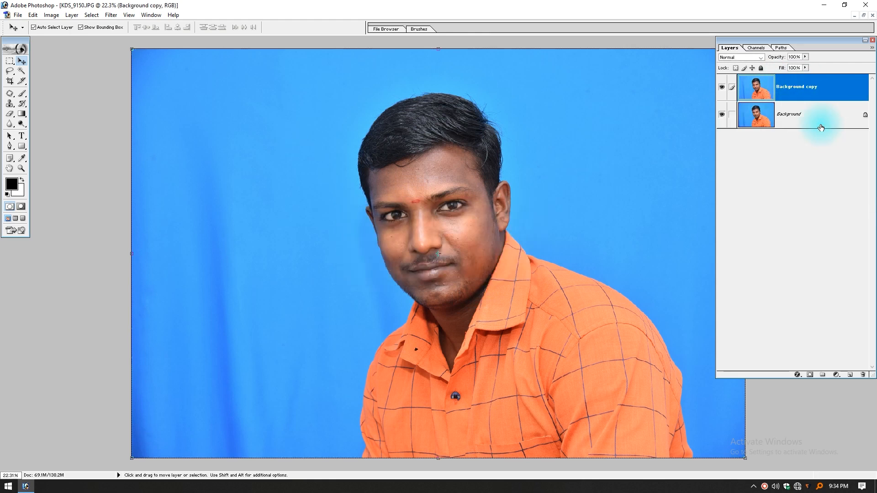
Examine the facial skin up close from forehead to chin for spots and blemishes
{"action": "left_click", "coordinate": [491, 204], "text": "ctrl"}
{"action": "left_click_drag", "start_coordinate": [401, 323], "coordinate": [460, 358]}
{"action": "left_click_drag", "start_coordinate": [507, 212], "coordinate": [529, 273]}
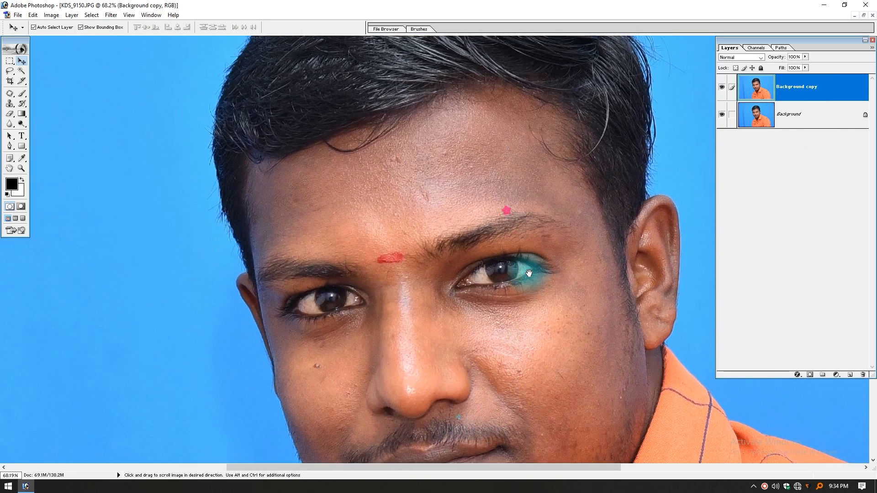
{"action": "left_click_drag", "start_coordinate": [562, 377], "coordinate": [537, 268]}
{"action": "left_click_drag", "start_coordinate": [501, 380], "coordinate": [505, 330]}
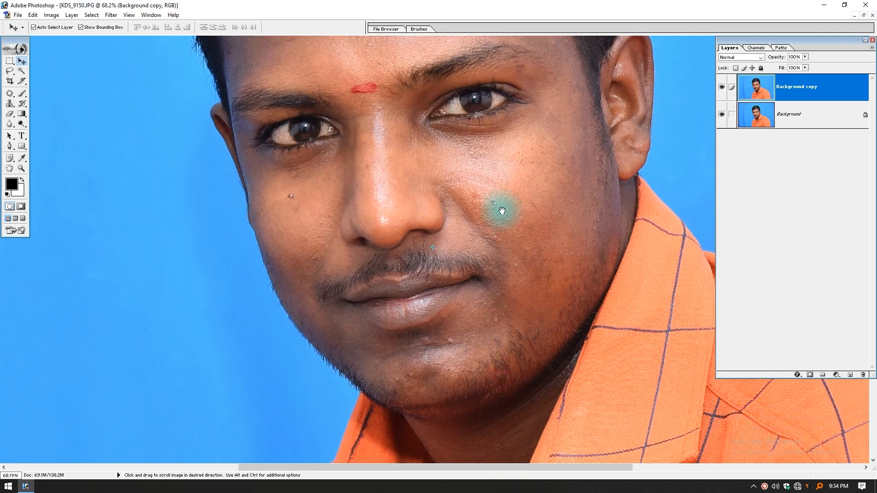
{"action": "left_click_drag", "start_coordinate": [501, 206], "coordinate": [529, 311]}
{"action": "left_click_drag", "start_coordinate": [405, 136], "coordinate": [377, 201]}
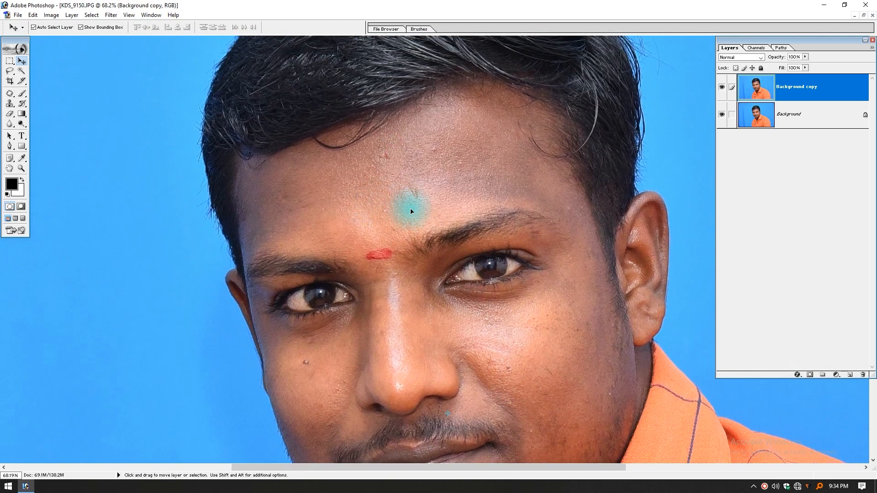
Remove the mole on the cheek under the eye at the image's left, using the Patch Tool in Source mode
{"action": "left_click_drag", "start_coordinate": [13, 96], "coordinate": [30, 99]}
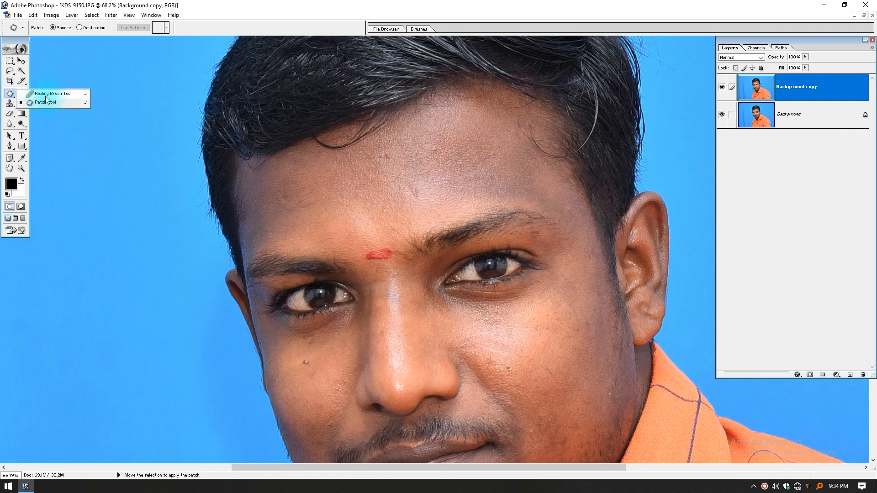
{"action": "left_click", "coordinate": [44, 94]}
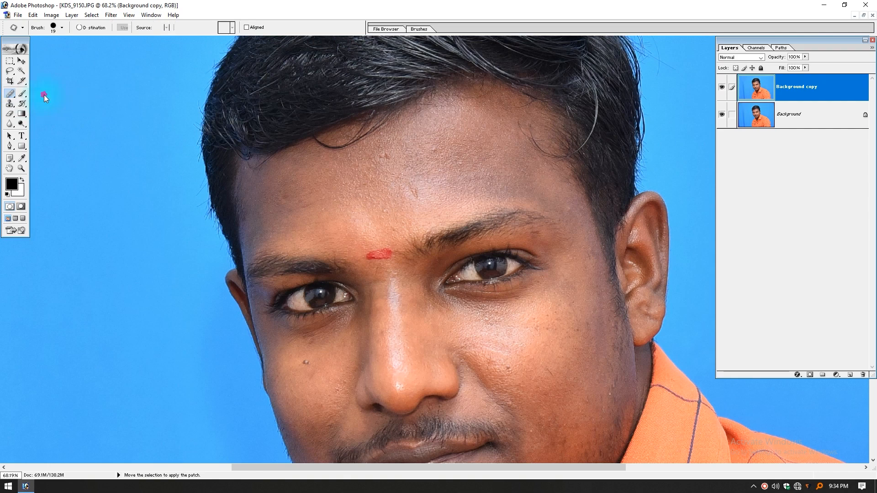
{"action": "left_click", "coordinate": [12, 98]}
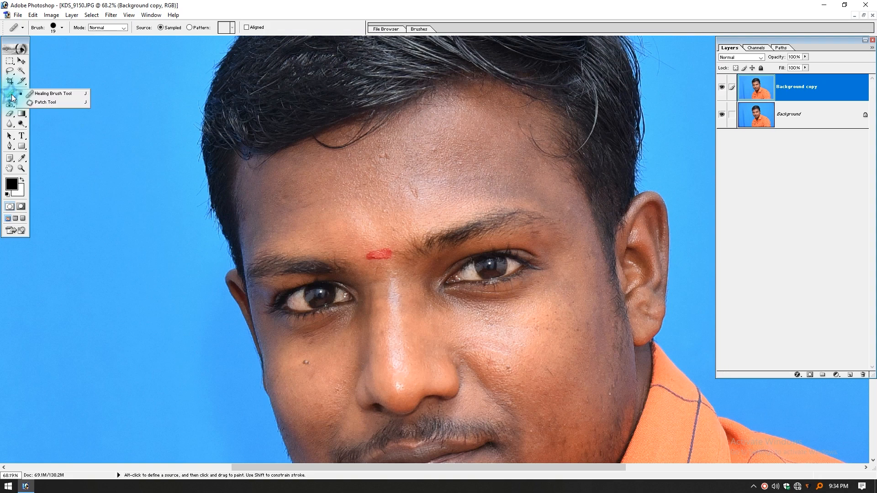
{"action": "left_click", "coordinate": [52, 102]}
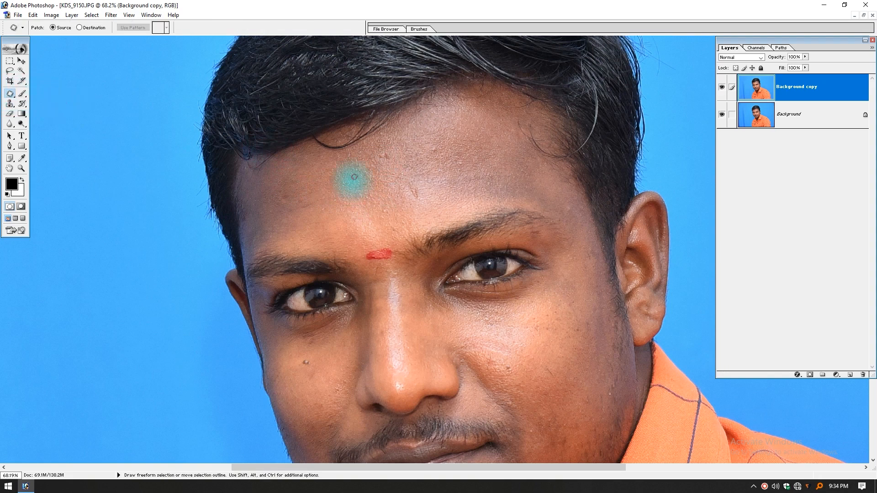
{"action": "scroll", "coordinate": [323, 396], "scroll_direction": "up", "scroll_amount": 5}
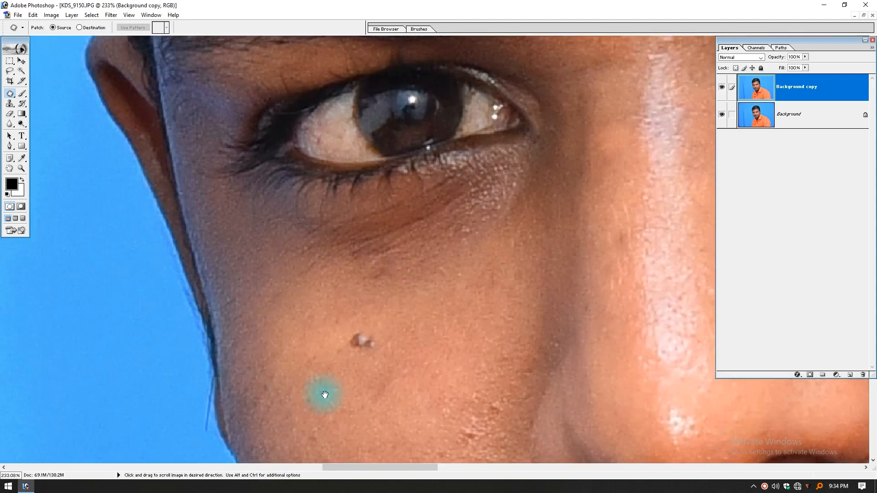
{"action": "left_click_drag", "start_coordinate": [352, 314], "coordinate": [317, 285]}
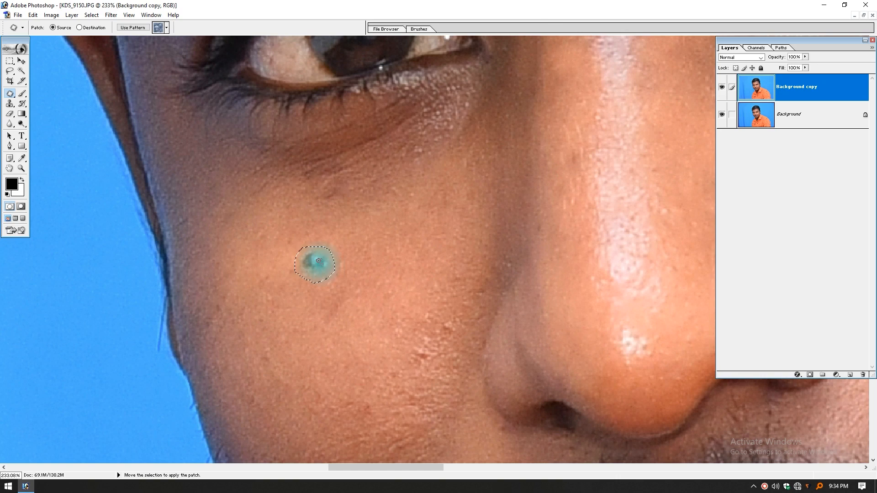
{"action": "left_click", "coordinate": [319, 262]}
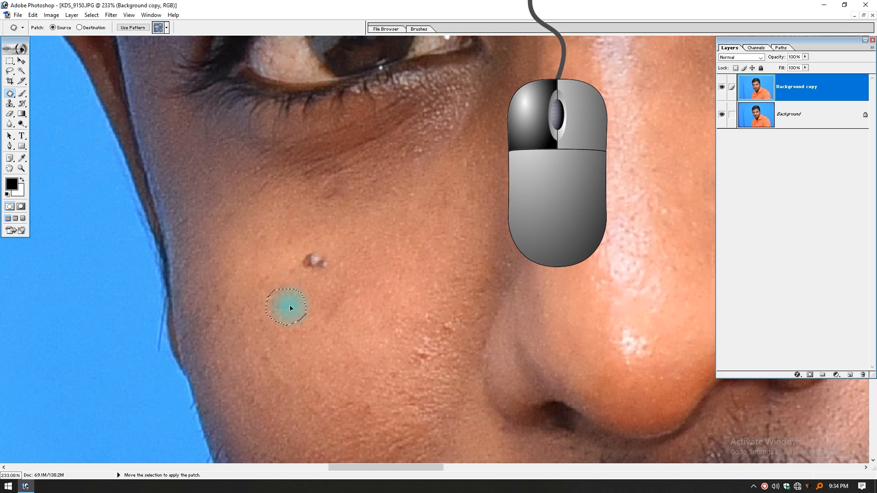
{"action": "left_click_drag", "start_coordinate": [287, 303], "coordinate": [285, 302]}
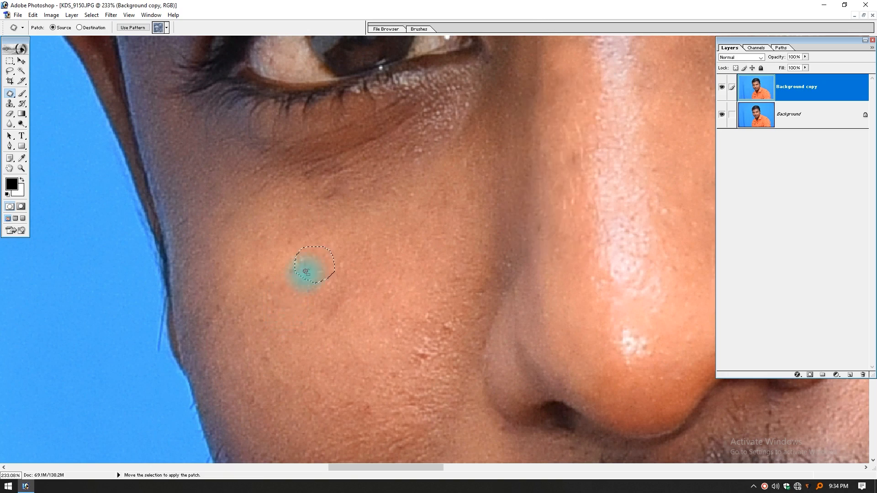
{"action": "left_click_drag", "start_coordinate": [330, 211], "coordinate": [304, 246]}
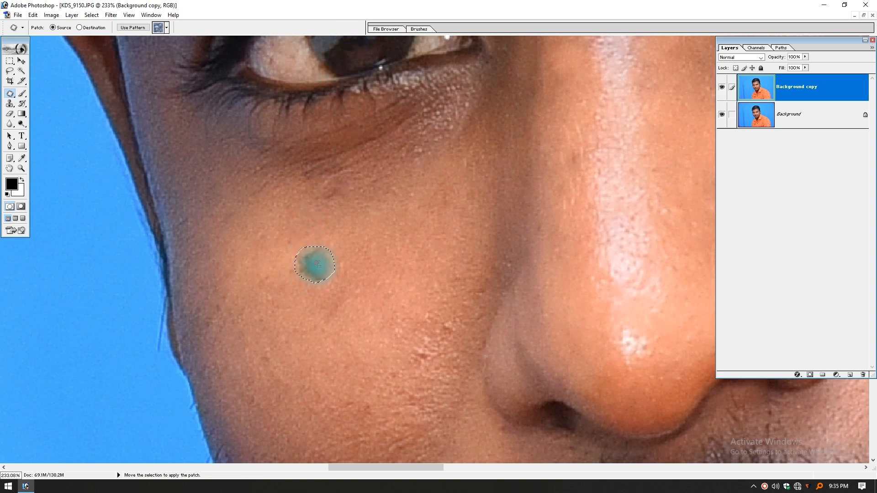
Patch the small marks on the side of the nose bridge and on the forehead near the temple
{"action": "scroll", "coordinate": [389, 289], "scroll_direction": "down", "scroll_amount": 1}
{"action": "left_click_drag", "start_coordinate": [507, 187], "coordinate": [353, 330]}
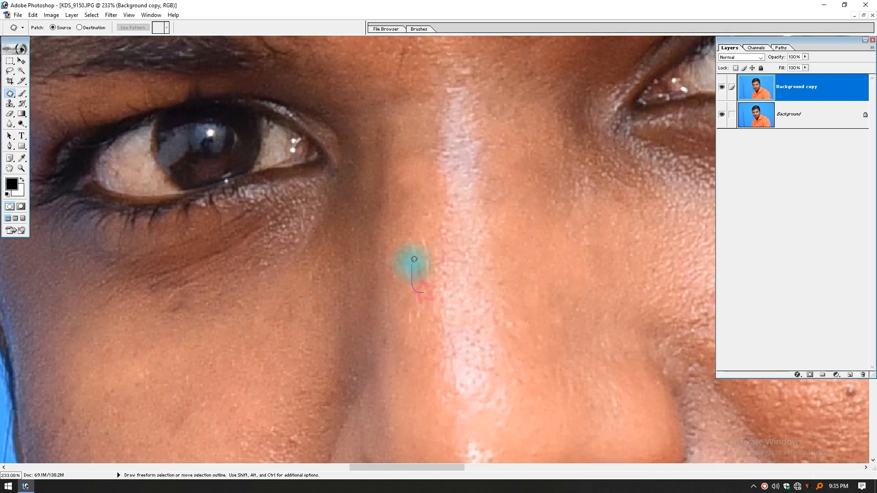
{"action": "left_click_drag", "start_coordinate": [418, 236], "coordinate": [443, 278]}
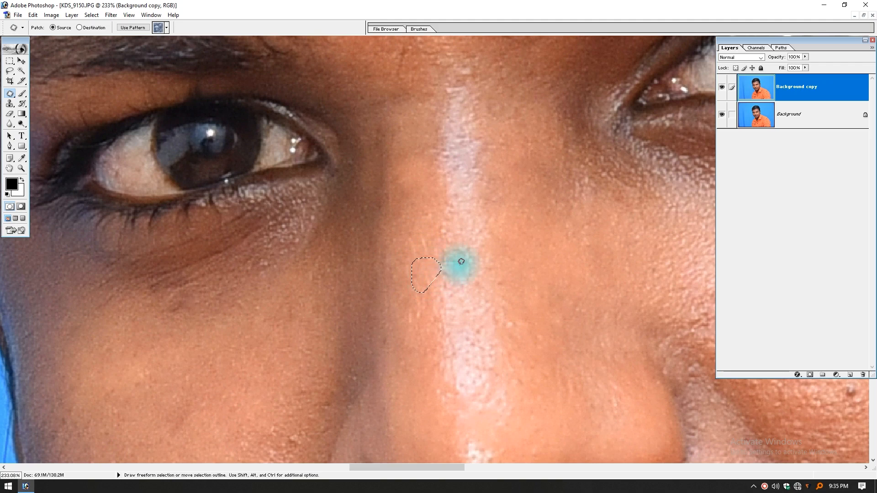
{"action": "mouse_move", "coordinate": [462, 163]}
{"action": "left_mouse_down"}
{"action": "mouse_move", "coordinate": [472, 254]}
{"action": "mouse_move", "coordinate": [513, 307]}
{"action": "mouse_move", "coordinate": [390, 261]}
{"action": "mouse_move", "coordinate": [280, 287]}
{"action": "mouse_move", "coordinate": [255, 278]}
{"action": "mouse_move", "coordinate": [304, 251]}
{"action": "mouse_move", "coordinate": [297, 277]}
{"action": "mouse_move", "coordinate": [275, 227]}
{"action": "left_mouse_up"}
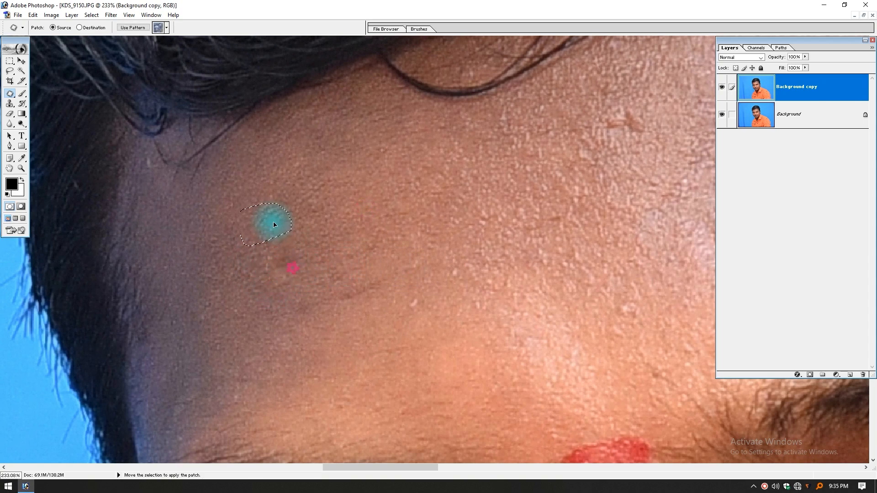
{"action": "left_click", "coordinate": [322, 225]}
Patch the raised bump and nearby bright specks on the upper middle forehead with clean skin
{"action": "left_click_drag", "start_coordinate": [636, 245], "coordinate": [420, 335]}
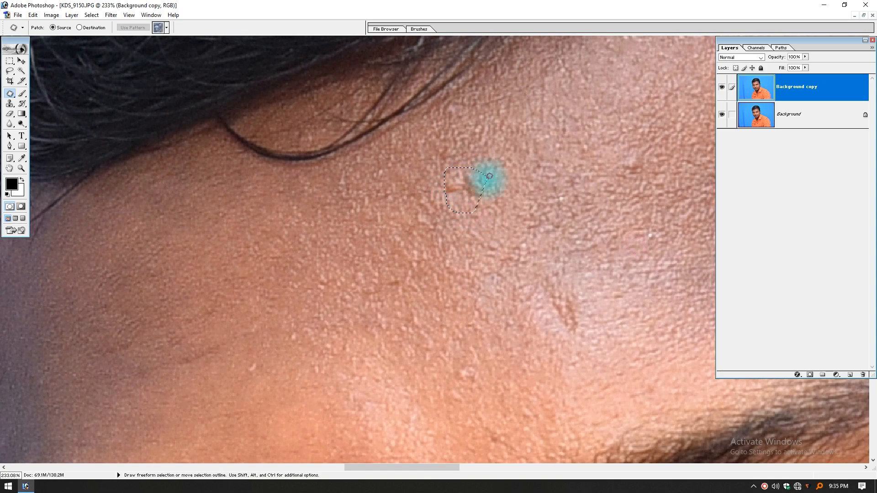
{"action": "left_click_drag", "start_coordinate": [464, 201], "coordinate": [510, 136]}
{"action": "left_click", "coordinate": [511, 136]}
{"action": "mouse_move", "coordinate": [633, 187]}
{"action": "left_mouse_down"}
{"action": "mouse_move", "coordinate": [530, 171]}
{"action": "mouse_move", "coordinate": [568, 166]}
{"action": "left_mouse_up"}
{"action": "left_click_drag", "start_coordinate": [551, 166], "coordinate": [574, 137]}
{"action": "left_click", "coordinate": [574, 137]}
Patch the scar above the inner eyebrow and the remaining small bumps on the middle forehead
{"action": "left_click_drag", "start_coordinate": [628, 205], "coordinate": [489, 170]}
{"action": "mouse_move", "coordinate": [504, 195]}
{"action": "left_mouse_down"}
{"action": "mouse_move", "coordinate": [484, 189]}
{"action": "mouse_move", "coordinate": [527, 176]}
{"action": "mouse_move", "coordinate": [533, 149]}
{"action": "left_mouse_up"}
{"action": "left_click", "coordinate": [533, 149]}
{"action": "left_click_drag", "start_coordinate": [380, 289], "coordinate": [437, 253]}
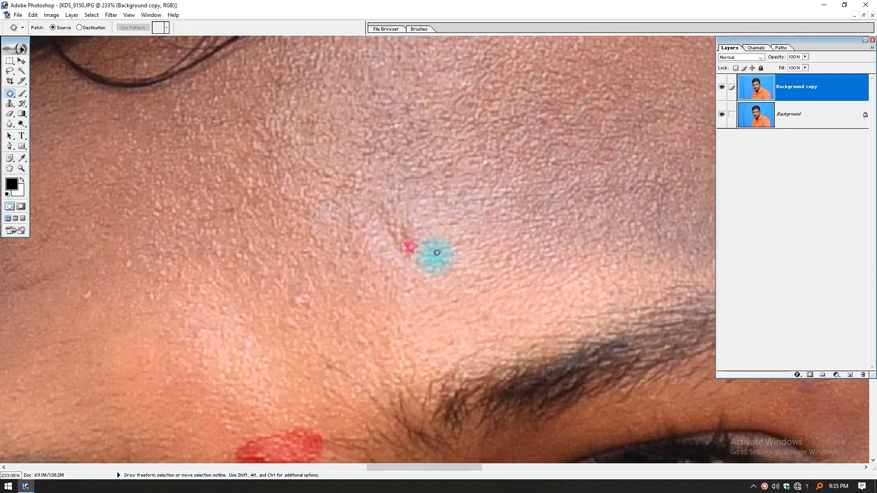
{"action": "left_click_drag", "start_coordinate": [329, 302], "coordinate": [407, 255]}
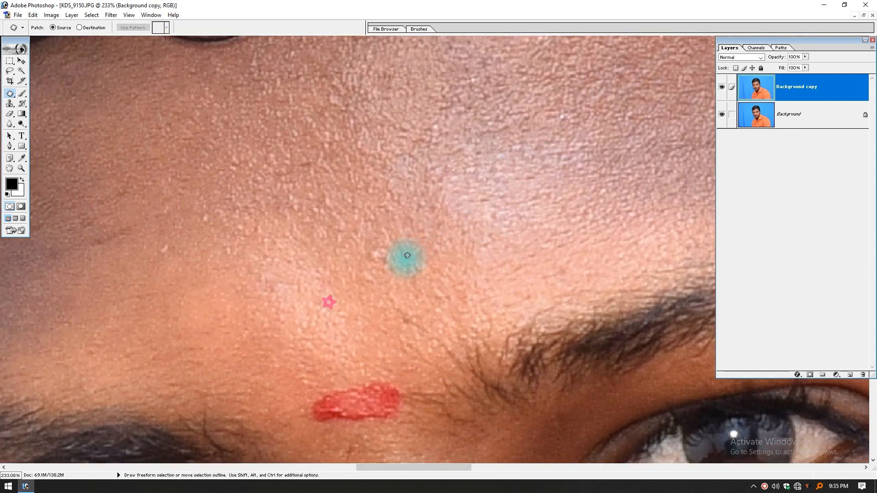
{"action": "left_click_drag", "start_coordinate": [271, 187], "coordinate": [316, 233]}
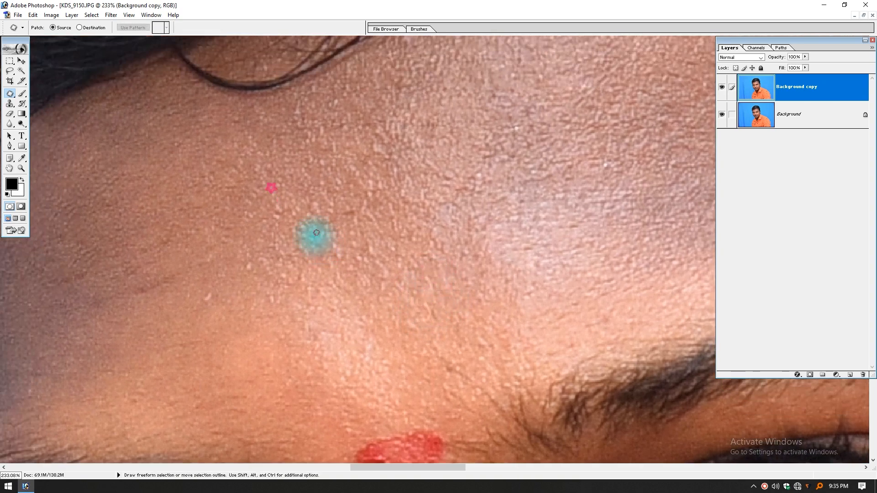
Examine the face as a whole, then up close from the hairline down to the chin for remaining blemishes
{"action": "key", "text": "ctrl+0"}
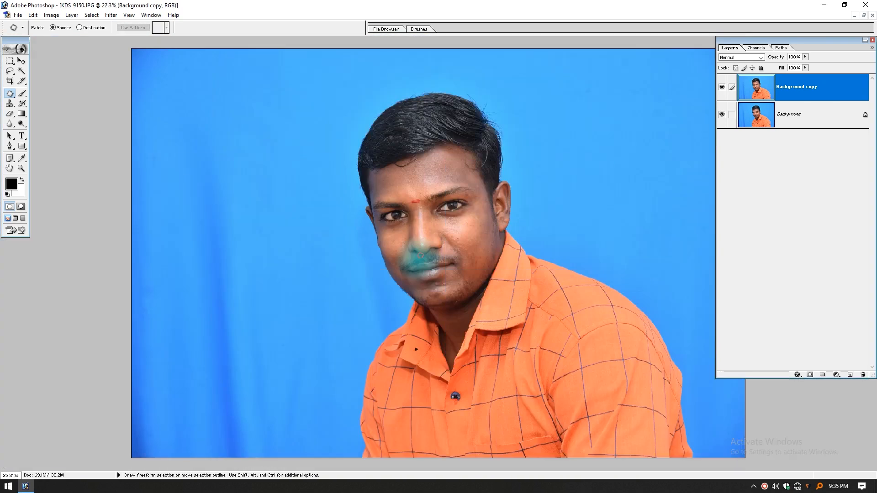
{"action": "left_click_drag", "start_coordinate": [343, 121], "coordinate": [493, 307]}
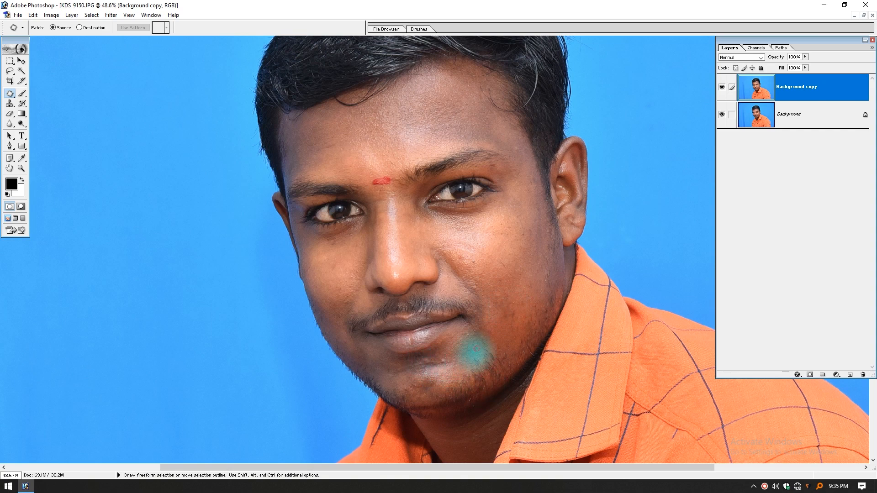
{"action": "scroll", "coordinate": [510, 274], "scroll_direction": "up", "scroll_amount": 3}
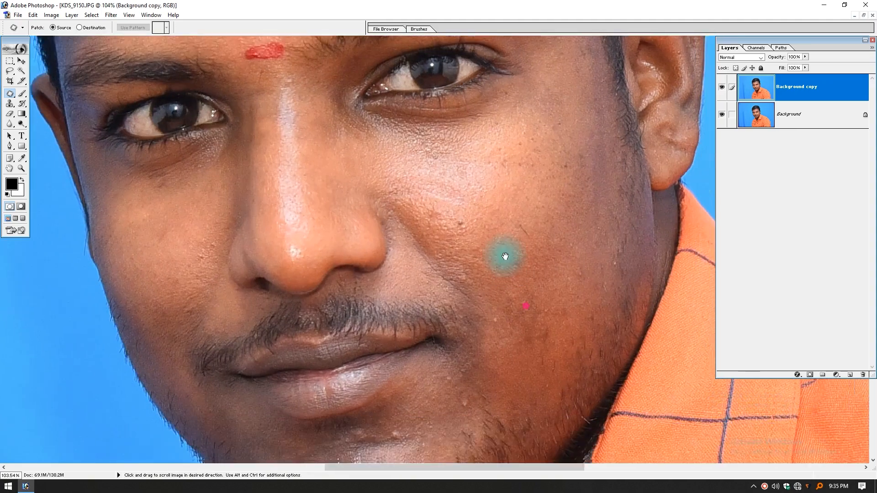
{"action": "left_click_drag", "start_coordinate": [479, 204], "coordinate": [477, 227]}
{"action": "left_click_drag", "start_coordinate": [511, 182], "coordinate": [494, 233]}
{"action": "left_click_drag", "start_coordinate": [559, 206], "coordinate": [570, 346]}
{"action": "left_click_drag", "start_coordinate": [516, 208], "coordinate": [517, 361]}
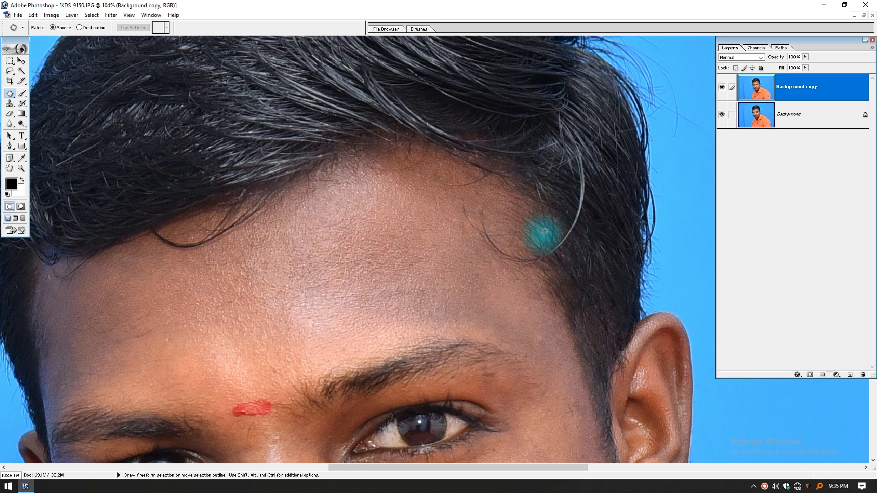
{"action": "key", "text": "ctrl+0"}
{"action": "left_click_drag", "start_coordinate": [499, 127], "coordinate": [444, 243]}
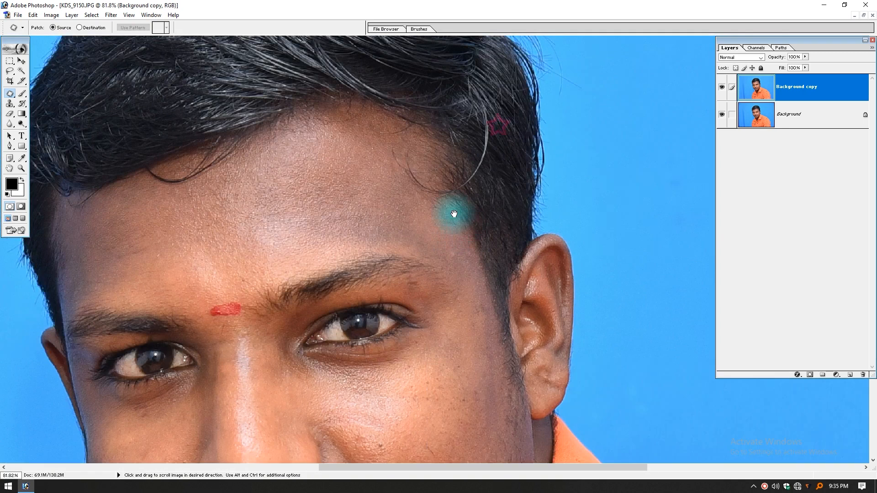
{"action": "left_click_drag", "start_coordinate": [420, 190], "coordinate": [452, 227]}
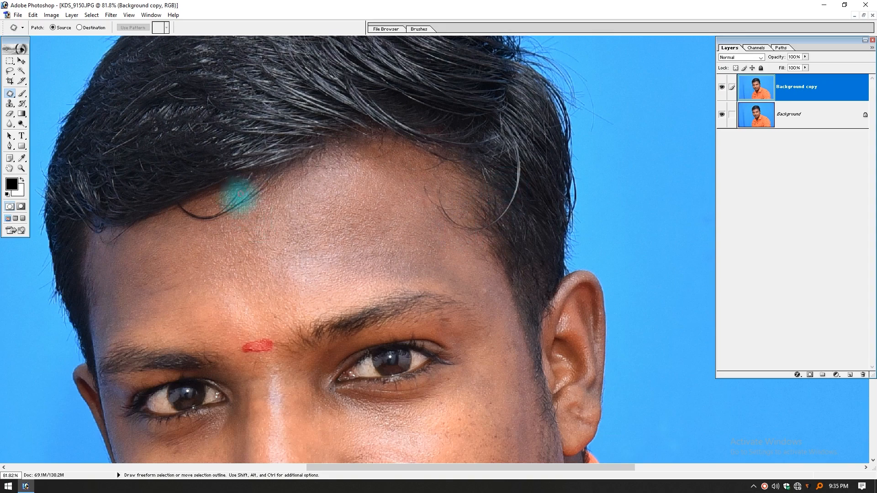
{"action": "left_click_drag", "start_coordinate": [330, 379], "coordinate": [354, 221]}
{"action": "left_click_drag", "start_coordinate": [404, 397], "coordinate": [398, 230]}
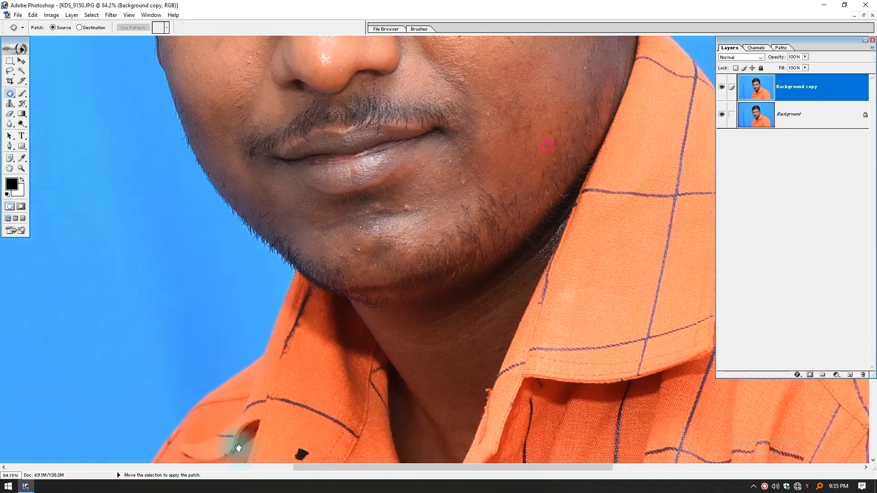
{"action": "left_click_drag", "start_coordinate": [342, 289], "coordinate": [338, 335]}
{"action": "left_click_drag", "start_coordinate": [286, 181], "coordinate": [546, 368]}
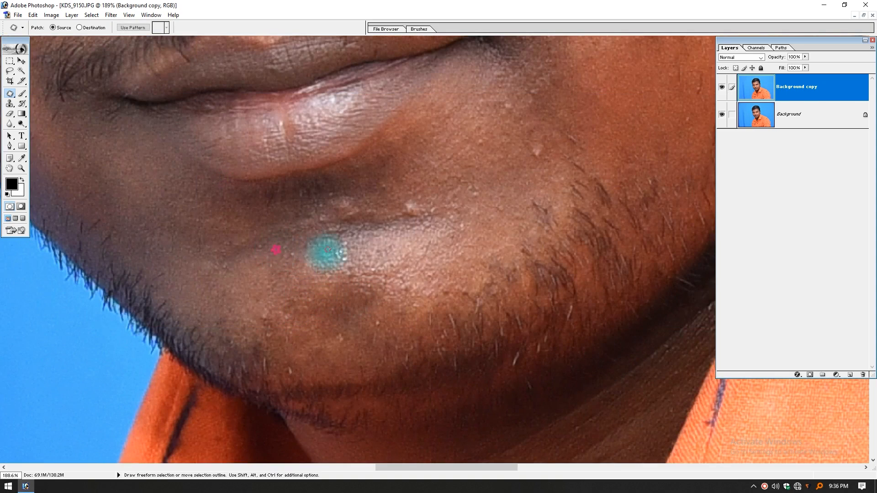
Patch small spots and light stray beard hairs on the chin and along the jaw
{"action": "left_click_drag", "start_coordinate": [327, 245], "coordinate": [389, 294]}
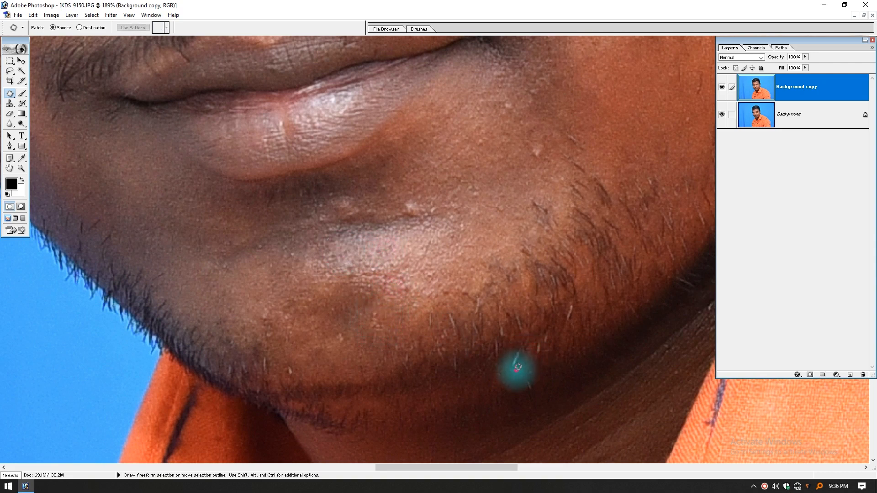
{"action": "key", "text": "space"}
{"action": "left_click_drag", "start_coordinate": [515, 287], "coordinate": [540, 285]}
{"action": "mouse_move", "coordinate": [388, 322]}
{"action": "left_mouse_down"}
{"action": "mouse_move", "coordinate": [358, 340]}
{"action": "mouse_move", "coordinate": [380, 323]}
{"action": "left_mouse_up"}
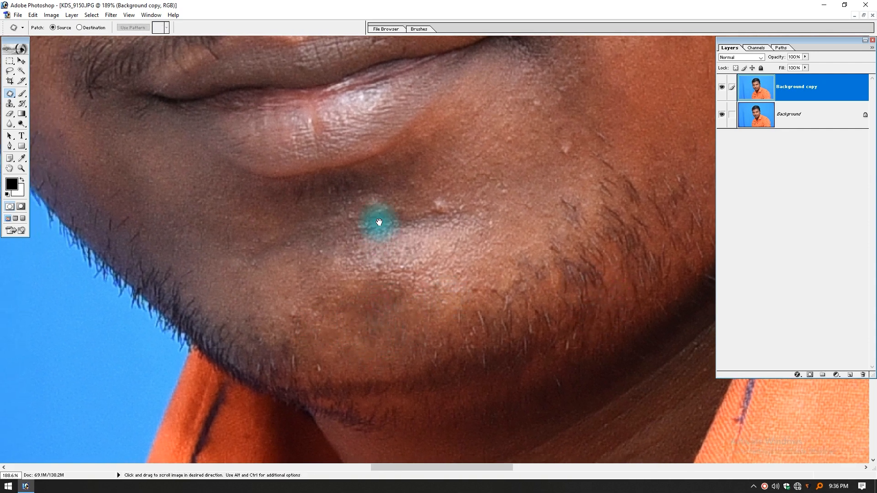
Patch the pimples below the lower lip and the bump between the mouth corner and the beard
{"action": "scroll", "coordinate": [378, 222], "scroll_direction": "up", "scroll_amount": 3}
{"action": "mouse_move", "coordinate": [381, 288]}
{"action": "left_mouse_down"}
{"action": "mouse_move", "coordinate": [347, 273]}
{"action": "mouse_move", "coordinate": [410, 256]}
{"action": "mouse_move", "coordinate": [396, 282]}
{"action": "left_mouse_up"}
{"action": "left_click_drag", "start_coordinate": [386, 273], "coordinate": [423, 230]}
{"action": "mouse_move", "coordinate": [463, 291]}
{"action": "left_mouse_down"}
{"action": "mouse_move", "coordinate": [456, 256]}
{"action": "mouse_move", "coordinate": [465, 280]}
{"action": "left_mouse_up"}
{"action": "left_click_drag", "start_coordinate": [446, 272], "coordinate": [468, 243]}
{"action": "mouse_move", "coordinate": [563, 237]}
{"action": "left_mouse_down"}
{"action": "mouse_move", "coordinate": [558, 260]}
{"action": "mouse_move", "coordinate": [505, 273]}
{"action": "mouse_move", "coordinate": [493, 242]}
{"action": "mouse_move", "coordinate": [523, 253]}
{"action": "mouse_move", "coordinate": [519, 196]}
{"action": "mouse_move", "coordinate": [529, 208]}
{"action": "left_mouse_up"}
{"action": "mouse_move", "coordinate": [541, 249]}
{"action": "left_mouse_down"}
{"action": "mouse_move", "coordinate": [539, 224]}
{"action": "mouse_move", "coordinate": [540, 238]}
{"action": "left_mouse_up"}
{"action": "left_click_drag", "start_coordinate": [531, 236], "coordinate": [544, 190]}
Patch the small bright spot on the cheek beside the mouth corner
{"action": "mouse_move", "coordinate": [569, 125]}
{"action": "left_mouse_down"}
{"action": "mouse_move", "coordinate": [514, 252]}
{"action": "mouse_move", "coordinate": [553, 265]}
{"action": "mouse_move", "coordinate": [526, 279]}
{"action": "left_mouse_up"}
{"action": "left_click_drag", "start_coordinate": [533, 261], "coordinate": [539, 291]}
{"action": "left_click", "coordinate": [540, 292]}
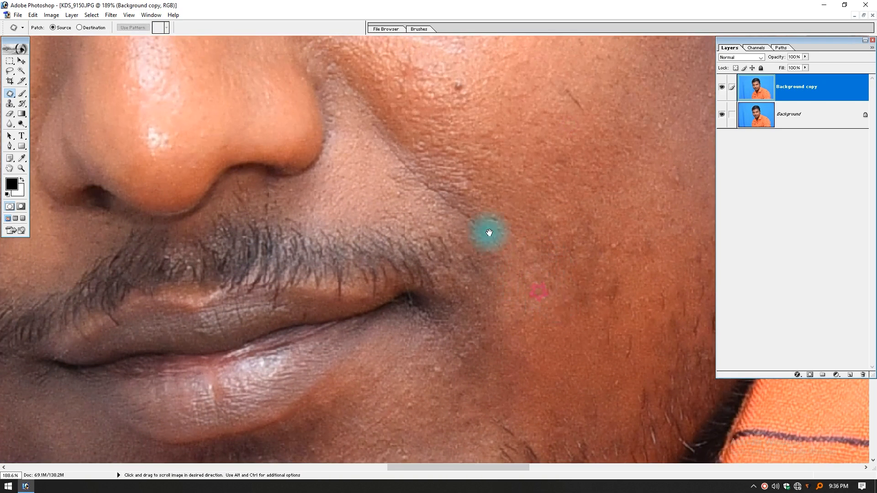
Patch the small spots and bright skin marks on the upper cheek below the eye
{"action": "left_click_drag", "start_coordinate": [490, 233], "coordinate": [496, 328]}
{"action": "left_click_drag", "start_coordinate": [453, 200], "coordinate": [465, 239]}
{"action": "left_click_drag", "start_coordinate": [493, 204], "coordinate": [464, 247]}
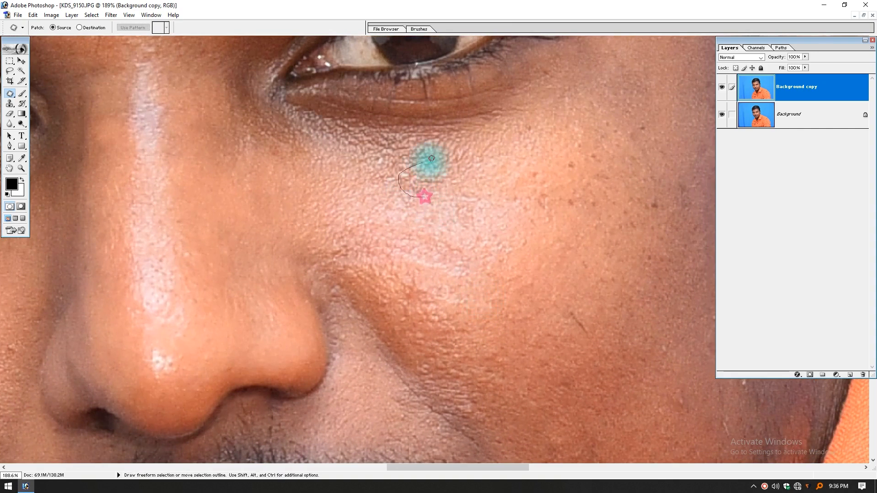
{"action": "left_click_drag", "start_coordinate": [558, 203], "coordinate": [486, 202]}
{"action": "mouse_move", "coordinate": [438, 186]}
{"action": "left_mouse_down"}
{"action": "mouse_move", "coordinate": [456, 201]}
{"action": "mouse_move", "coordinate": [450, 225]}
{"action": "left_mouse_up"}
{"action": "left_click", "coordinate": [451, 227]}
{"action": "mouse_move", "coordinate": [466, 167]}
{"action": "left_mouse_down"}
{"action": "mouse_move", "coordinate": [472, 194]}
{"action": "mouse_move", "coordinate": [440, 219]}
{"action": "left_mouse_up"}
{"action": "mouse_move", "coordinate": [429, 197]}
{"action": "left_mouse_down"}
{"action": "mouse_move", "coordinate": [446, 139]}
{"action": "mouse_move", "coordinate": [482, 175]}
{"action": "left_mouse_up"}
{"action": "left_click", "coordinate": [446, 138]}
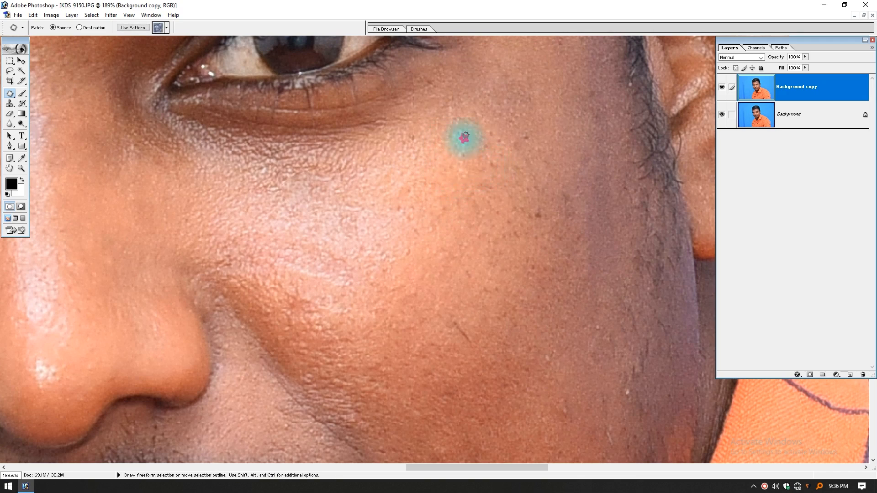
Patch the dark spots on the outer cheek between the eye and the ear
{"action": "mouse_move", "coordinate": [528, 202]}
{"action": "left_mouse_down"}
{"action": "mouse_move", "coordinate": [535, 210]}
{"action": "mouse_move", "coordinate": [529, 264]}
{"action": "left_mouse_up"}
{"action": "left_click", "coordinate": [530, 264]}
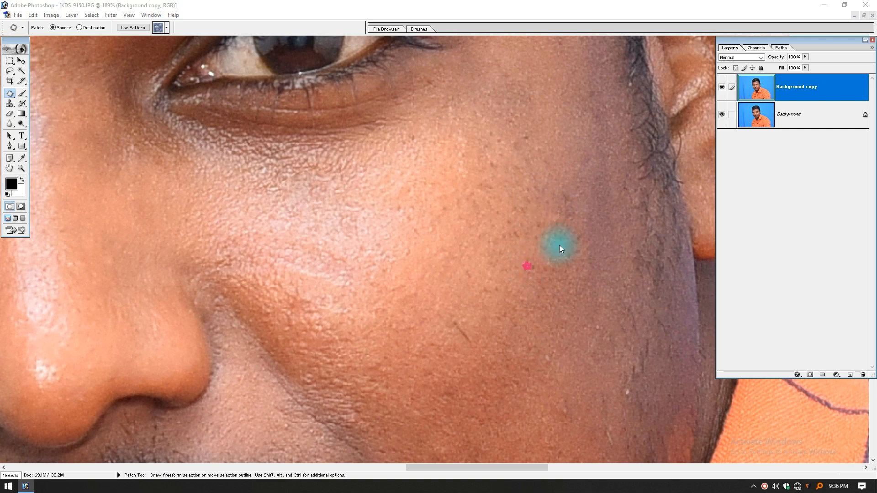
{"action": "key", "text": "Return"}
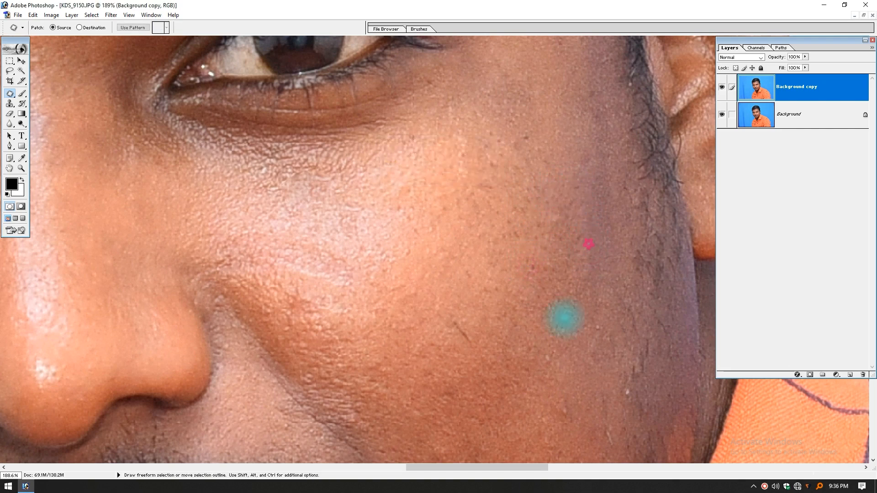
Patch the remaining spots on the lower cheek beside the beard line
{"action": "scroll", "coordinate": [526, 274], "scroll_direction": "down", "scroll_amount": 3}
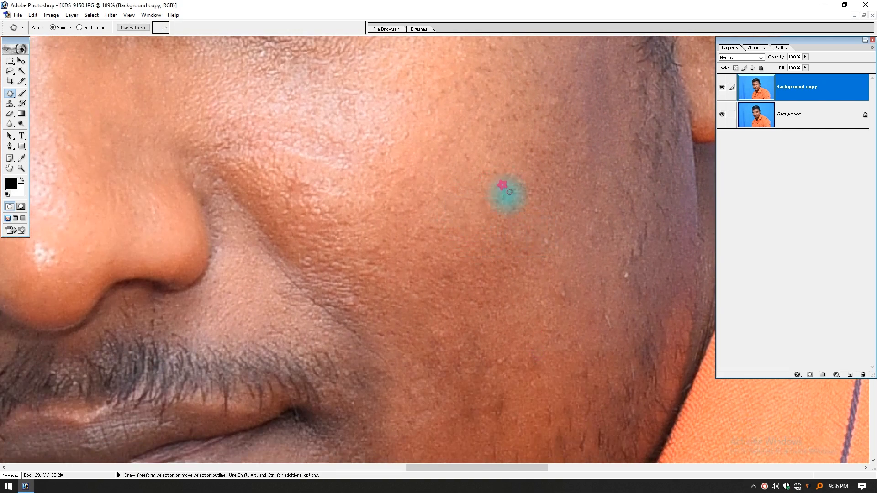
{"action": "left_click_drag", "start_coordinate": [549, 284], "coordinate": [570, 296]}
{"action": "left_click_drag", "start_coordinate": [564, 295], "coordinate": [582, 251]}
{"action": "mouse_move", "coordinate": [627, 292]}
{"action": "left_mouse_down"}
{"action": "mouse_move", "coordinate": [636, 278]}
{"action": "mouse_move", "coordinate": [606, 257]}
{"action": "left_mouse_up"}
{"action": "mouse_move", "coordinate": [521, 367]}
{"action": "left_mouse_down"}
{"action": "mouse_move", "coordinate": [553, 289]}
{"action": "mouse_move", "coordinate": [528, 268]}
{"action": "mouse_move", "coordinate": [558, 288]}
{"action": "left_mouse_up"}
{"action": "left_click_drag", "start_coordinate": [540, 287], "coordinate": [557, 249]}
Patch the small spots and bumps on the opposite cheek, from under the eye down to beside the nostril
{"action": "key", "text": "ctrl+minus"}
{"action": "key", "text": "ctrl+minus"}
{"action": "key", "text": "ctrl+minus"}
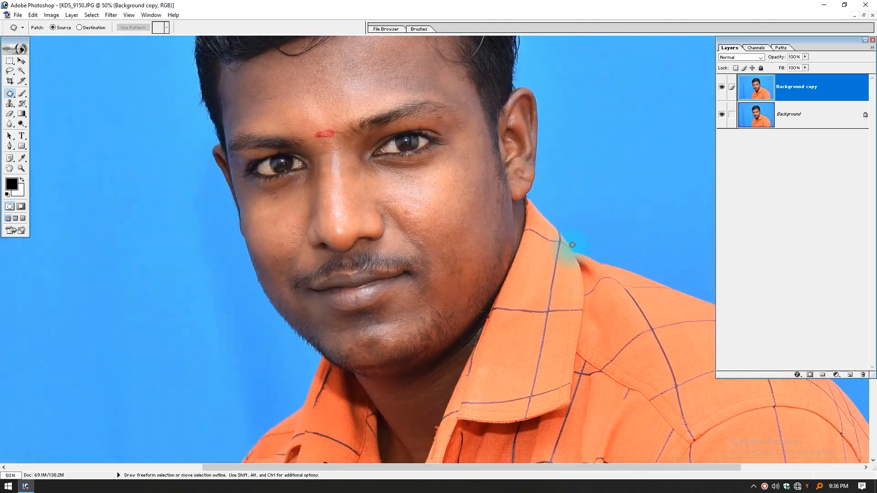
{"action": "left_click_drag", "start_coordinate": [382, 148], "coordinate": [516, 163]}
{"action": "mouse_move", "coordinate": [397, 253]}
{"action": "left_mouse_down"}
{"action": "mouse_move", "coordinate": [420, 235]}
{"action": "mouse_move", "coordinate": [433, 203]}
{"action": "left_mouse_up"}
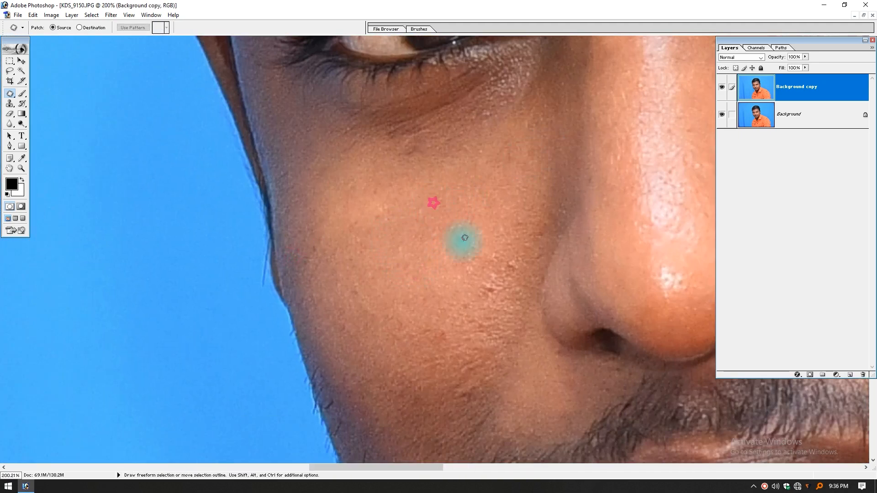
{"action": "mouse_move", "coordinate": [484, 294]}
{"action": "left_mouse_down"}
{"action": "mouse_move", "coordinate": [505, 286]}
{"action": "mouse_move", "coordinate": [464, 242]}
{"action": "left_mouse_up"}
{"action": "left_click_drag", "start_coordinate": [417, 167], "coordinate": [429, 203]}
{"action": "left_click_drag", "start_coordinate": [421, 193], "coordinate": [437, 215]}
{"action": "left_click", "coordinate": [543, 230]}
{"action": "key", "text": "Return"}
{"action": "mouse_move", "coordinate": [460, 383]}
{"action": "left_mouse_down"}
{"action": "mouse_move", "coordinate": [470, 271]}
{"action": "mouse_move", "coordinate": [456, 242]}
{"action": "left_mouse_up"}
{"action": "mouse_move", "coordinate": [480, 342]}
{"action": "left_mouse_down"}
{"action": "mouse_move", "coordinate": [465, 334]}
{"action": "mouse_move", "coordinate": [505, 321]}
{"action": "mouse_move", "coordinate": [472, 280]}
{"action": "left_mouse_up"}
Try to patch out the red mark between the eyebrows with forehead skin, then undo it
{"action": "left_click_drag", "start_coordinate": [359, 210], "coordinate": [390, 292]}
{"action": "left_click_drag", "start_coordinate": [462, 150], "coordinate": [388, 315]}
{"action": "left_click_drag", "start_coordinate": [535, 185], "coordinate": [522, 290]}
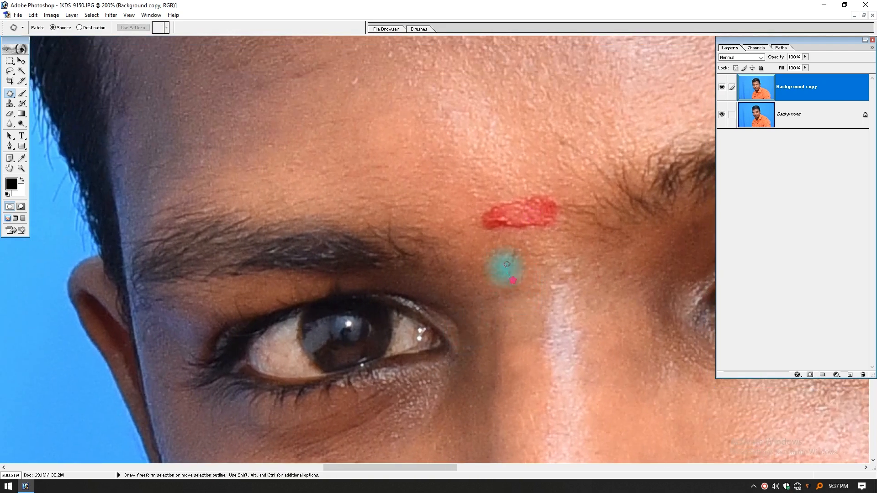
{"action": "mouse_move", "coordinate": [500, 228]}
{"action": "left_mouse_down"}
{"action": "mouse_move", "coordinate": [479, 239]}
{"action": "mouse_move", "coordinate": [524, 186]}
{"action": "mouse_move", "coordinate": [554, 227]}
{"action": "mouse_move", "coordinate": [482, 138]}
{"action": "left_mouse_up"}
{"action": "key", "text": "ctrl+z"}
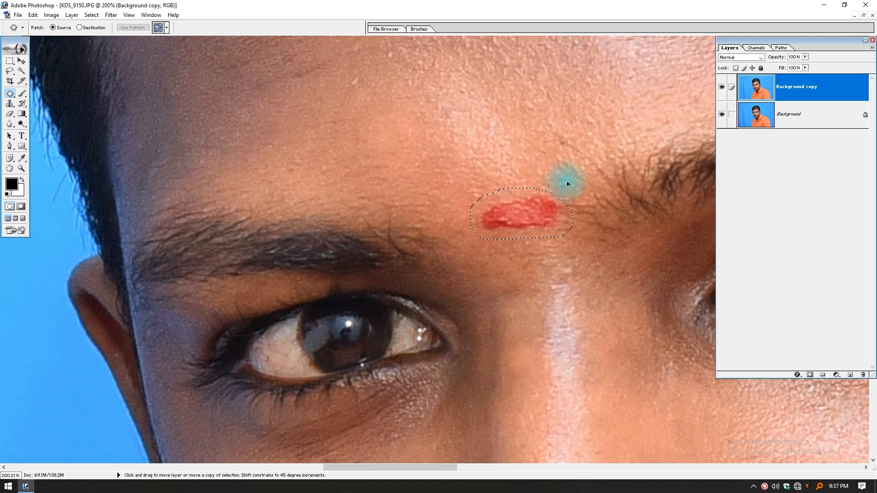
Patch the uneven skin marks on the cheek beside the nose, on the ear side of the face
{"action": "key", "text": "ctrl+0"}
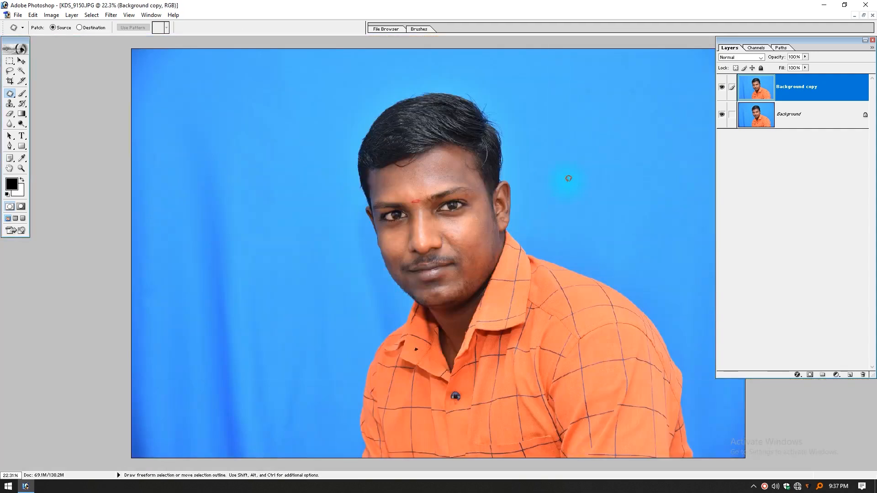
{"action": "left_click_drag", "start_coordinate": [449, 162], "coordinate": [413, 182]}
{"action": "left_click_drag", "start_coordinate": [497, 259], "coordinate": [469, 199]}
{"action": "key", "text": "ctrl+0"}
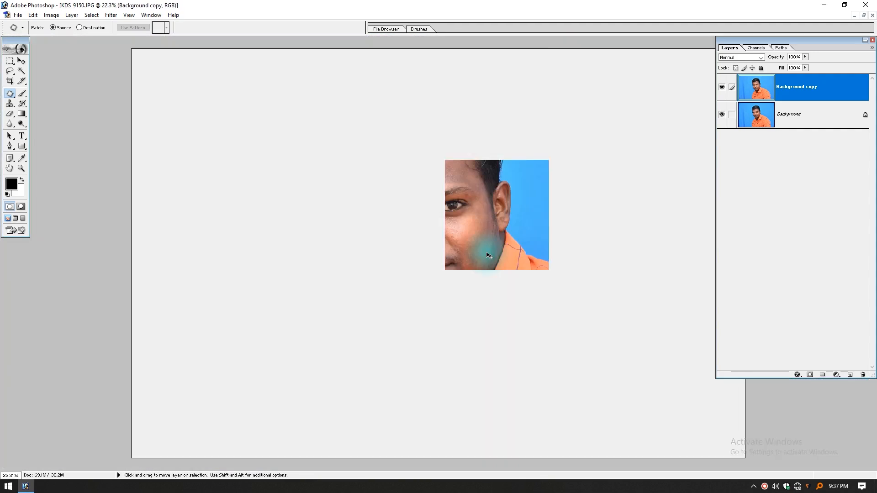
{"action": "left_click_drag", "start_coordinate": [406, 192], "coordinate": [544, 262]}
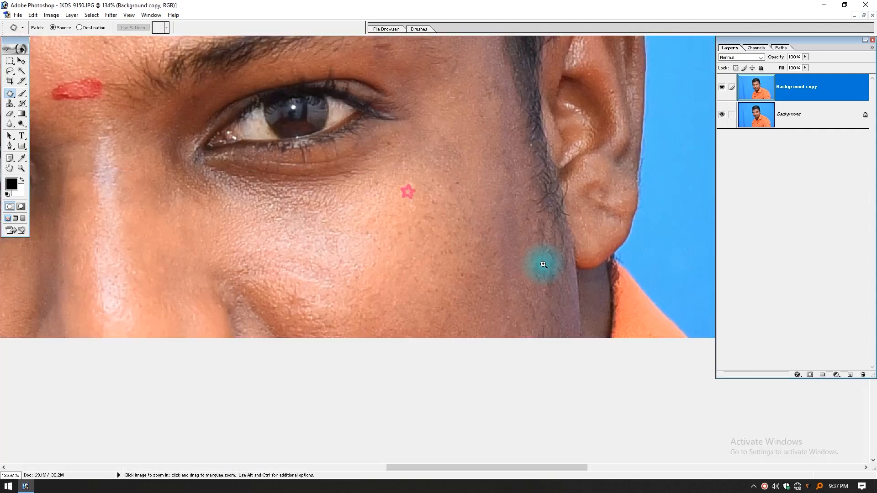
{"action": "left_click_drag", "start_coordinate": [312, 289], "coordinate": [326, 302]}
{"action": "left_click_drag", "start_coordinate": [310, 300], "coordinate": [353, 287]}
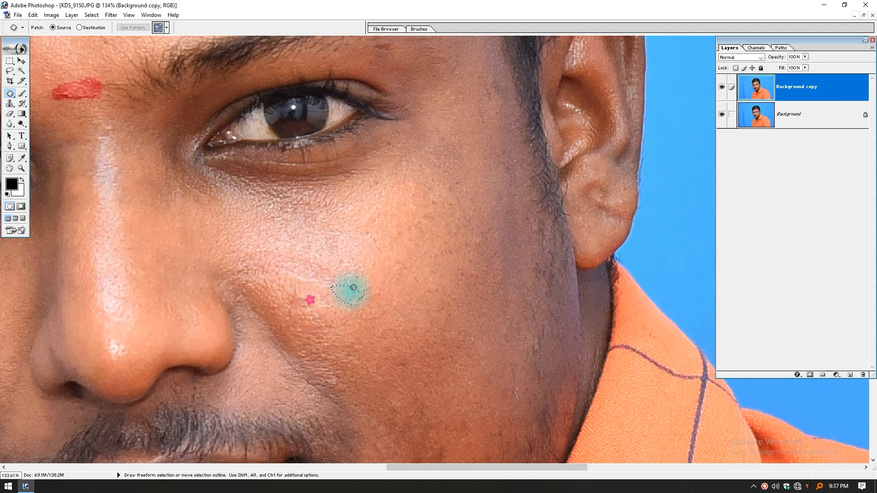
{"action": "left_click", "coordinate": [356, 240]}
{"action": "left_click_drag", "start_coordinate": [324, 303], "coordinate": [319, 297]}
{"action": "left_click", "coordinate": [336, 293]}
Try to patch out the whole curved hair strand over the temple with one large selection, then undo it
{"action": "scroll", "coordinate": [400, 366], "scroll_direction": "up", "scroll_amount": 5}
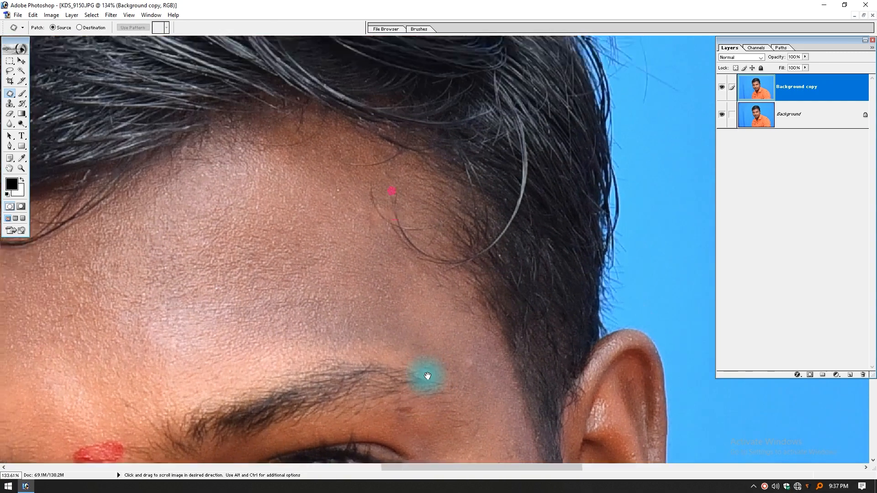
{"action": "mouse_move", "coordinate": [404, 273]}
{"action": "left_mouse_down"}
{"action": "mouse_move", "coordinate": [361, 202]}
{"action": "mouse_move", "coordinate": [406, 201]}
{"action": "mouse_move", "coordinate": [452, 241]}
{"action": "mouse_move", "coordinate": [508, 126]}
{"action": "mouse_move", "coordinate": [553, 131]}
{"action": "mouse_move", "coordinate": [470, 294]}
{"action": "left_mouse_up"}
{"action": "left_click_drag", "start_coordinate": [499, 251], "coordinate": [519, 338]}
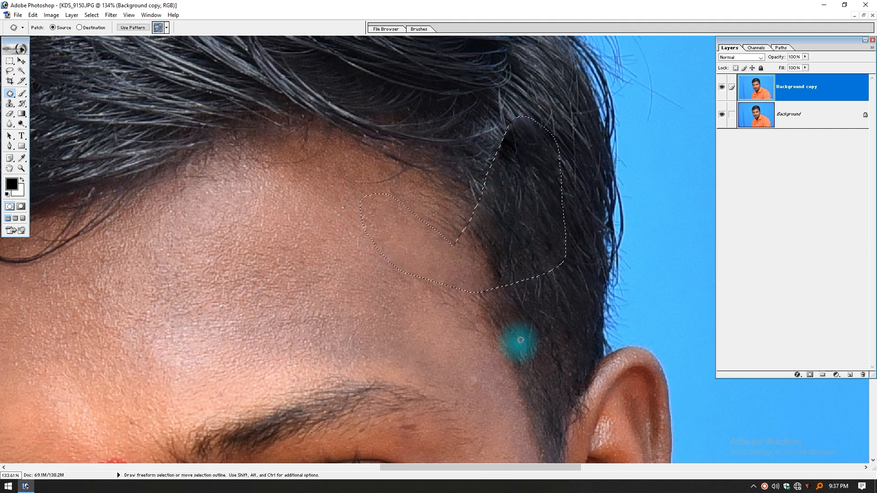
{"action": "left_click", "coordinate": [520, 339]}
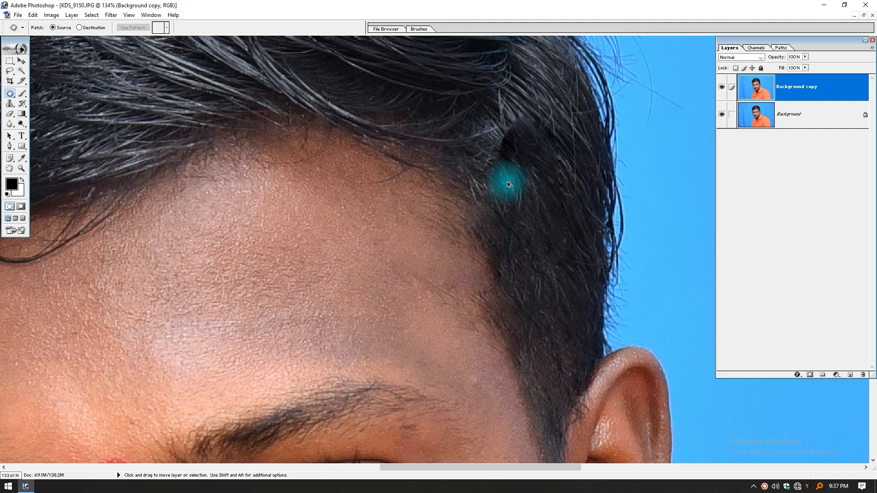
{"action": "key", "text": "ctrl+alt+z"}
{"action": "key", "text": "ctrl+alt+z"}
{"action": "key", "text": "ctrl+alt+z"}
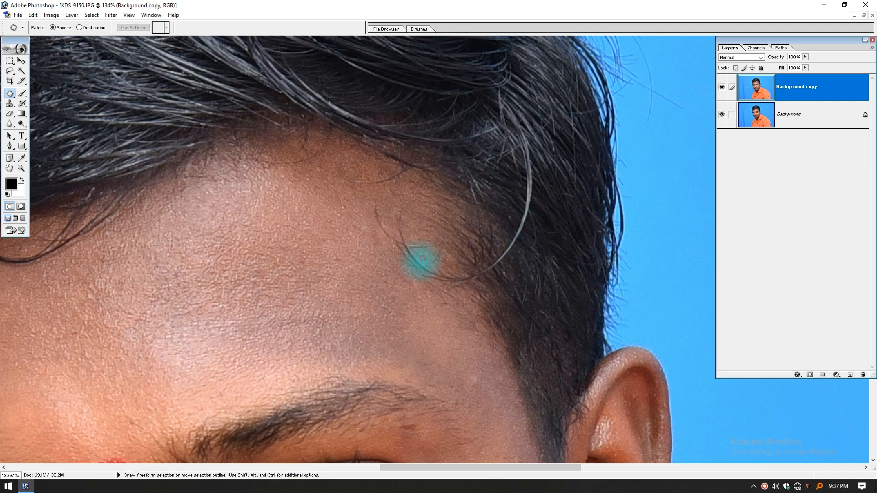
Patch the stray hair strands off the forehead skin beside the temple in small sections
{"action": "mouse_move", "coordinate": [381, 243]}
{"action": "left_mouse_down"}
{"action": "mouse_move", "coordinate": [370, 197]}
{"action": "mouse_move", "coordinate": [404, 196]}
{"action": "mouse_move", "coordinate": [443, 248]}
{"action": "mouse_move", "coordinate": [447, 274]}
{"action": "mouse_move", "coordinate": [405, 259]}
{"action": "left_mouse_up"}
{"action": "left_click", "coordinate": [338, 276]}
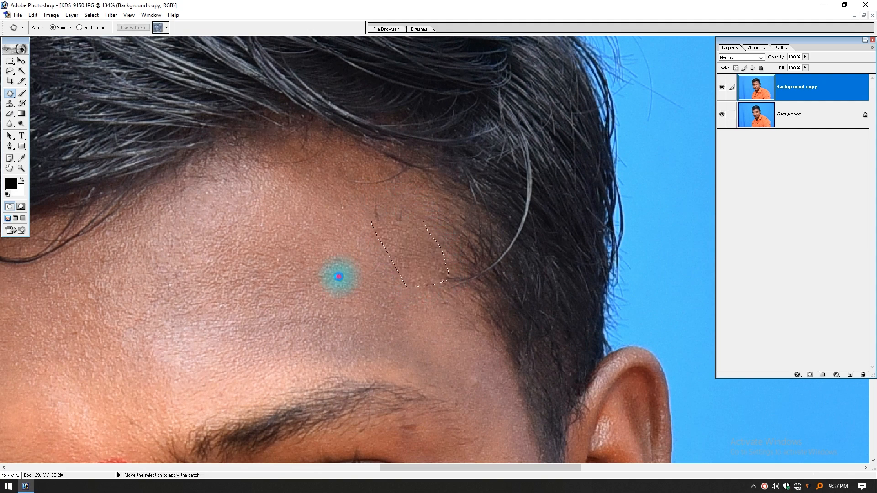
{"action": "mouse_move", "coordinate": [354, 192]}
{"action": "left_mouse_down"}
{"action": "mouse_move", "coordinate": [346, 184]}
{"action": "mouse_move", "coordinate": [392, 162]}
{"action": "mouse_move", "coordinate": [413, 183]}
{"action": "mouse_move", "coordinate": [387, 212]}
{"action": "left_mouse_up"}
{"action": "left_click", "coordinate": [386, 213]}
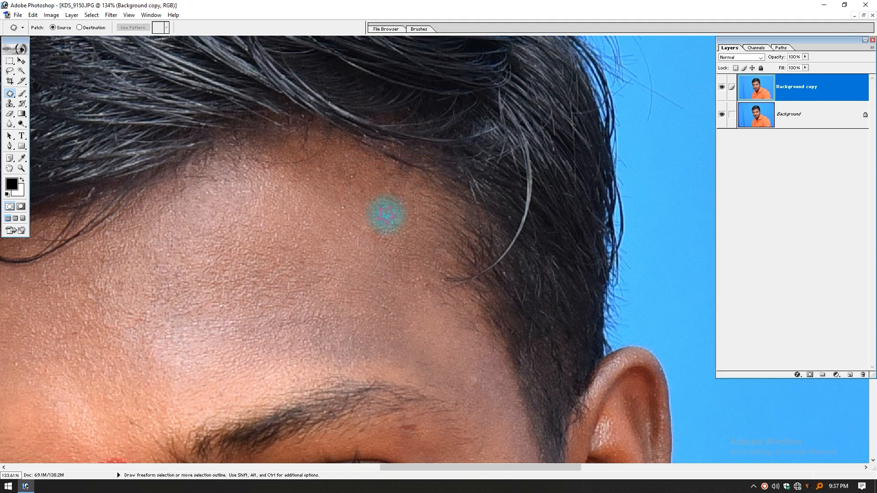
{"action": "mouse_move", "coordinate": [454, 293]}
{"action": "left_mouse_down"}
{"action": "mouse_move", "coordinate": [449, 274]}
{"action": "mouse_move", "coordinate": [473, 280]}
{"action": "left_mouse_up"}
{"action": "left_click", "coordinate": [483, 298]}
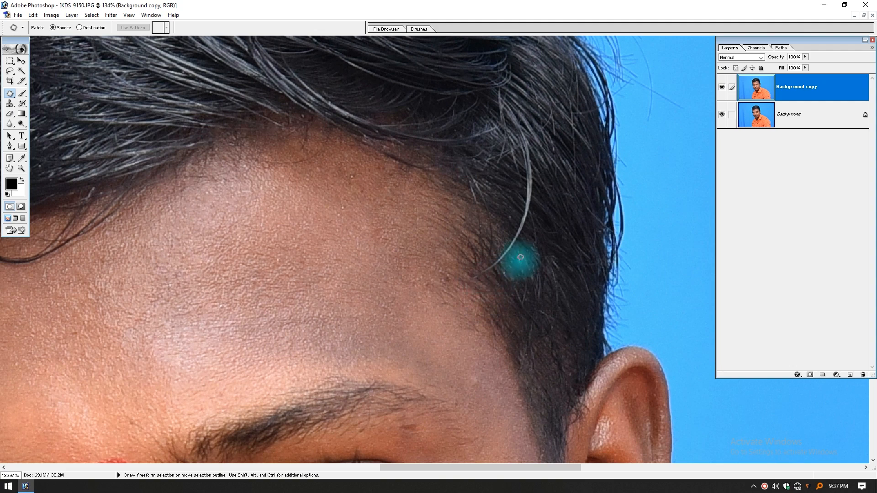
Patch out the light hair strand running through the dark hair above the temple, section by section
{"action": "mouse_move", "coordinate": [483, 281]}
{"action": "left_mouse_down"}
{"action": "mouse_move", "coordinate": [470, 268]}
{"action": "mouse_move", "coordinate": [509, 221]}
{"action": "mouse_move", "coordinate": [544, 231]}
{"action": "mouse_move", "coordinate": [513, 250]}
{"action": "mouse_move", "coordinate": [528, 260]}
{"action": "left_mouse_up"}
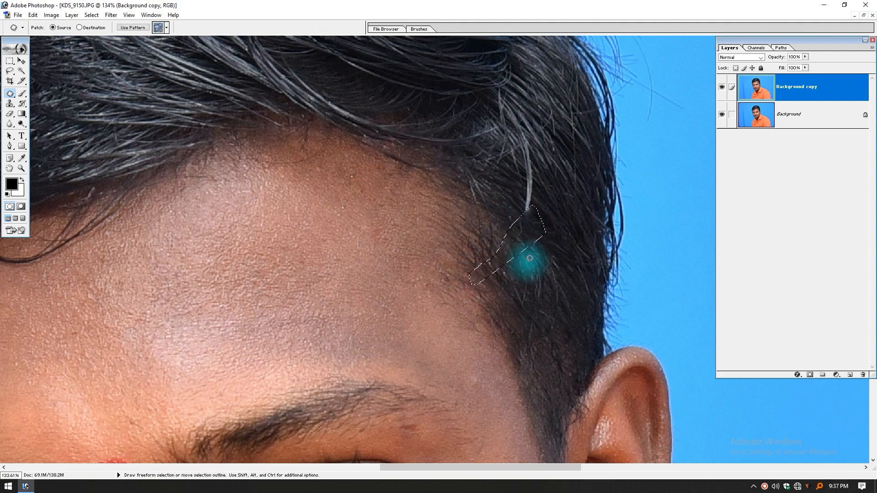
{"action": "left_click", "coordinate": [533, 283]}
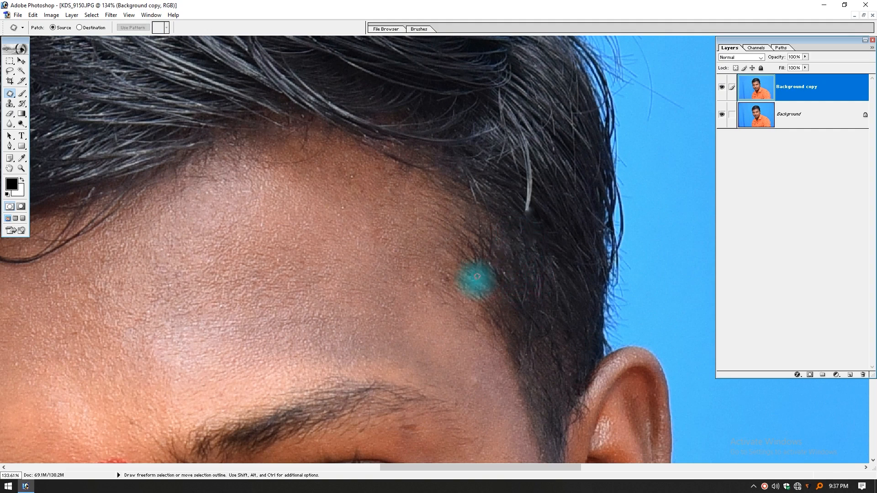
{"action": "mouse_move", "coordinate": [528, 224]}
{"action": "left_mouse_down"}
{"action": "mouse_move", "coordinate": [521, 279]}
{"action": "mouse_move", "coordinate": [509, 248]}
{"action": "mouse_move", "coordinate": [519, 197]}
{"action": "mouse_move", "coordinate": [531, 264]}
{"action": "mouse_move", "coordinate": [541, 263]}
{"action": "mouse_move", "coordinate": [524, 280]}
{"action": "left_mouse_up"}
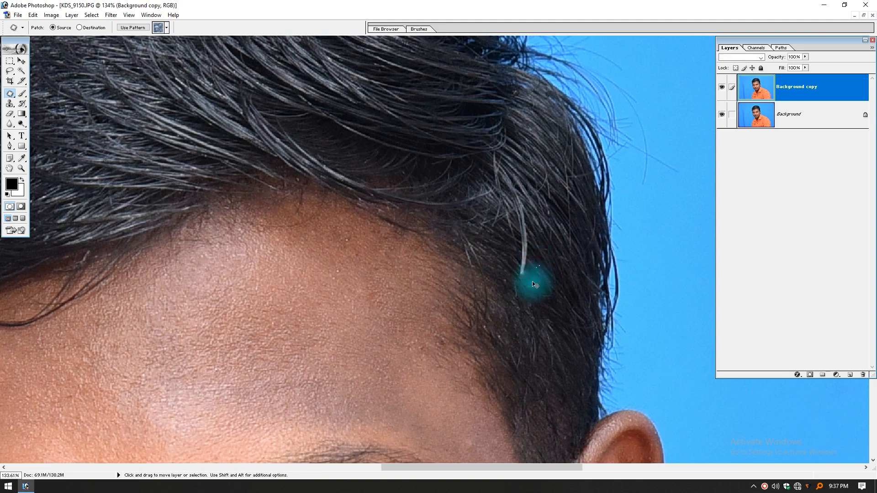
{"action": "left_click", "coordinate": [558, 296]}
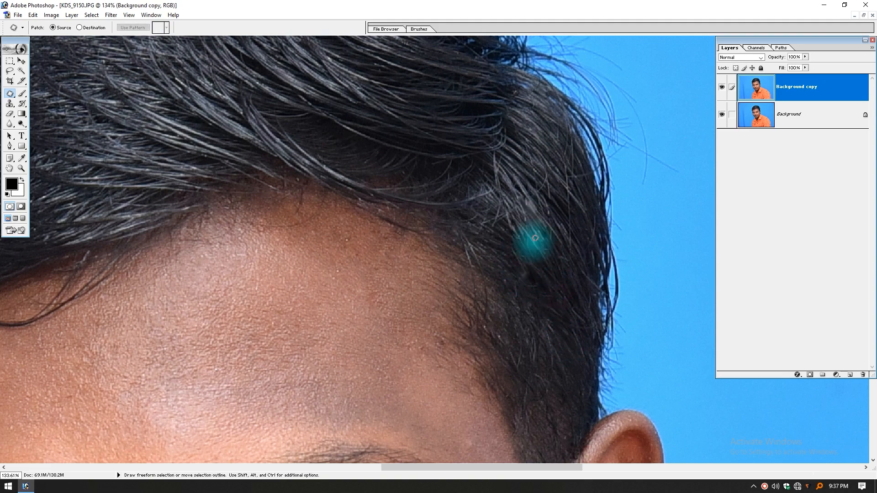
{"action": "mouse_move", "coordinate": [538, 241]}
{"action": "left_mouse_down"}
{"action": "mouse_move", "coordinate": [521, 190]}
{"action": "mouse_move", "coordinate": [548, 232]}
{"action": "left_mouse_up"}
{"action": "left_click_drag", "start_coordinate": [526, 218], "coordinate": [554, 204]}
{"action": "left_click", "coordinate": [569, 274]}
Compare the cleaned temple and forehead with the original by toggling the Background copy layer's visibility
{"action": "key", "text": "ctrl+0"}
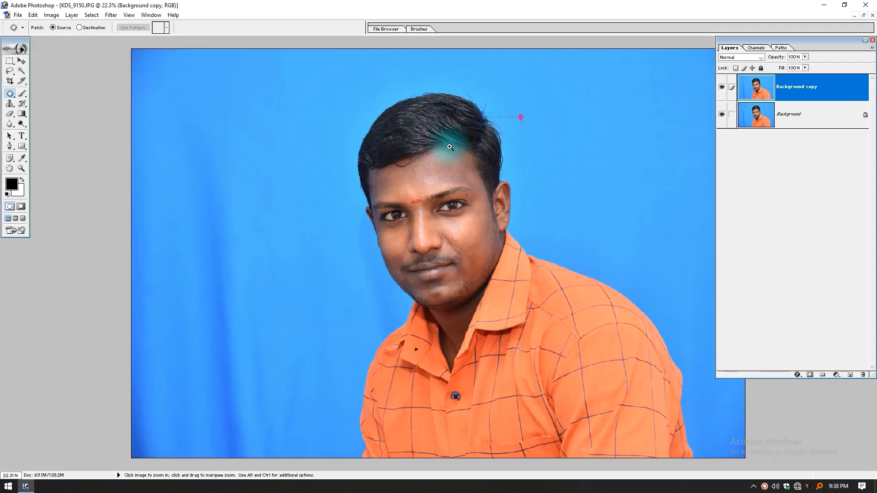
{"action": "left_click_drag", "start_coordinate": [498, 118], "coordinate": [415, 174]}
{"action": "left_click_drag", "start_coordinate": [387, 340], "coordinate": [427, 202]}
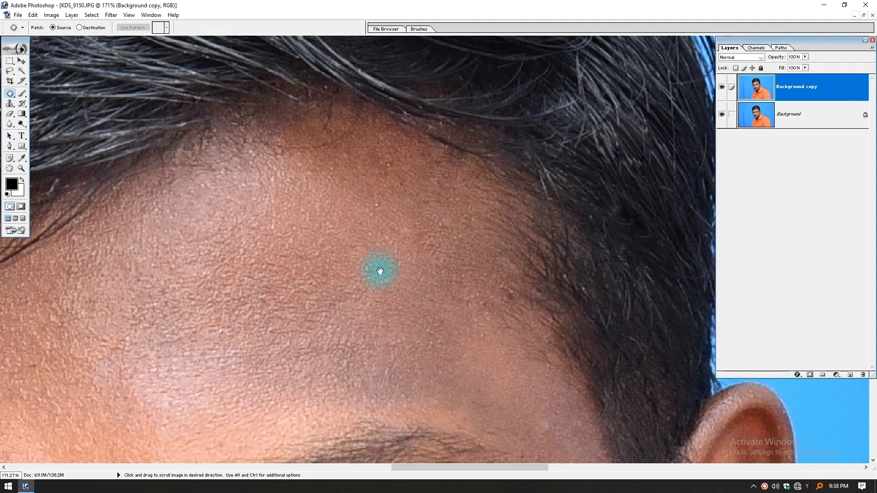
{"action": "left_click", "coordinate": [722, 86]}
{"action": "left_click", "coordinate": [722, 86]}
{"action": "left_click", "coordinate": [722, 86]}
{"action": "left_click", "coordinate": [722, 87]}
Patch out the curved lock of hair hanging over the forehead at the opposite hairline
{"action": "left_click_drag", "start_coordinate": [262, 239], "coordinate": [571, 313]}
{"action": "left_click_drag", "start_coordinate": [338, 293], "coordinate": [394, 234]}
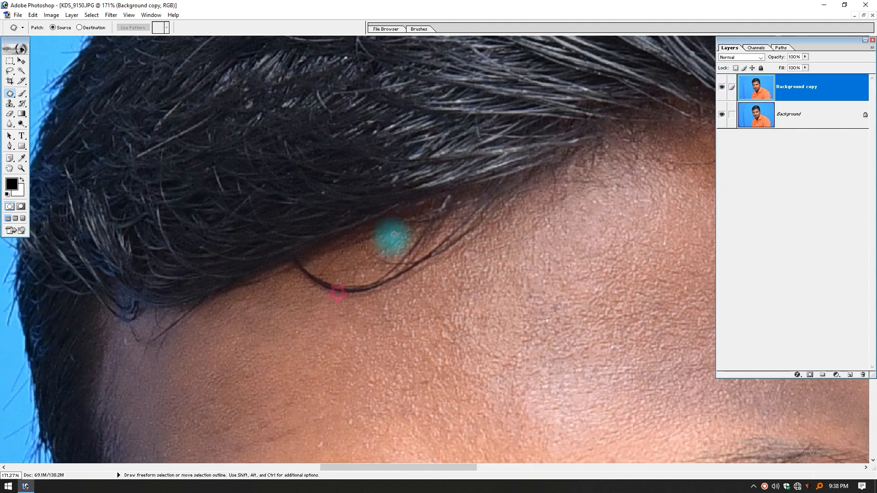
{"action": "mouse_move", "coordinate": [298, 281]}
{"action": "left_mouse_down"}
{"action": "mouse_move", "coordinate": [298, 259]}
{"action": "mouse_move", "coordinate": [337, 271]}
{"action": "mouse_move", "coordinate": [348, 293]}
{"action": "mouse_move", "coordinate": [311, 329]}
{"action": "left_mouse_up"}
{"action": "mouse_move", "coordinate": [349, 306]}
{"action": "left_mouse_down"}
{"action": "mouse_move", "coordinate": [313, 279]}
{"action": "mouse_move", "coordinate": [387, 256]}
{"action": "mouse_move", "coordinate": [434, 274]}
{"action": "mouse_move", "coordinate": [430, 316]}
{"action": "left_mouse_up"}
{"action": "mouse_move", "coordinate": [424, 275]}
{"action": "left_mouse_down"}
{"action": "mouse_move", "coordinate": [408, 233]}
{"action": "mouse_move", "coordinate": [431, 213]}
{"action": "mouse_move", "coordinate": [483, 201]}
{"action": "mouse_move", "coordinate": [506, 225]}
{"action": "mouse_move", "coordinate": [497, 274]}
{"action": "left_mouse_up"}
{"action": "left_click", "coordinate": [497, 274]}
{"action": "left_click_drag", "start_coordinate": [405, 277], "coordinate": [428, 277]}
{"action": "mouse_move", "coordinate": [342, 285]}
{"action": "left_mouse_down"}
{"action": "mouse_move", "coordinate": [343, 273]}
{"action": "mouse_move", "coordinate": [444, 249]}
{"action": "mouse_move", "coordinate": [434, 260]}
{"action": "left_mouse_up"}
{"action": "mouse_move", "coordinate": [394, 268]}
{"action": "left_mouse_down"}
{"action": "mouse_move", "coordinate": [350, 304]}
{"action": "mouse_move", "coordinate": [324, 261]}
{"action": "mouse_move", "coordinate": [368, 272]}
{"action": "mouse_move", "coordinate": [344, 321]}
{"action": "left_mouse_up"}
{"action": "left_click", "coordinate": [450, 362]}
Patch the remaining small marks on the forehead between the hairline and the eyebrow
{"action": "scroll", "coordinate": [434, 307], "scroll_direction": "down", "scroll_amount": 3}
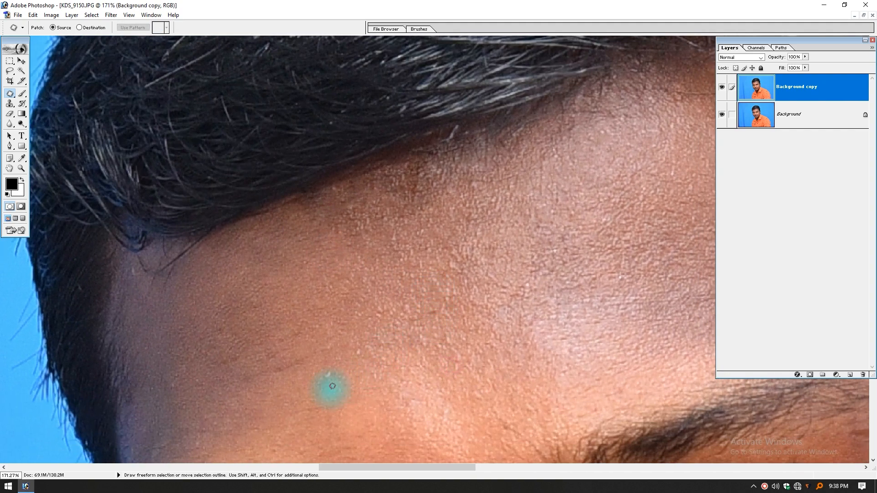
{"action": "left_click_drag", "start_coordinate": [360, 368], "coordinate": [344, 336]}
{"action": "left_click_drag", "start_coordinate": [467, 305], "coordinate": [415, 280]}
{"action": "scroll", "coordinate": [489, 314], "scroll_direction": "down", "scroll_amount": 4}
{"action": "left_click_drag", "start_coordinate": [480, 333], "coordinate": [493, 290]}
Compare the retouched face with the original by repeatedly hiding and showing the Background copy layer
{"action": "key", "text": "ctrl+0"}
{"action": "left_click_drag", "start_coordinate": [338, 137], "coordinate": [535, 338]}
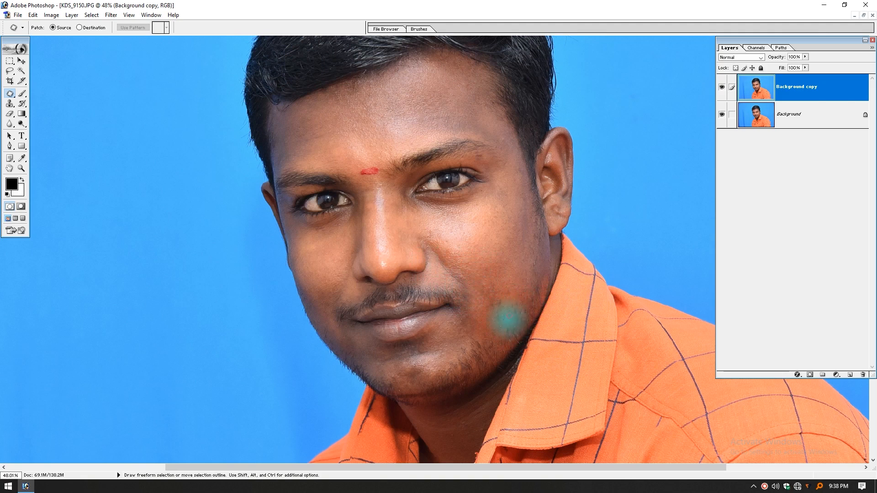
{"action": "left_click", "coordinate": [721, 89]}
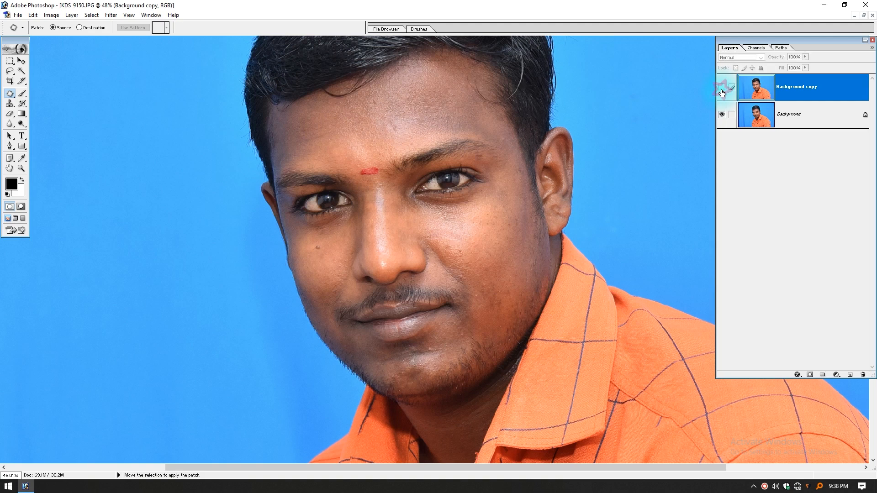
{"action": "left_click_drag", "start_coordinate": [493, 228], "coordinate": [489, 243]}
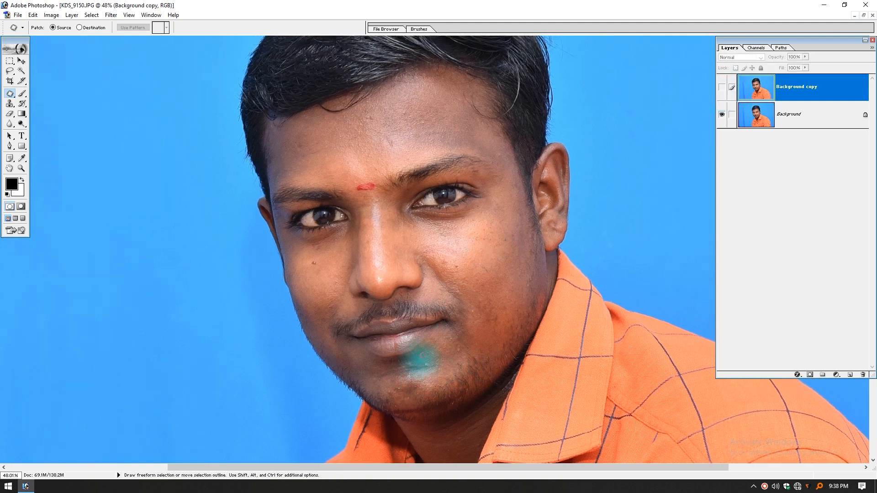
{"action": "left_click", "coordinate": [725, 89]}
{"action": "left_click", "coordinate": [725, 89]}
{"action": "left_click", "coordinate": [726, 89]}
{"action": "left_click", "coordinate": [726, 91]}
{"action": "left_click", "coordinate": [726, 92]}
{"action": "left_click", "coordinate": [726, 92]}
{"action": "left_click", "coordinate": [726, 91]}
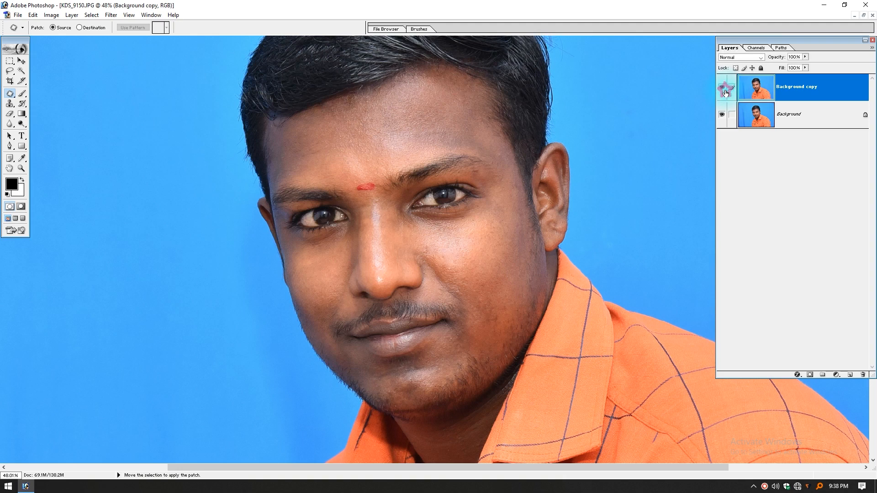
{"action": "left_click", "coordinate": [725, 93]}
{"action": "left_click", "coordinate": [726, 93]}
{"action": "left_click", "coordinate": [726, 93]}
{"action": "left_click", "coordinate": [725, 93]}
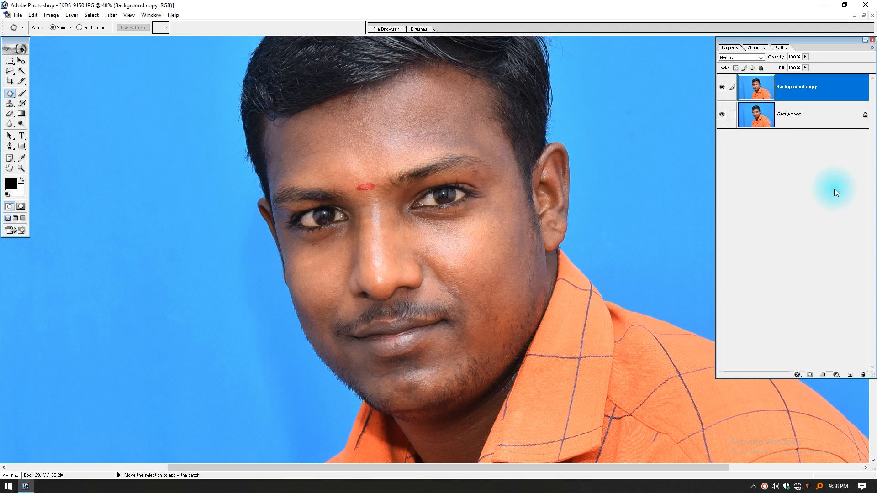
Duplicate the retouched Background copy layer as Background copy 2
{"action": "right_click", "coordinate": [801, 88]}
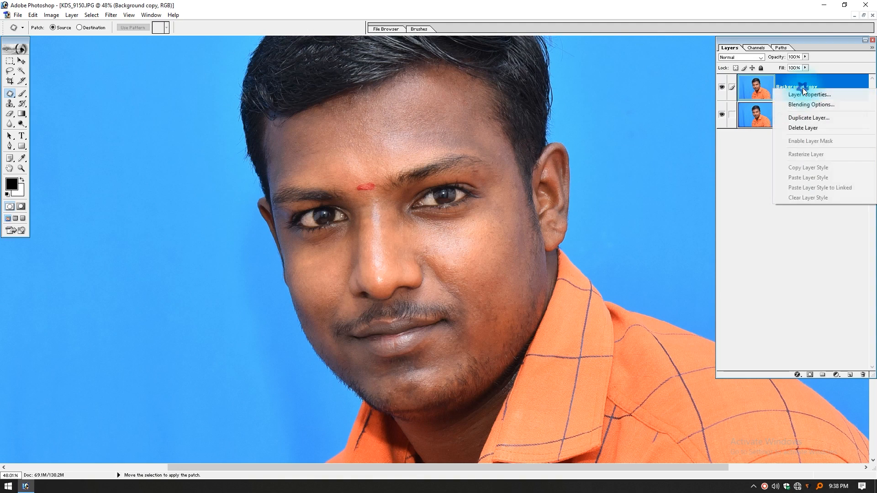
{"action": "left_click", "coordinate": [808, 117]}
{"action": "key", "text": "Return"}
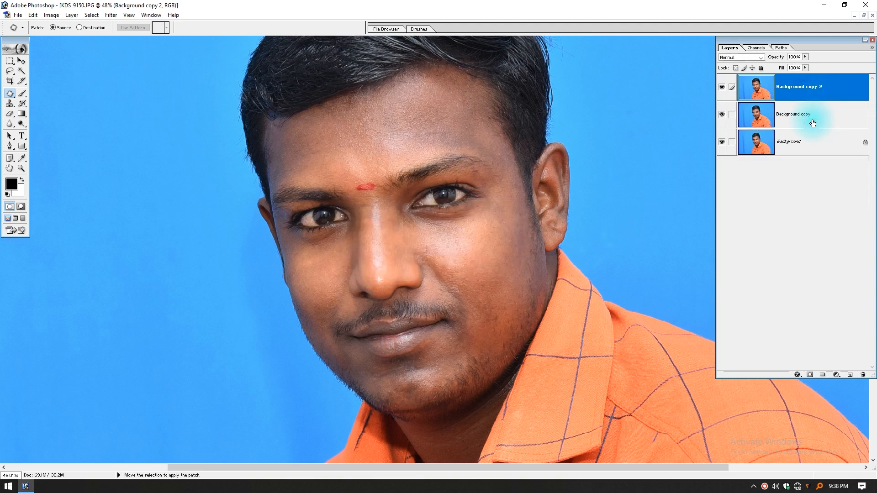
Invert the colours of the Background copy 2 layer and switch to the Move tool
{"action": "key", "text": "ctrl+0"}
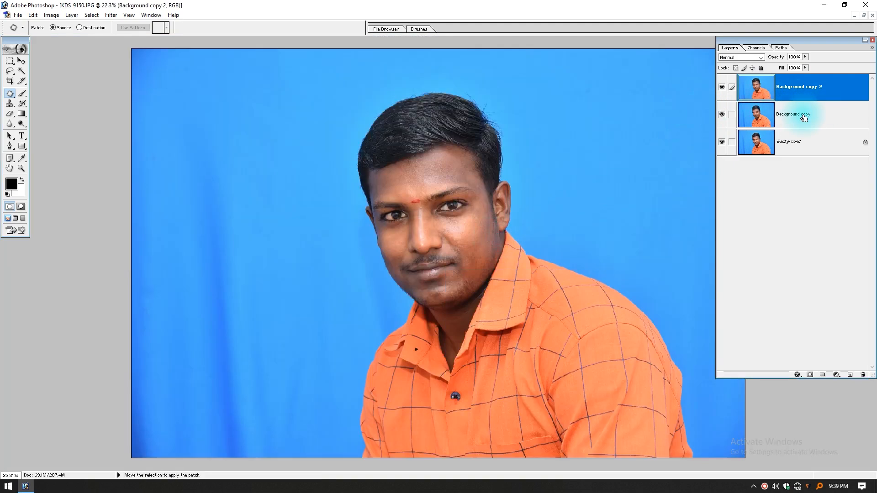
{"action": "key", "text": "ctrl+i"}
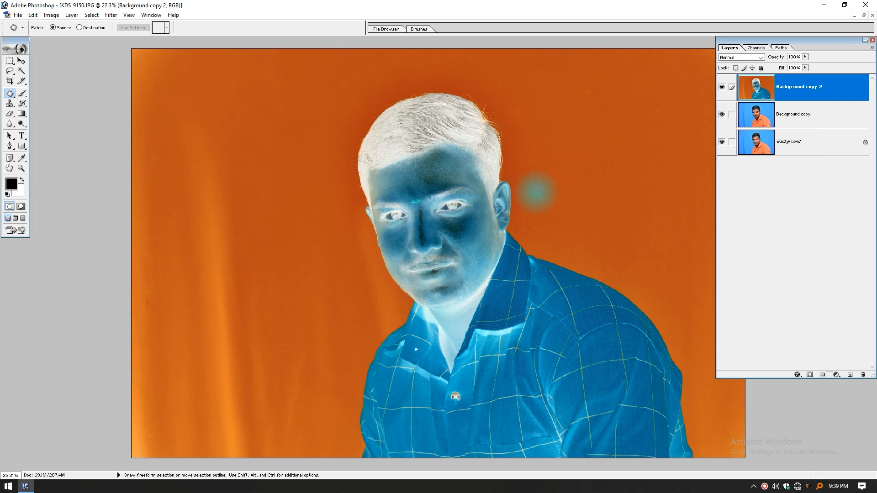
{"action": "left_click", "coordinate": [22, 60]}
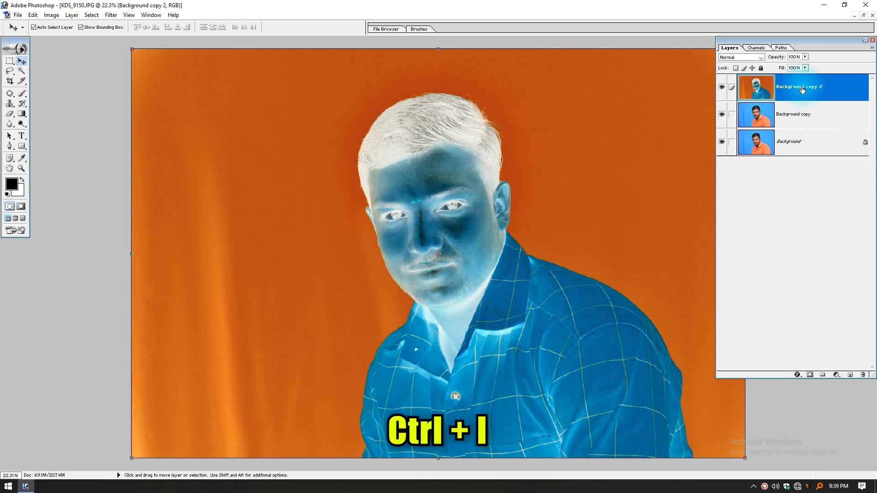
Apply the High Pass filter to the inverted Background copy 2 layer with a radius of 15.4 pixels
{"action": "left_click", "coordinate": [115, 16]}
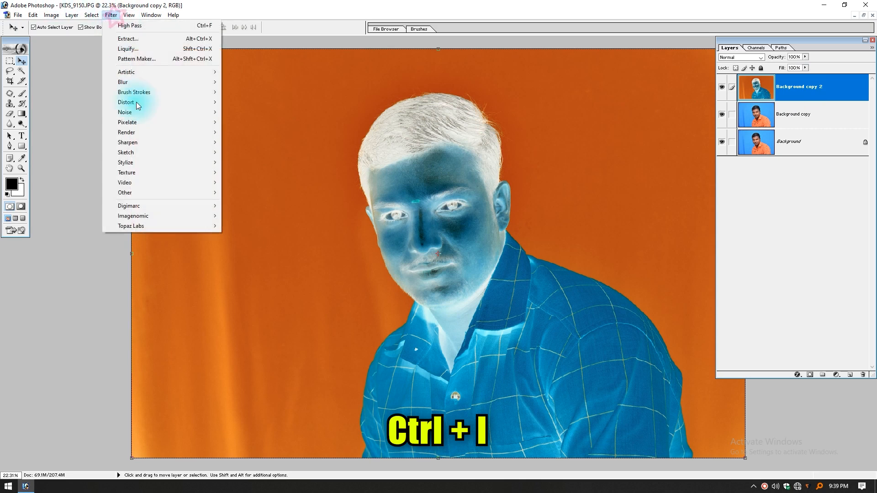
{"action": "mouse_move", "coordinate": [190, 193]}
{"action": "left_click", "coordinate": [257, 205]}
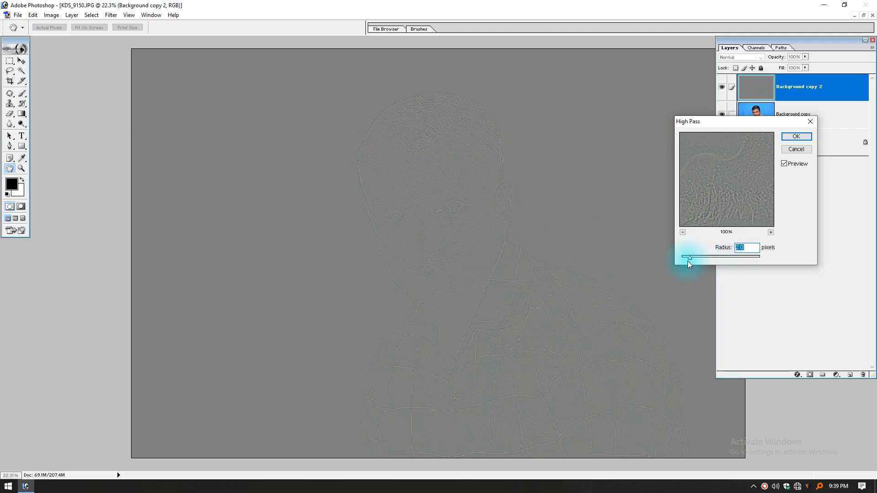
{"action": "left_click_drag", "start_coordinate": [688, 261], "coordinate": [676, 260]}
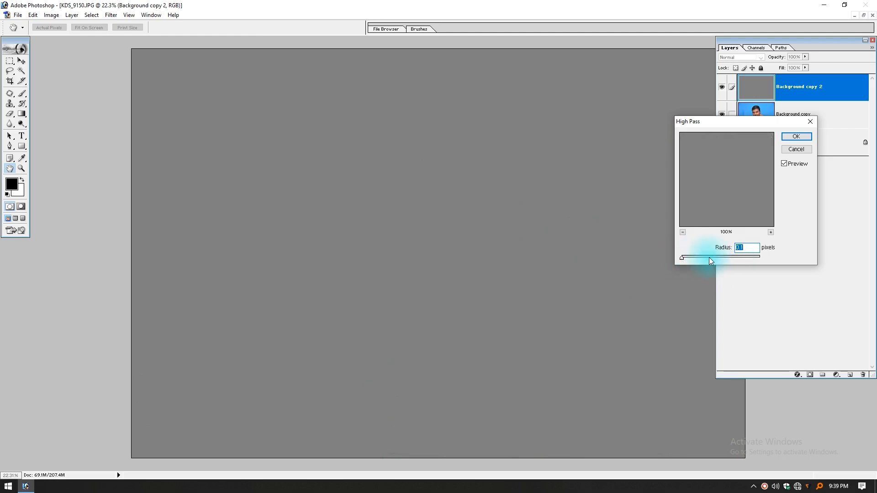
{"action": "key", "text": "Up"}
{"action": "key", "text": "Up"}
{"action": "key", "text": "Up"}
{"action": "key", "text": "Up"}
{"action": "key", "text": "Up"}
{"action": "left_click_drag", "start_coordinate": [684, 259], "coordinate": [681, 259]}
{"action": "double_click", "coordinate": [747, 248]}
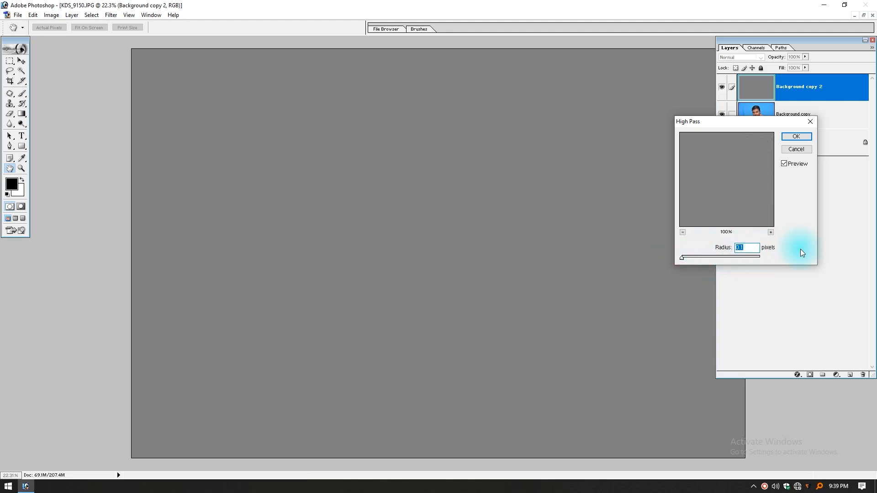
{"action": "scroll", "coordinate": [800, 253], "scroll_direction": "up", "scroll_amount": 17}
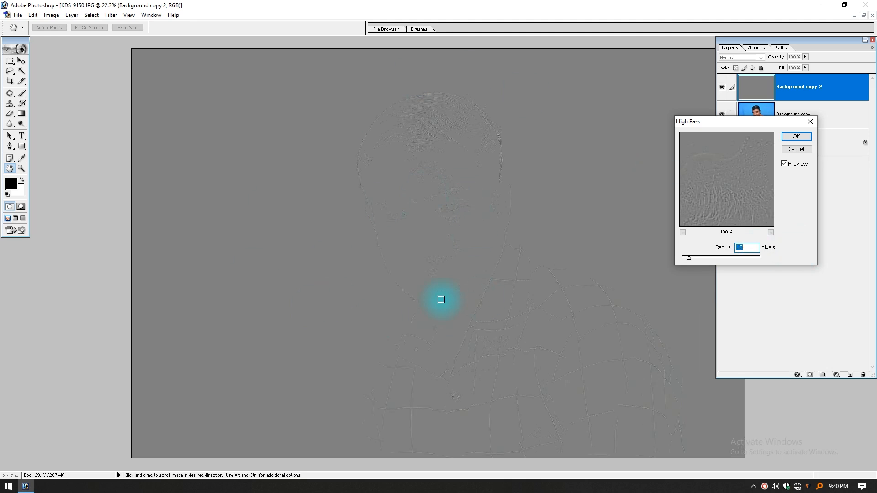
{"action": "scroll", "coordinate": [773, 226], "scroll_direction": "up", "scroll_amount": 4}
{"action": "scroll", "coordinate": [784, 245], "scroll_direction": "up", "scroll_amount": 20}
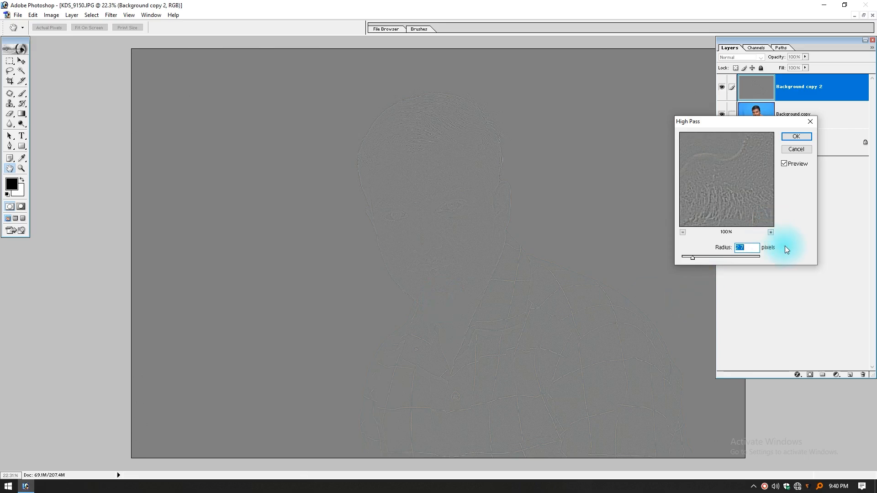
{"action": "scroll", "coordinate": [785, 249], "scroll_direction": "up", "scroll_amount": 20}
{"action": "scroll", "coordinate": [784, 249], "scroll_direction": "up", "scroll_amount": 4}
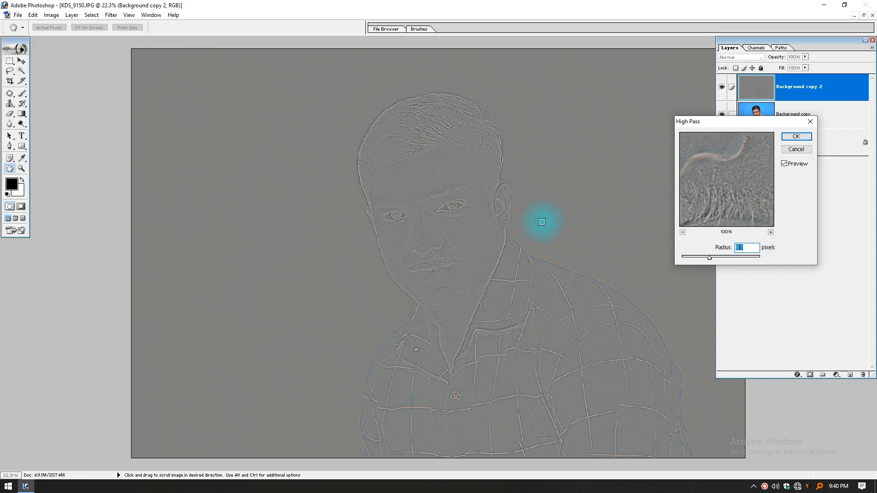
{"action": "scroll", "coordinate": [772, 254], "scroll_direction": "up", "scroll_amount": 9}
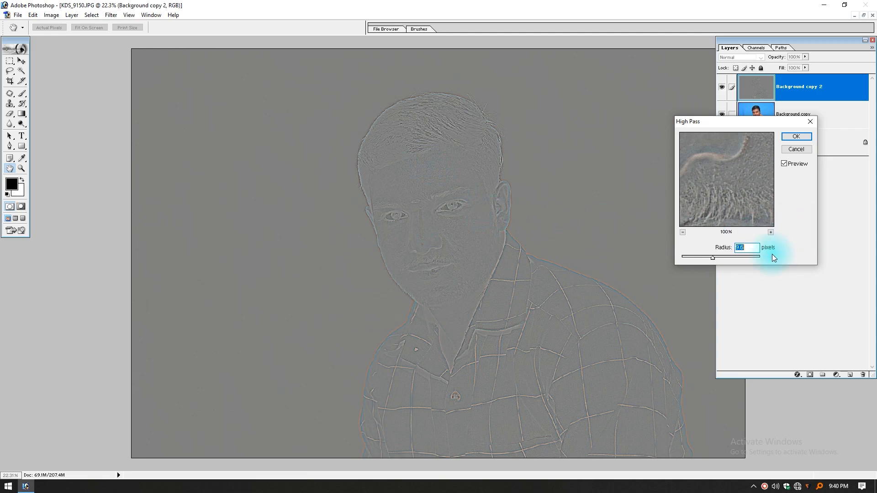
{"action": "scroll", "coordinate": [771, 254], "scroll_direction": "up", "scroll_amount": 10}
{"action": "scroll", "coordinate": [772, 254], "scroll_direction": "up", "scroll_amount": 7}
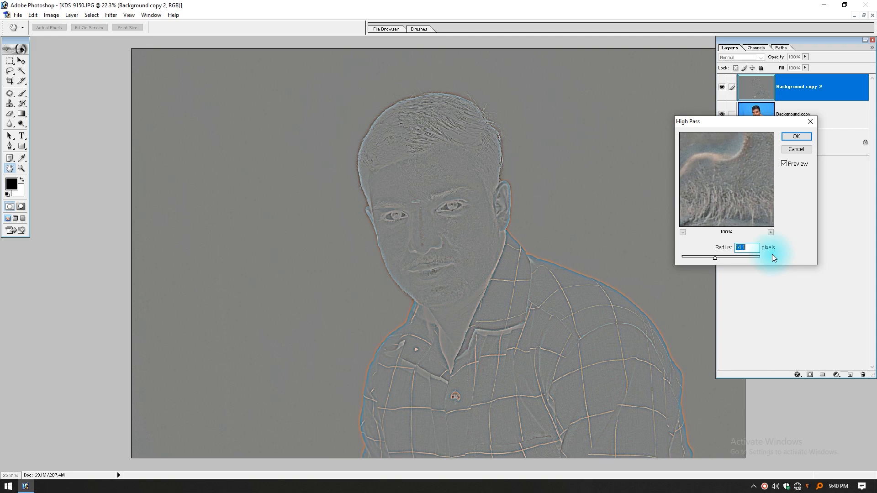
{"action": "scroll", "coordinate": [772, 255], "scroll_direction": "up", "scroll_amount": 9}
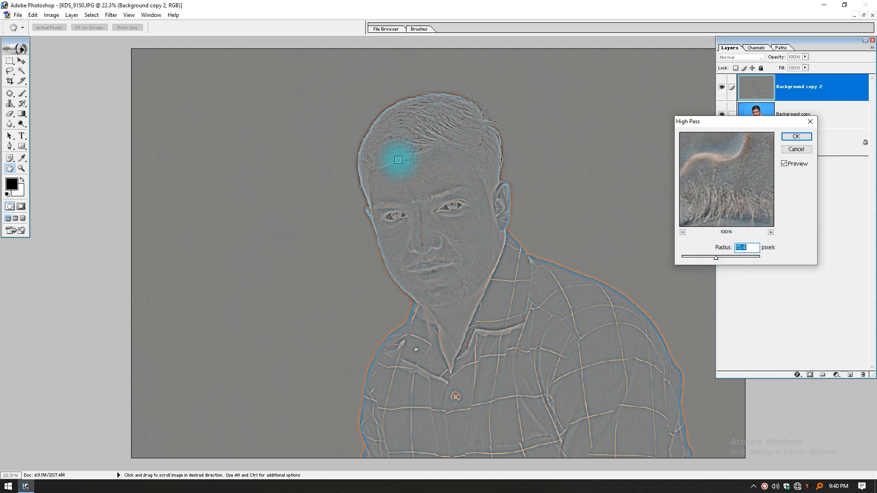
{"action": "left_click", "coordinate": [792, 137]}
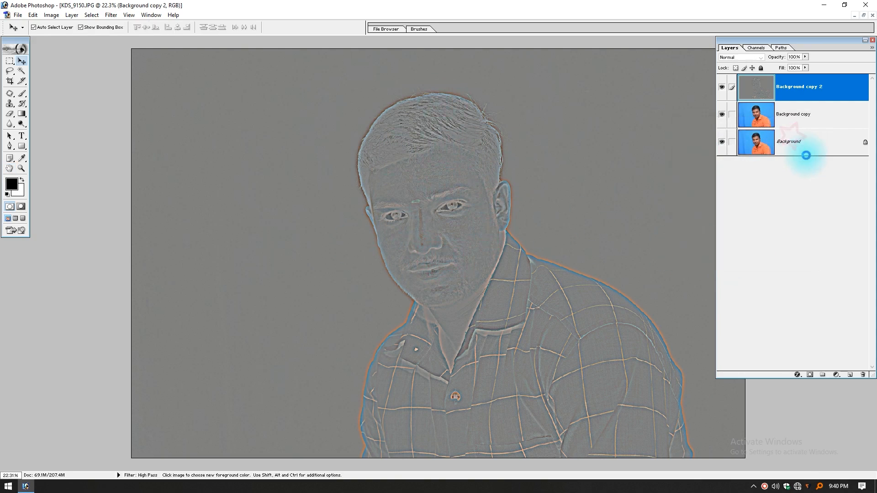
{"action": "left_click", "coordinate": [738, 57]}
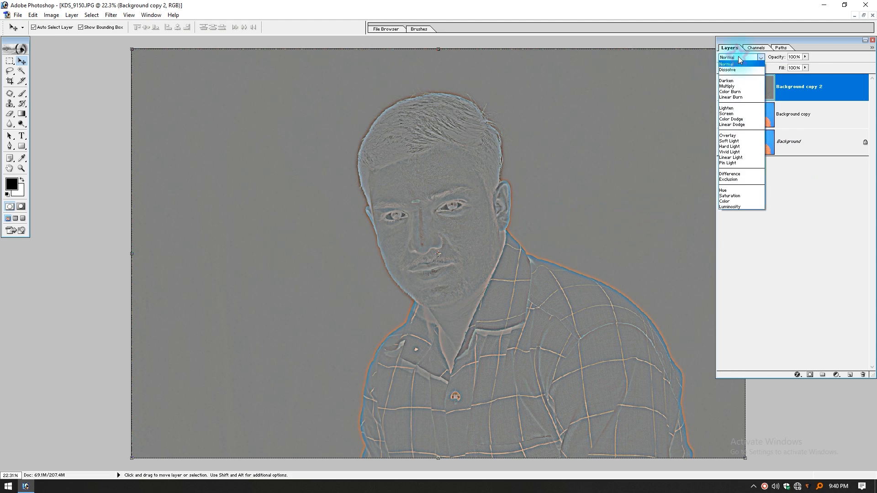
{"action": "left_click", "coordinate": [741, 152]}
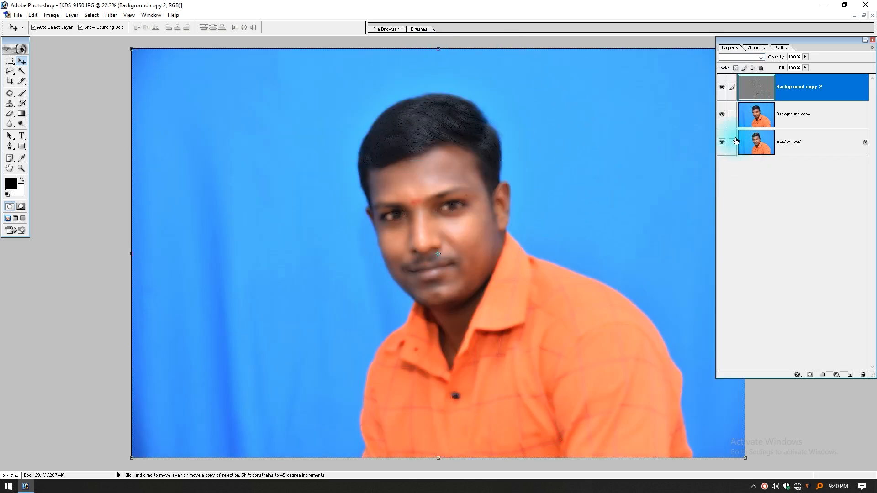
{"action": "key", "text": "ctrl+alt+z"}
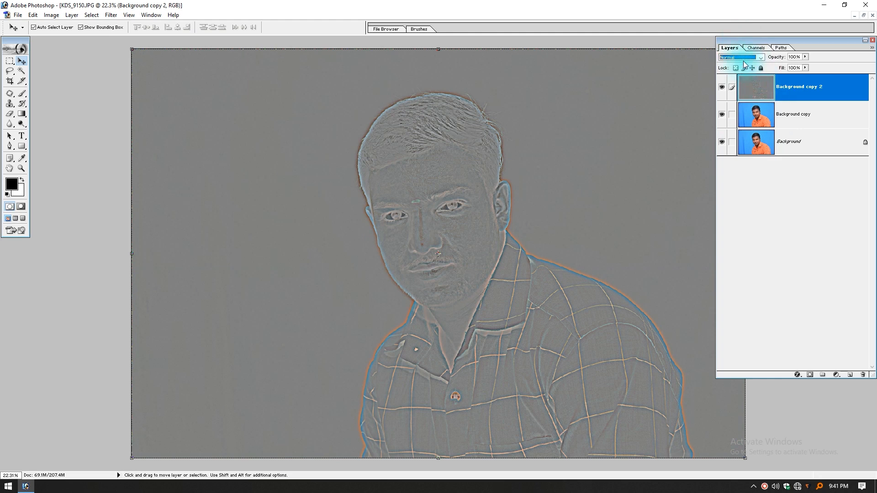
Set the blend mode of the Background copy 2 layer to Vivid Light and inspect the softened face
{"action": "left_click", "coordinate": [738, 58]}
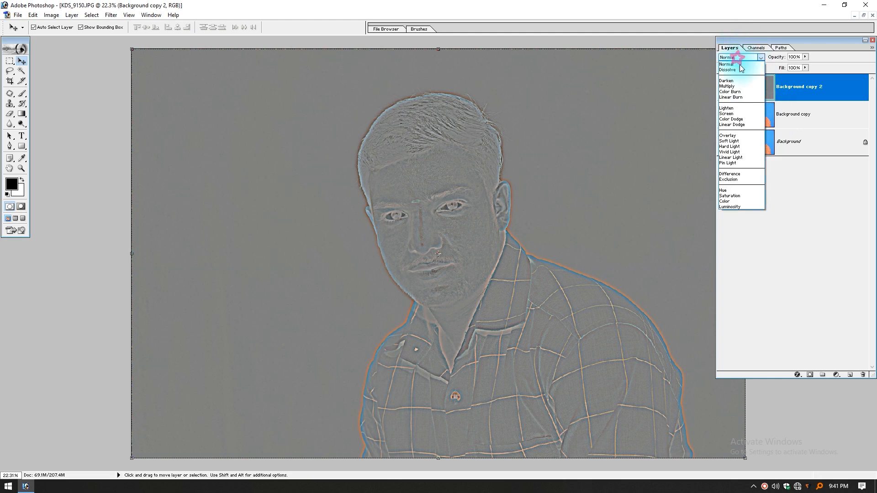
{"action": "left_click", "coordinate": [735, 149]}
{"action": "left_click_drag", "start_coordinate": [535, 116], "coordinate": [385, 302]}
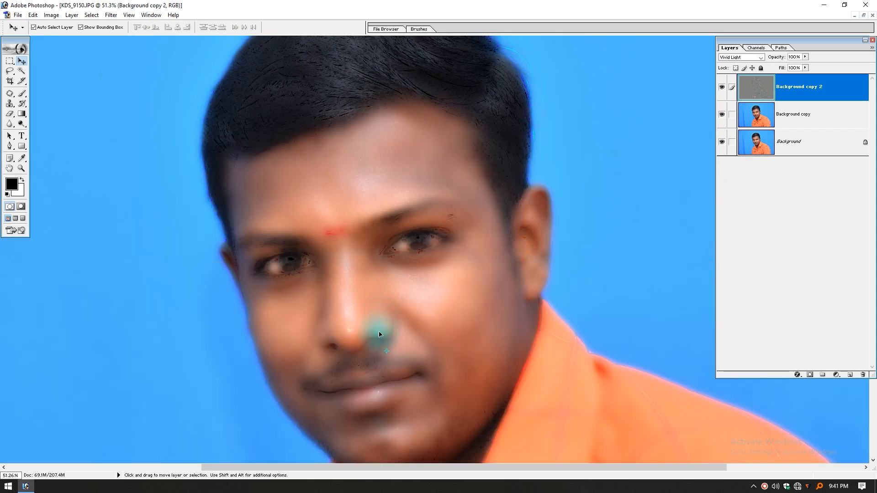
{"action": "key", "text": "ctrl+minus"}
{"action": "key", "text": "ctrl+minus"}
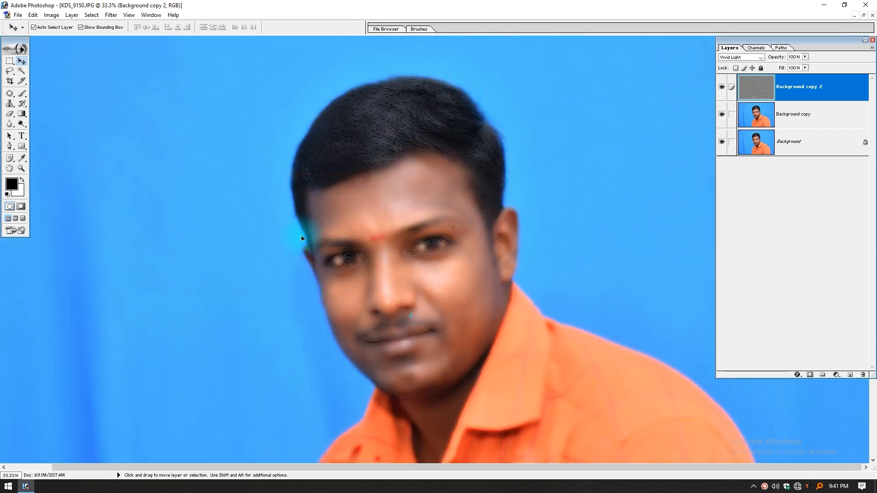
Start a Gaussian Blur on the Background copy 2 layer, raising the previewed radius from 0.1 to 3.0 pixels
{"action": "left_click", "coordinate": [111, 18]}
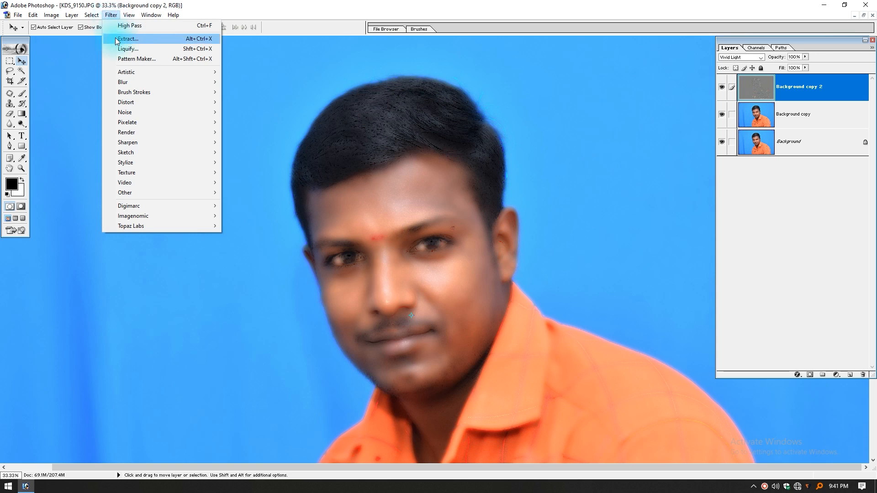
{"action": "mouse_move", "coordinate": [132, 83]}
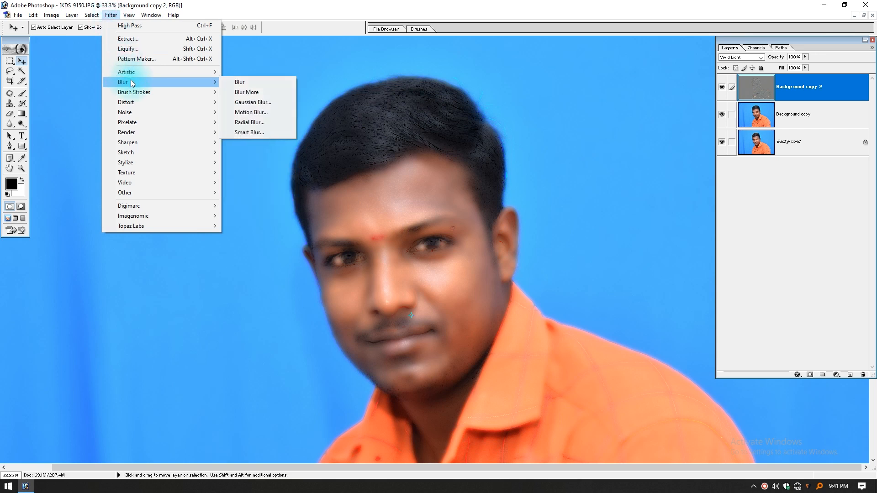
{"action": "left_click", "coordinate": [264, 104]}
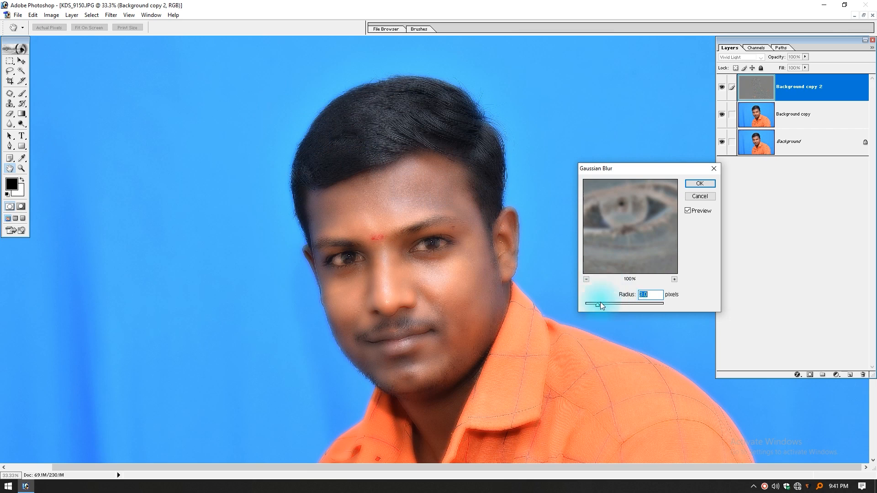
{"action": "left_click_drag", "start_coordinate": [598, 303], "coordinate": [579, 308]}
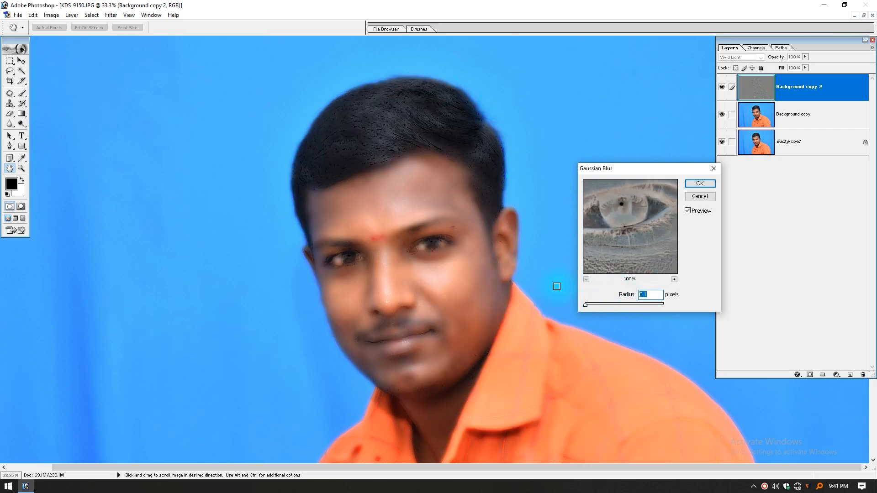
{"action": "key", "text": "Up"}
{"action": "key", "text": "Up"}
{"action": "key", "text": "Up"}
{"action": "key", "text": "Up"}
{"action": "key", "text": "Up"}
{"action": "key", "text": "Up"}
{"action": "key", "text": "Up"}
{"action": "key", "text": "Up"}
{"action": "key", "text": "Up"}
{"action": "key", "text": "Up"}
{"action": "key", "text": "Up"}
{"action": "key", "text": "Up"}
{"action": "key", "text": "Up"}
{"action": "key", "text": "Up"}
{"action": "key", "text": "Up"}
{"action": "key", "text": "Up"}
{"action": "key", "text": "Up"}
{"action": "key", "text": "Up"}
{"action": "key", "text": "Up"}
{"action": "key", "text": "Up"}
{"action": "key", "text": "Up"}
{"action": "key", "text": "Up"}
{"action": "key", "text": "Up"}
{"action": "key", "text": "Up"}
{"action": "key", "text": "Up"}
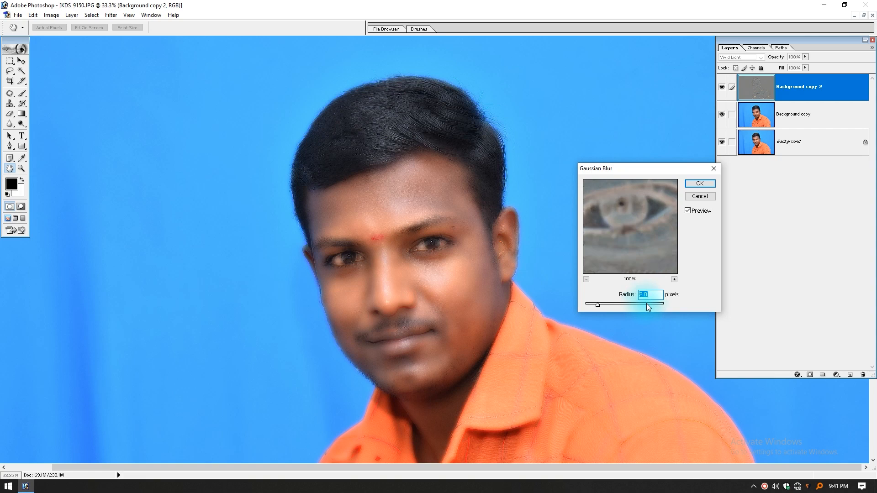
Preview the Gaussian Blur at the maximum radius of 250 pixels and return the radius to 0.1 pixels
{"action": "left_click", "coordinate": [622, 305]}
{"action": "left_click_drag", "start_coordinate": [646, 305], "coordinate": [668, 305]}
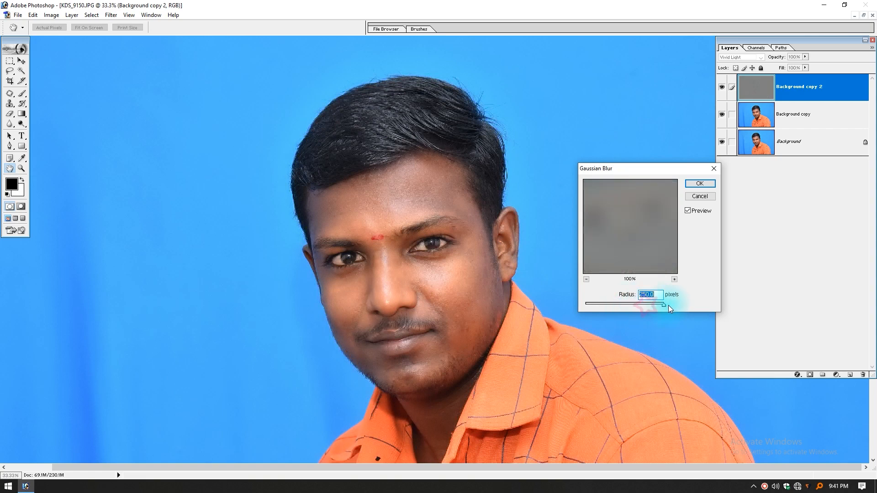
{"action": "left_click_drag", "start_coordinate": [596, 307], "coordinate": [511, 305]}
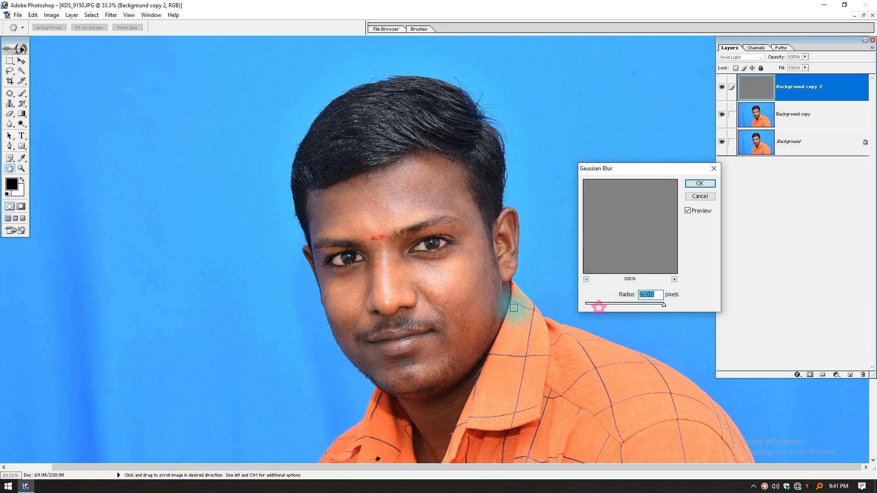
{"action": "left_click_drag", "start_coordinate": [629, 305], "coordinate": [559, 304]}
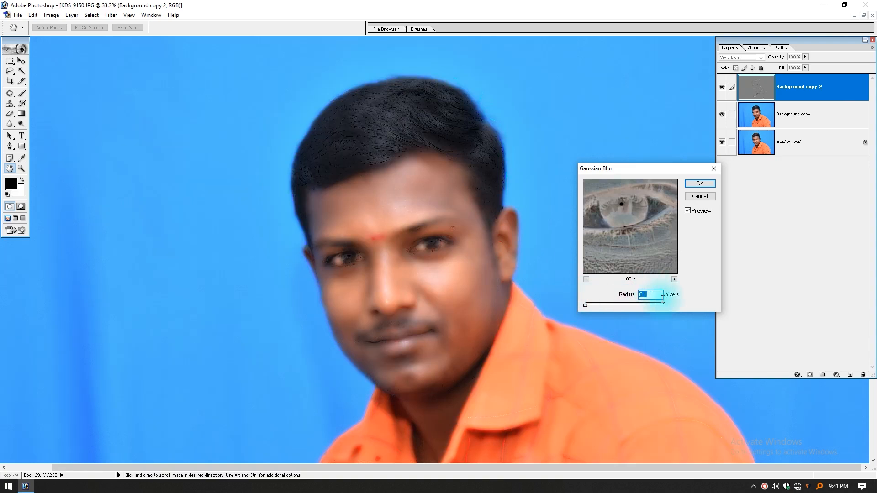
Raise the Gaussian Blur radius gradually to 4.0 pixels and reduce it slightly while judging the skin texture
{"action": "key", "text": "Up"}
{"action": "key", "text": "Up"}
{"action": "key", "text": "Up"}
{"action": "key", "text": "Up"}
{"action": "key", "text": "Up"}
{"action": "key", "text": "Up"}
{"action": "key", "text": "Up"}
{"action": "key", "text": "Up"}
{"action": "key", "text": "Up"}
{"action": "key", "text": "Up"}
{"action": "key", "text": "Up"}
{"action": "key", "text": "Up"}
{"action": "key", "text": "Up"}
{"action": "key", "text": "Up"}
{"action": "key", "text": "Up"}
{"action": "key", "text": "Up"}
{"action": "key", "text": "Up"}
{"action": "key", "text": "Up"}
{"action": "key", "text": "Up"}
{"action": "key", "text": "Up"}
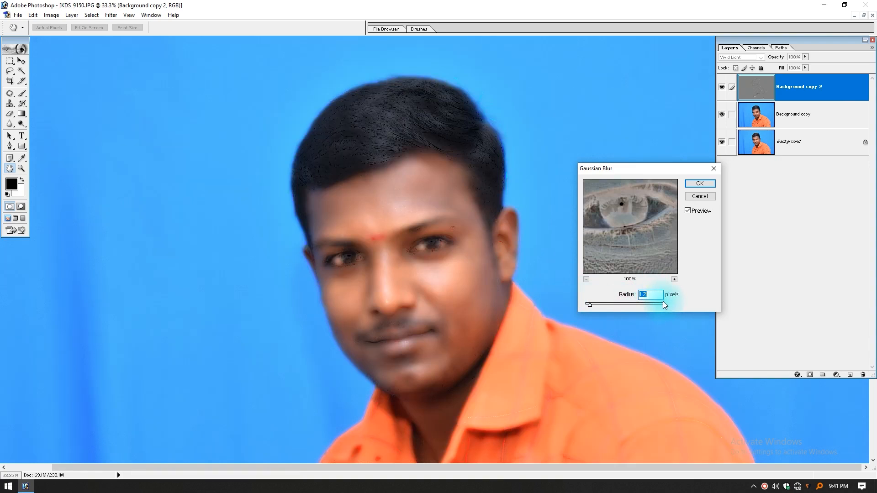
{"action": "key", "text": "Up"}
{"action": "key", "text": "Up"}
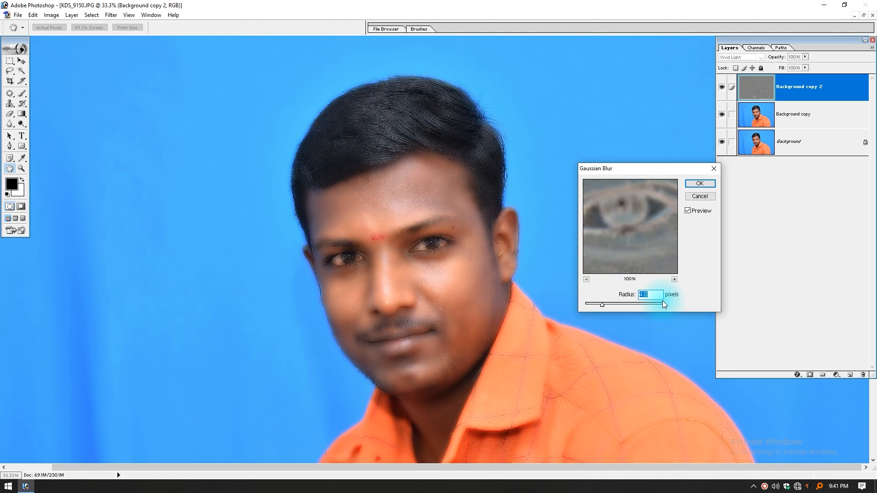
{"action": "key", "text": "Down"}
{"action": "key", "text": "Down"}
{"action": "key", "text": "Down"}
{"action": "key", "text": "Down"}
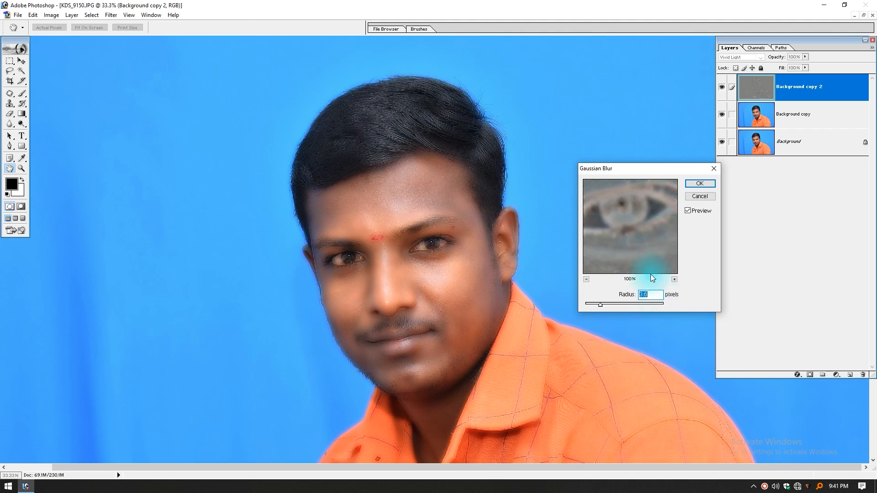
Check the face more closely and apply the Gaussian Blur with a radius of 3.9 pixels
{"action": "key", "text": "ctrl+plus"}
{"action": "left_click_drag", "start_coordinate": [405, 319], "coordinate": [405, 257]}
{"action": "left_click_drag", "start_coordinate": [591, 306], "coordinate": [589, 306]}
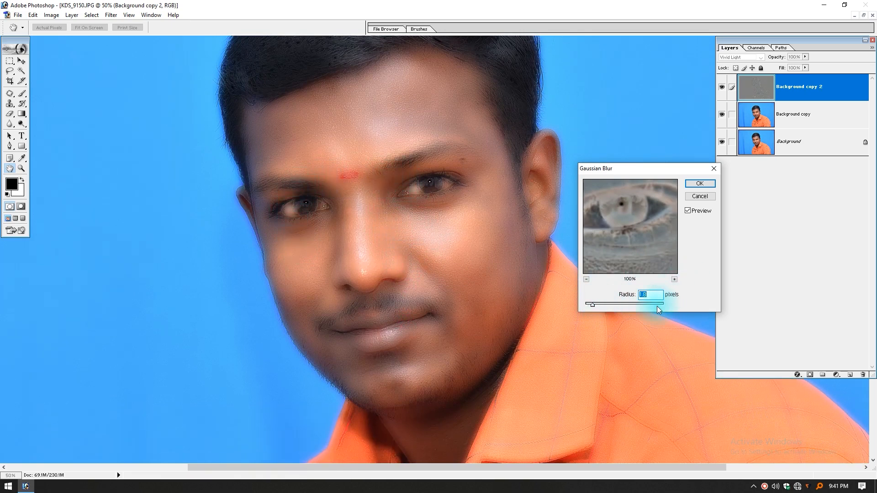
{"action": "key", "text": "Up"}
{"action": "key", "text": "Up"}
{"action": "key", "text": "Up"}
{"action": "key", "text": "Up"}
{"action": "key", "text": "Up"}
{"action": "key", "text": "Up"}
{"action": "key", "text": "Up"}
{"action": "key", "text": "Up"}
{"action": "key", "text": "Up"}
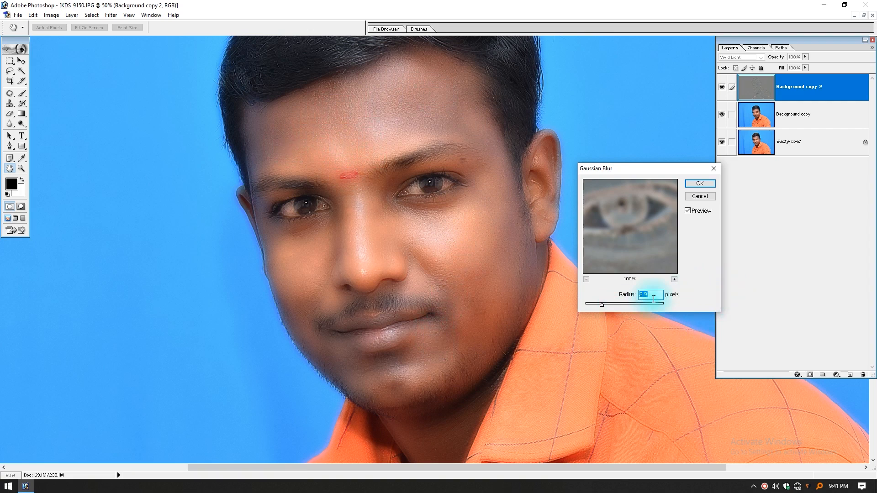
{"action": "left_click", "coordinate": [700, 184]}
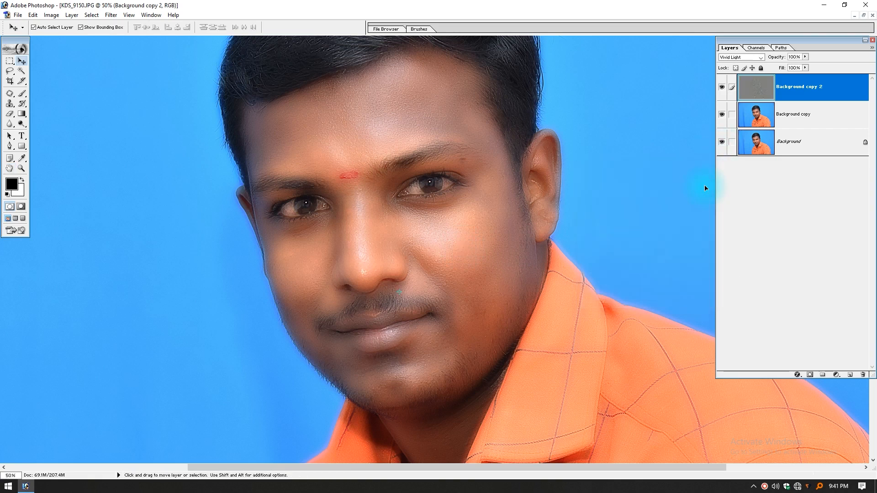
Add a black, hide-all layer mask to the Background copy 2 layer and make the mask active
{"action": "key", "text": "alt"}
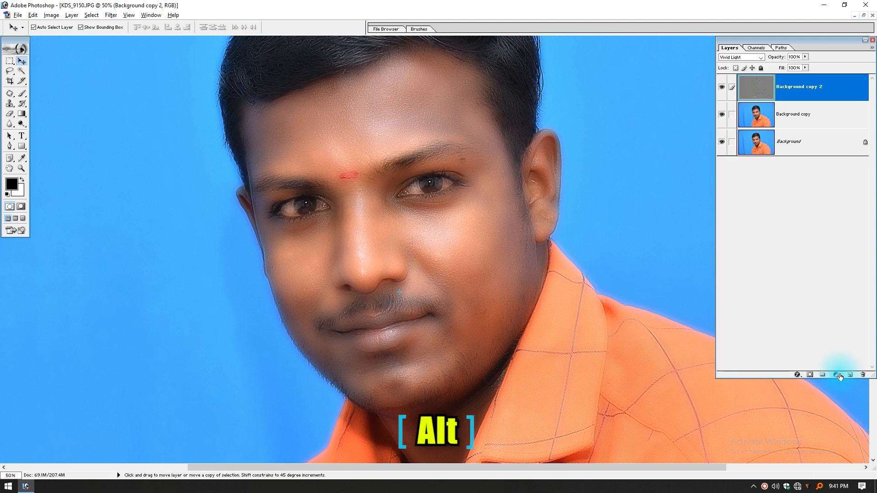
{"action": "left_click", "coordinate": [812, 375], "text": "alt"}
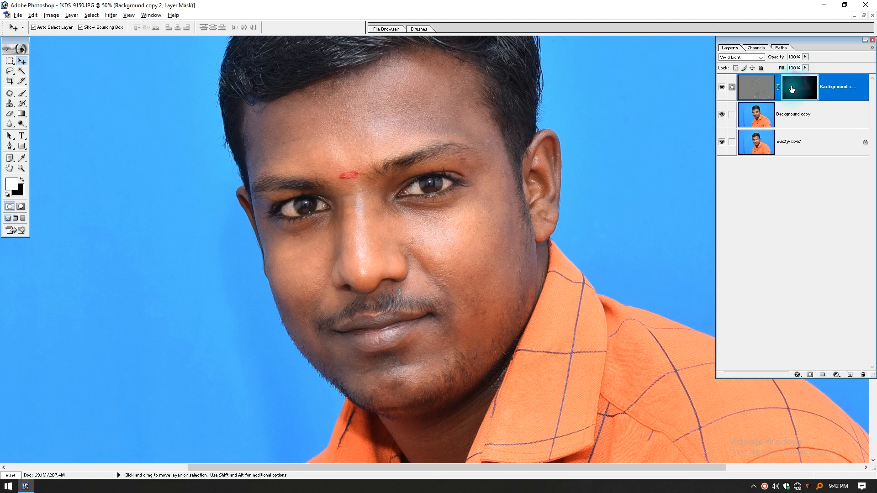
{"action": "left_click", "coordinate": [803, 91]}
Target the layer image and sample the blue backdrop as foreground colour and the forehead skin tone as background colour
{"action": "left_click", "coordinate": [11, 186]}
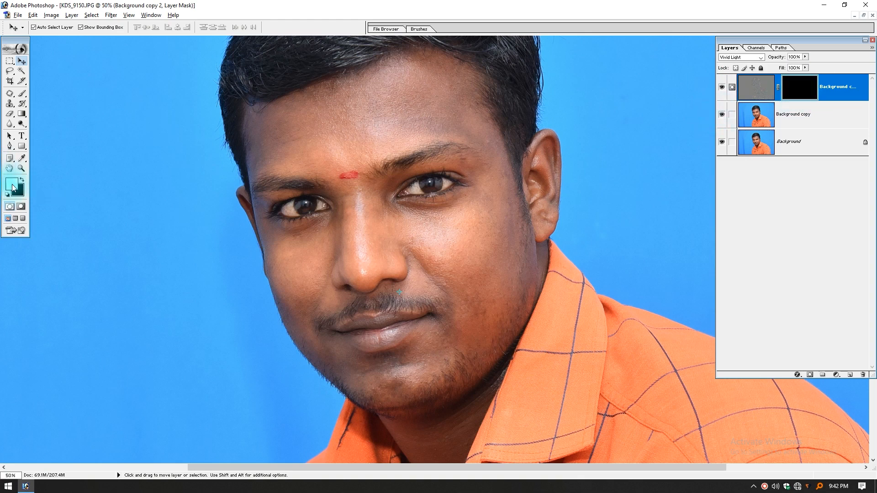
{"action": "left_click", "coordinate": [13, 187]}
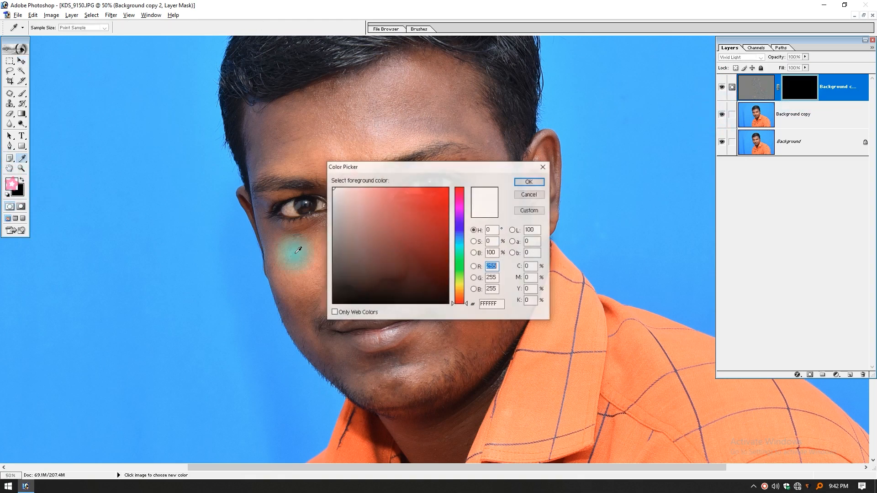
{"action": "left_click", "coordinate": [166, 290]}
{"action": "key", "text": "Return"}
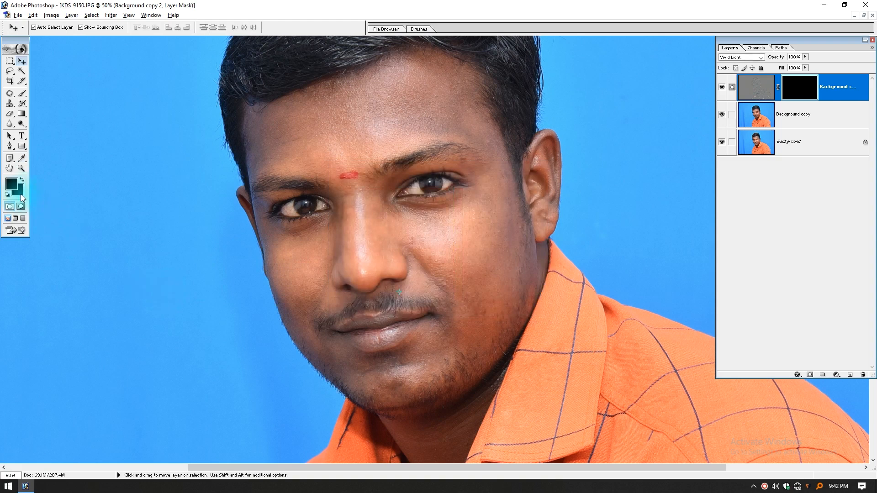
{"action": "left_click", "coordinate": [748, 92]}
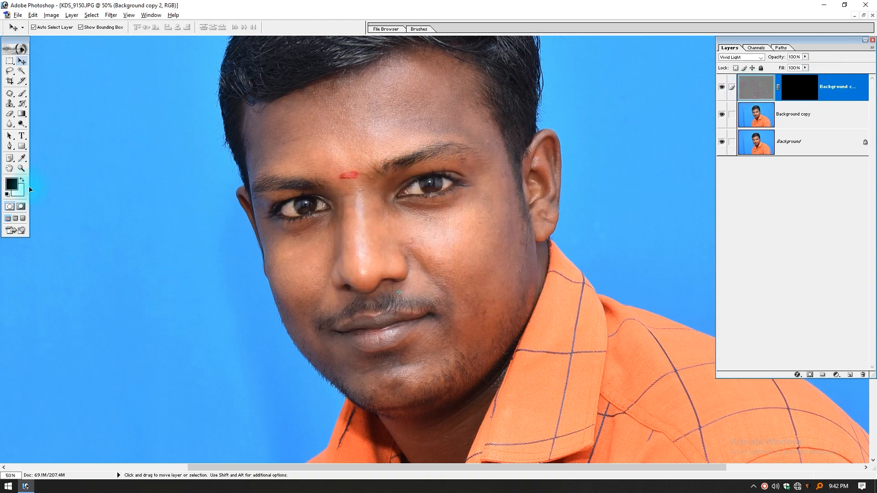
{"action": "left_click", "coordinate": [11, 184]}
{"action": "left_click", "coordinate": [86, 183]}
{"action": "key", "text": "Return"}
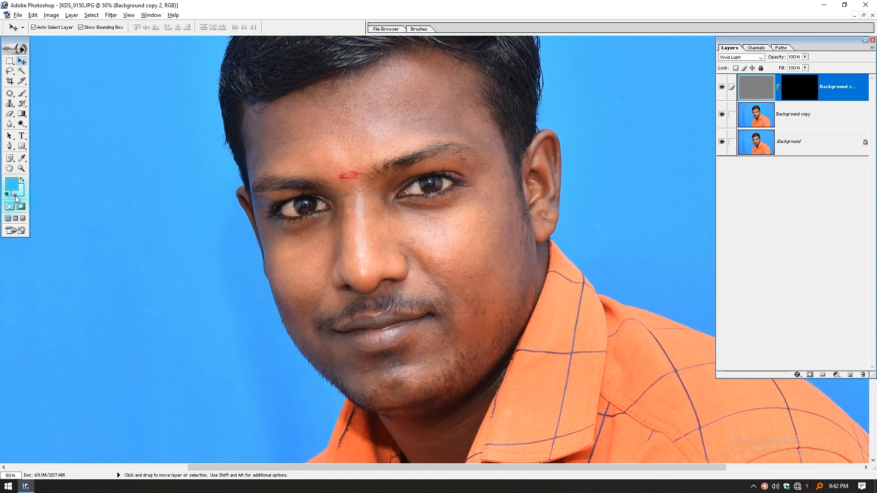
{"action": "left_click", "coordinate": [19, 190]}
{"action": "left_click", "coordinate": [299, 154]}
{"action": "key", "text": "Return"}
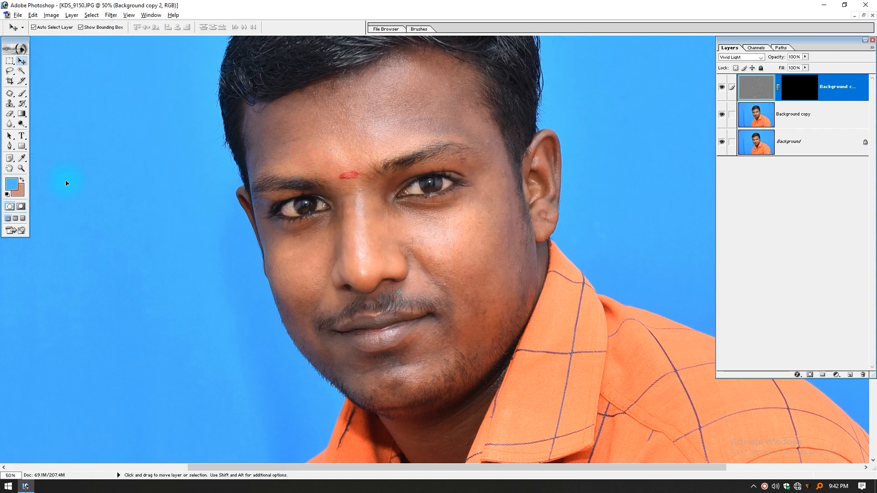
Reset the colours to the defaults, swap them to make white the foreground, and target the Background copy 2 mask
{"action": "key", "text": "d"}
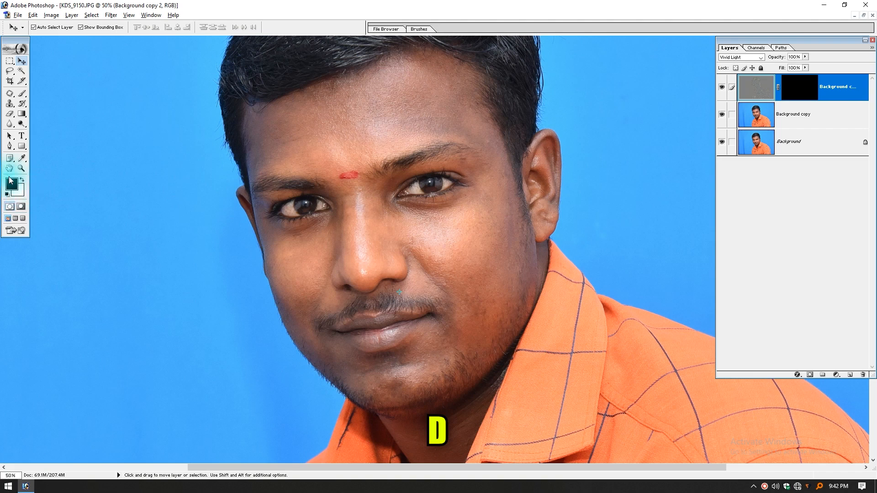
{"action": "key", "text": "x"}
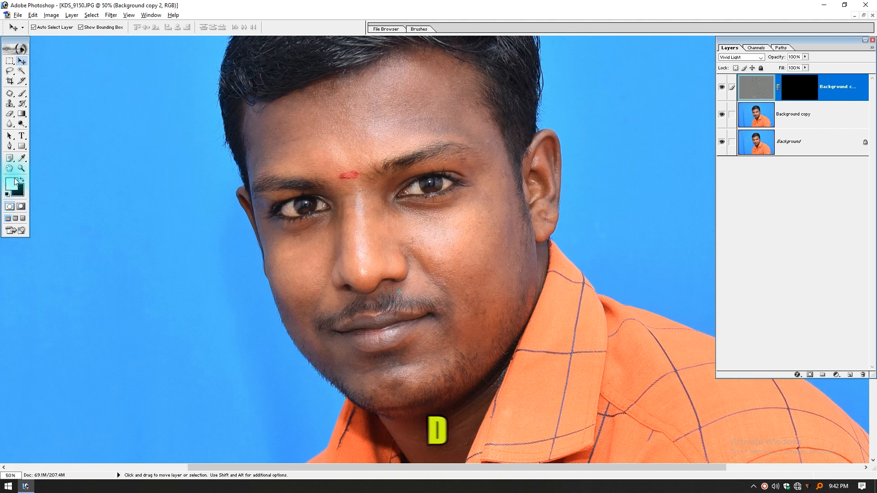
{"action": "left_click", "coordinate": [801, 93]}
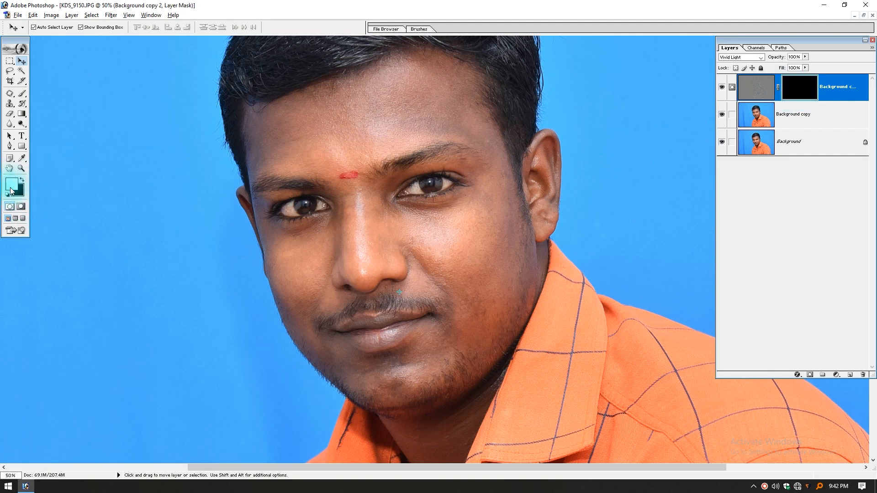
Activate the Brush tool and choose the soft round 21 px tip from the brush presets for work on the face
{"action": "left_click_drag", "start_coordinate": [206, 78], "coordinate": [588, 416]}
{"action": "left_click_drag", "start_coordinate": [414, 177], "coordinate": [423, 274]}
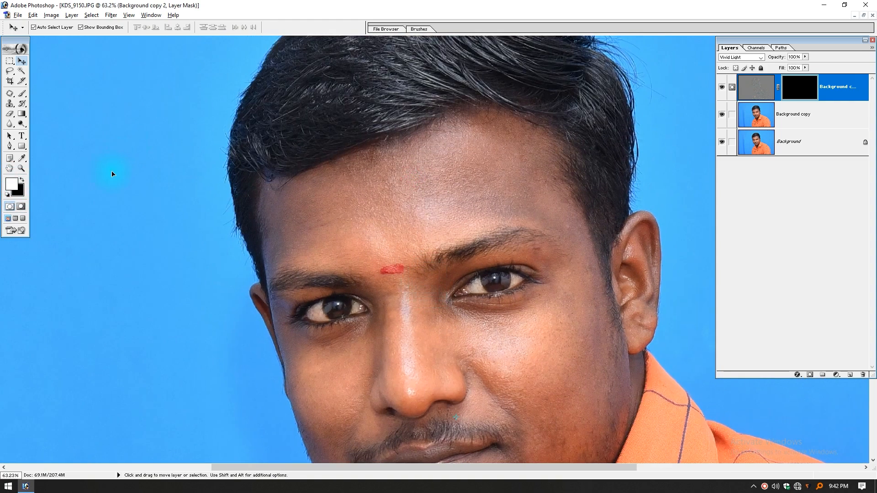
{"action": "left_click", "coordinate": [22, 95]}
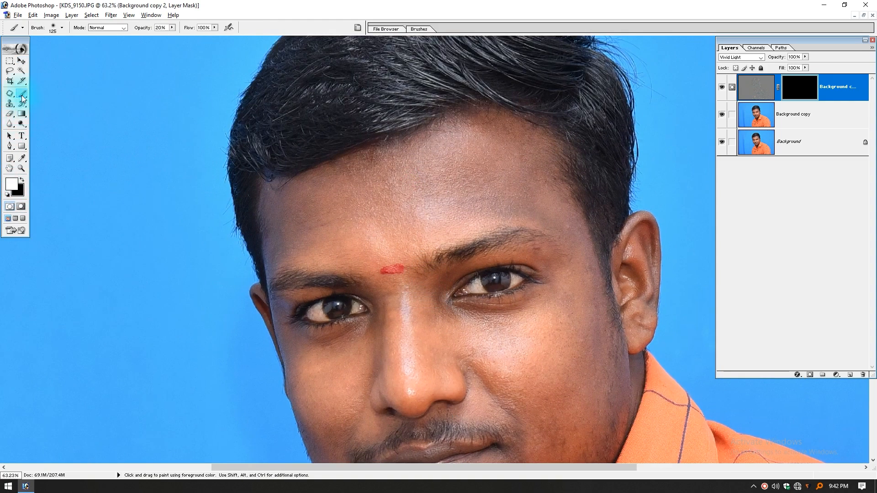
{"action": "left_click", "coordinate": [62, 28]}
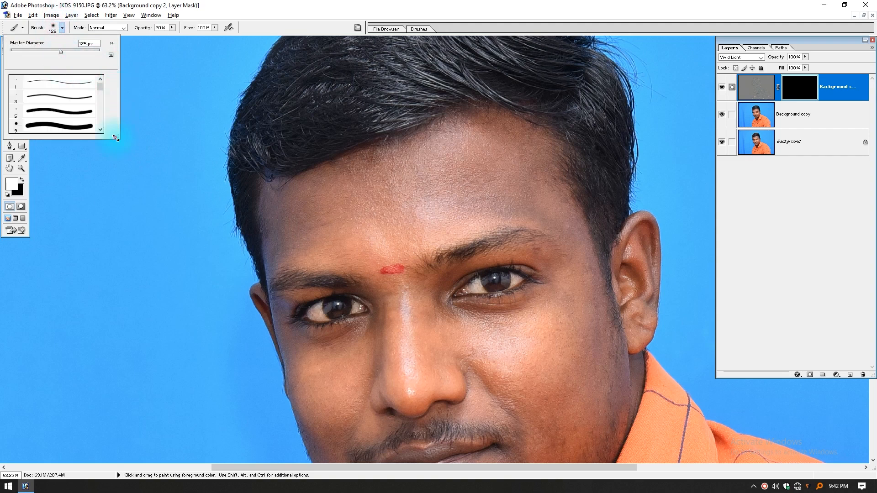
{"action": "left_click_drag", "start_coordinate": [117, 136], "coordinate": [358, 290]}
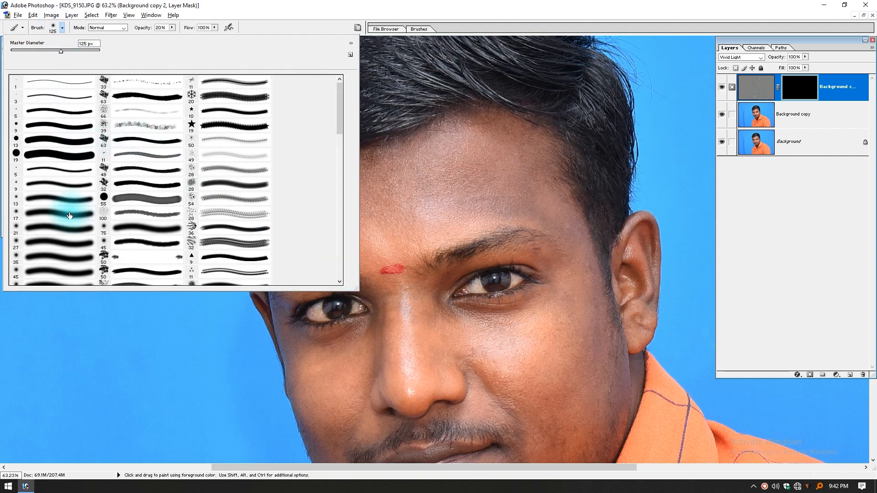
{"action": "scroll", "coordinate": [63, 201], "scroll_direction": "down", "scroll_amount": 2}
{"action": "scroll", "coordinate": [46, 190], "scroll_direction": "down", "scroll_amount": 2}
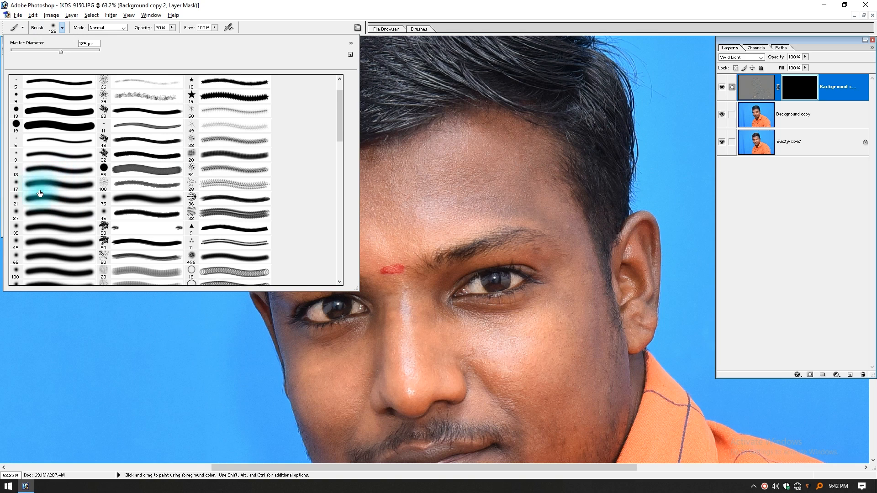
{"action": "left_click", "coordinate": [51, 183]}
{"action": "key", "text": "Return"}
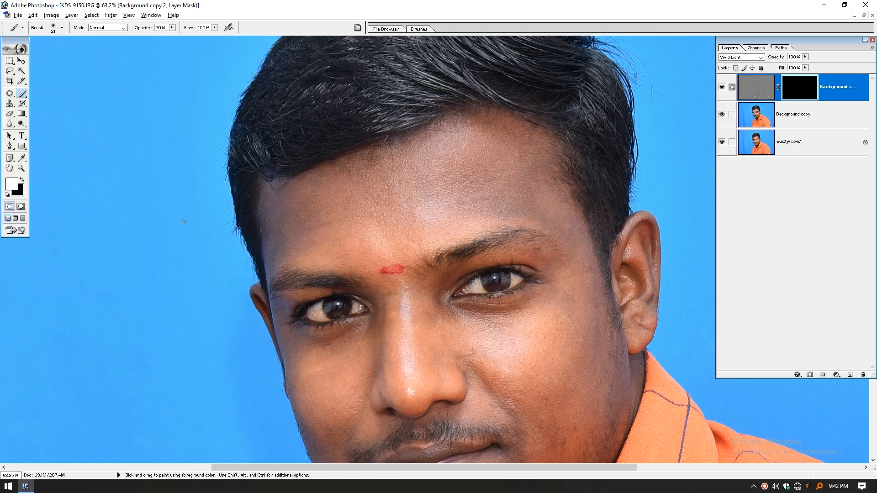
Try painting white on the mask over the forehead with an enlarged soft brush
{"action": "key", "text": "bracketright"}
{"action": "key", "text": "bracketright"}
{"action": "key", "text": "bracketright"}
{"action": "key", "text": "bracketright"}
{"action": "key", "text": "bracketright"}
{"action": "key", "text": "bracketright"}
{"action": "key", "text": "bracketright"}
{"action": "key", "text": "bracketright"}
{"action": "key", "text": "0"}
{"action": "mouse_move", "coordinate": [380, 217]}
{"action": "left_mouse_down"}
{"action": "mouse_move", "coordinate": [384, 258]}
{"action": "mouse_move", "coordinate": [435, 300]}
{"action": "mouse_move", "coordinate": [535, 220]}
{"action": "left_mouse_up"}
{"action": "left_click", "coordinate": [362, 274]}
Set the brush to 200 px at 50% opacity and undo the trial painting on the mask
{"action": "key", "text": "bracketleft"}
{"action": "key", "text": "bracketleft"}
{"action": "key", "text": "bracketleft"}
{"action": "key", "text": "bracketleft"}
{"action": "key", "text": "bracketleft"}
{"action": "left_click_drag", "start_coordinate": [573, 91], "coordinate": [247, 401]}
{"action": "left_click_drag", "start_coordinate": [346, 356], "coordinate": [307, 298]}
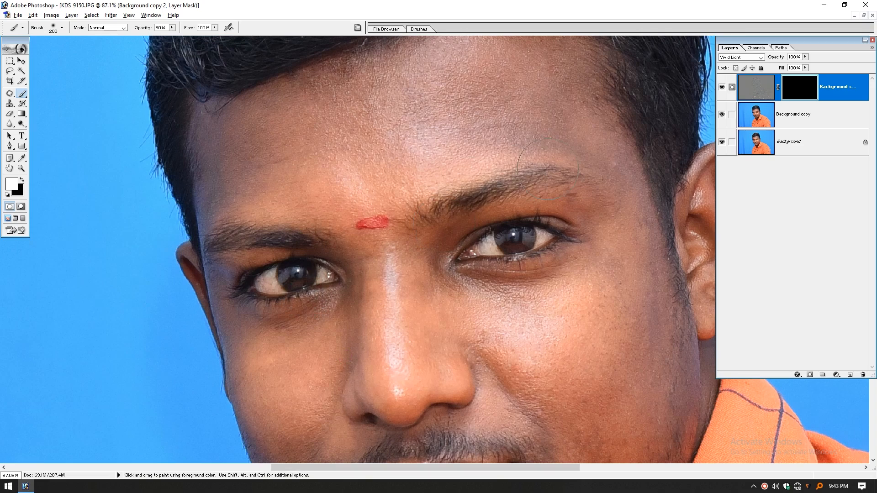
{"action": "key", "text": "ctrl+z"}
Paint white on the layer mask across the forehead between the hairline and eyebrows, using a 200 px brush at 50% opacity
{"action": "left_click_drag", "start_coordinate": [487, 208], "coordinate": [486, 386]}
{"action": "mouse_move", "coordinate": [520, 285]}
{"action": "left_mouse_down"}
{"action": "mouse_move", "coordinate": [470, 144]}
{"action": "mouse_move", "coordinate": [364, 251]}
{"action": "mouse_move", "coordinate": [447, 305]}
{"action": "left_mouse_up"}
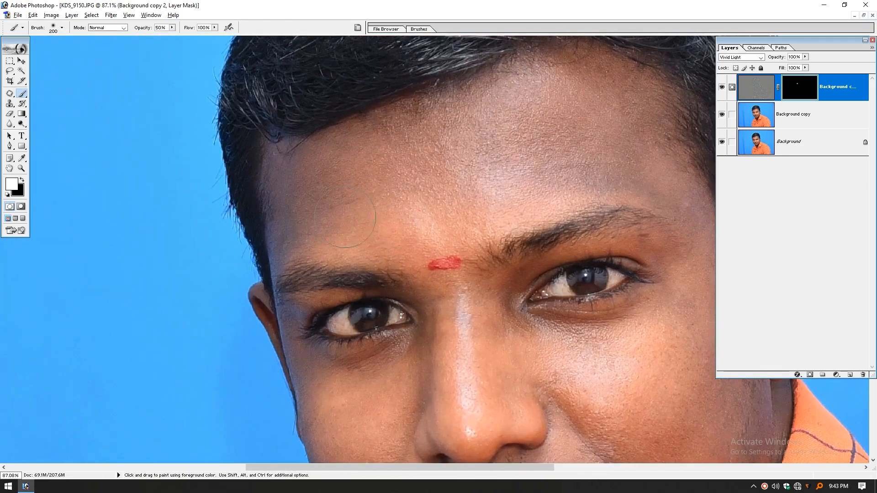
{"action": "mouse_move", "coordinate": [322, 187]}
{"action": "left_mouse_down"}
{"action": "mouse_move", "coordinate": [375, 158]}
{"action": "mouse_move", "coordinate": [360, 158]}
{"action": "mouse_move", "coordinate": [411, 196]}
{"action": "mouse_move", "coordinate": [466, 209]}
{"action": "mouse_move", "coordinate": [375, 210]}
{"action": "mouse_move", "coordinate": [505, 190]}
{"action": "mouse_move", "coordinate": [458, 183]}
{"action": "mouse_move", "coordinate": [500, 115]}
{"action": "mouse_move", "coordinate": [522, 117]}
{"action": "left_mouse_up"}
{"action": "left_click_drag", "start_coordinate": [445, 127], "coordinate": [405, 174]}
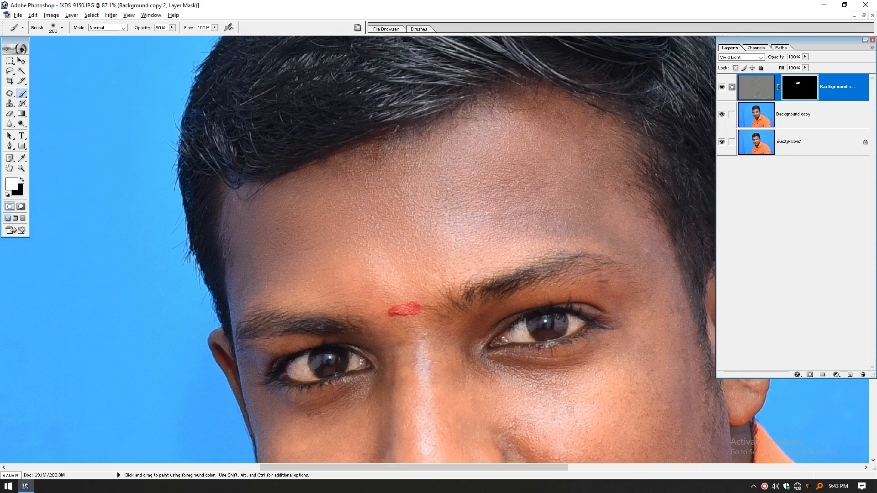
{"action": "mouse_move", "coordinate": [456, 192]}
{"action": "left_mouse_down"}
{"action": "mouse_move", "coordinate": [498, 196]}
{"action": "mouse_move", "coordinate": [516, 174]}
{"action": "left_mouse_up"}
{"action": "mouse_move", "coordinate": [532, 137]}
{"action": "left_mouse_down"}
{"action": "mouse_move", "coordinate": [615, 175]}
{"action": "mouse_move", "coordinate": [585, 193]}
{"action": "mouse_move", "coordinate": [641, 228]}
{"action": "left_mouse_up"}
Paint white on the mask over the temple and the cheek on the side of the visible ear at 50% opacity
{"action": "left_click_drag", "start_coordinate": [657, 275], "coordinate": [603, 184]}
{"action": "mouse_move", "coordinate": [608, 287]}
{"action": "left_mouse_down"}
{"action": "mouse_move", "coordinate": [595, 214]}
{"action": "mouse_move", "coordinate": [588, 243]}
{"action": "left_mouse_up"}
{"action": "mouse_move", "coordinate": [589, 307]}
{"action": "left_mouse_down"}
{"action": "mouse_move", "coordinate": [582, 199]}
{"action": "mouse_move", "coordinate": [552, 299]}
{"action": "mouse_move", "coordinate": [529, 268]}
{"action": "left_mouse_up"}
{"action": "key", "text": "bracketleft"}
{"action": "left_click_drag", "start_coordinate": [525, 230], "coordinate": [475, 267]}
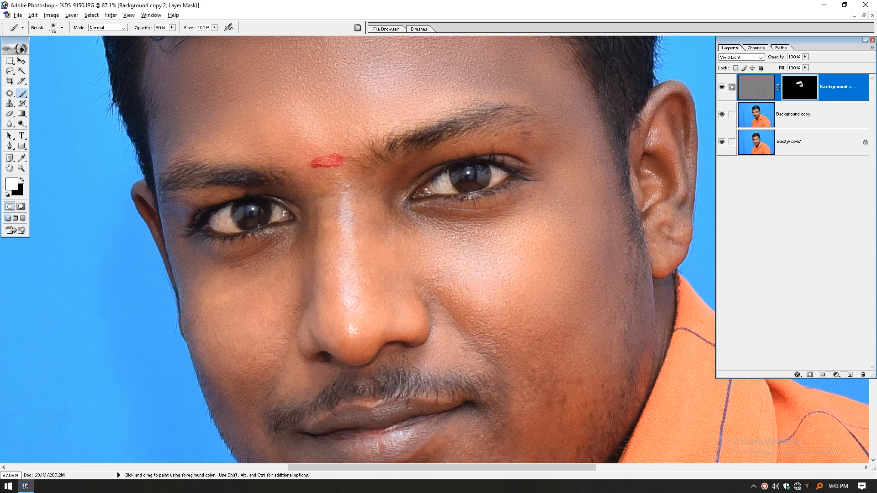
{"action": "mouse_move", "coordinate": [548, 400]}
{"action": "left_mouse_down"}
{"action": "mouse_move", "coordinate": [572, 376]}
{"action": "mouse_move", "coordinate": [570, 277]}
{"action": "left_mouse_up"}
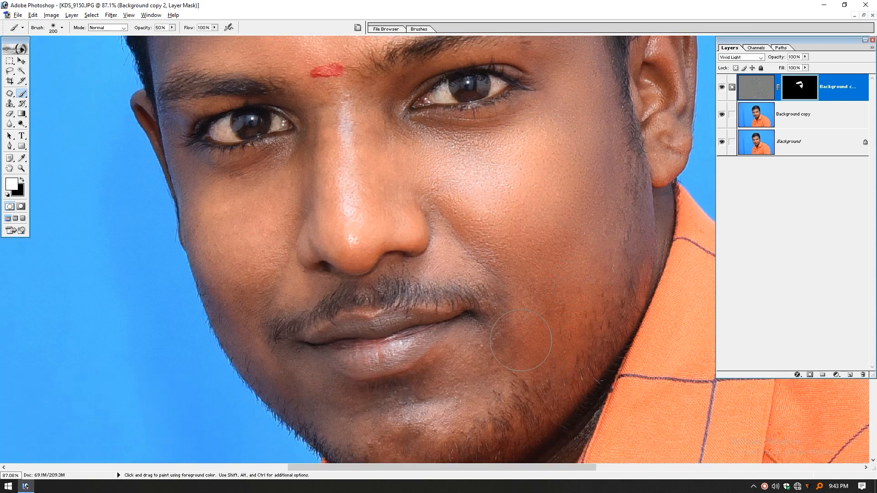
Paint white on the mask over the chin, the skin around the mouth, the far cheek and the nose
{"action": "left_click_drag", "start_coordinate": [472, 357], "coordinate": [445, 383]}
{"action": "left_click_drag", "start_coordinate": [435, 393], "coordinate": [468, 333]}
{"action": "mouse_move", "coordinate": [465, 335]}
{"action": "left_mouse_down"}
{"action": "mouse_move", "coordinate": [441, 344]}
{"action": "mouse_move", "coordinate": [446, 336]}
{"action": "left_mouse_up"}
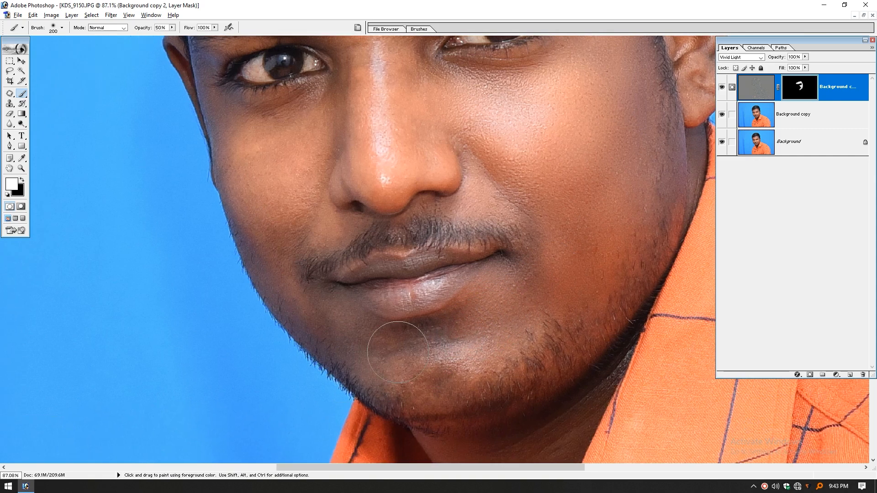
{"action": "left_click_drag", "start_coordinate": [359, 336], "coordinate": [391, 388]}
{"action": "left_click_drag", "start_coordinate": [312, 314], "coordinate": [329, 351]}
{"action": "left_click_drag", "start_coordinate": [326, 349], "coordinate": [325, 320]}
{"action": "left_click_drag", "start_coordinate": [320, 259], "coordinate": [327, 280]}
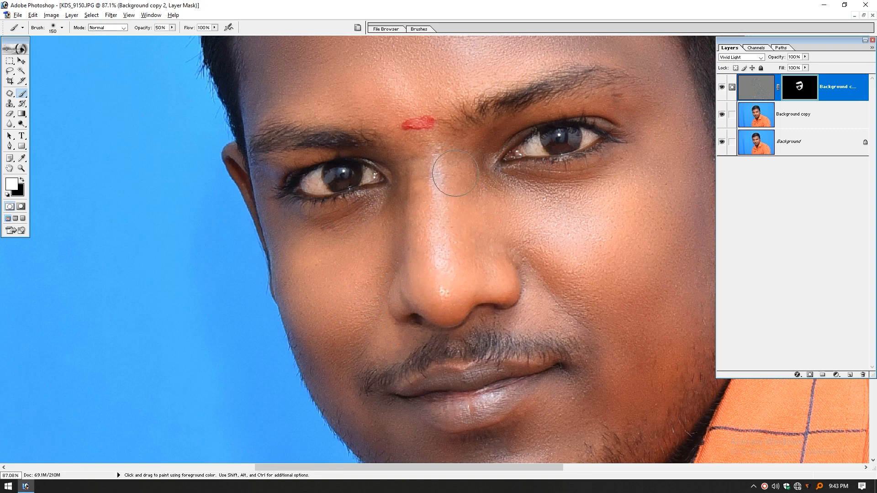
Paint white on the mask over the neck between the chin and the shirt collar with a 150 px brush
{"action": "left_click_drag", "start_coordinate": [564, 288], "coordinate": [522, 233]}
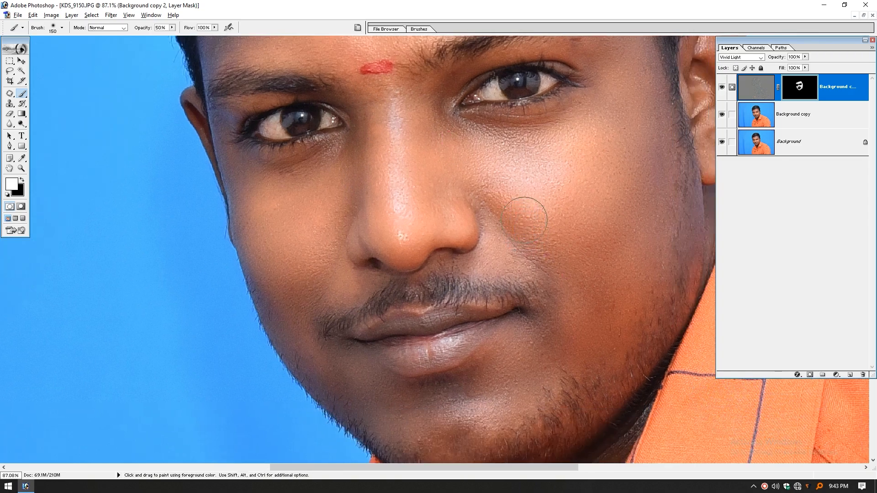
{"action": "left_click_drag", "start_coordinate": [552, 319], "coordinate": [519, 231]}
{"action": "left_click_drag", "start_coordinate": [469, 341], "coordinate": [461, 202]}
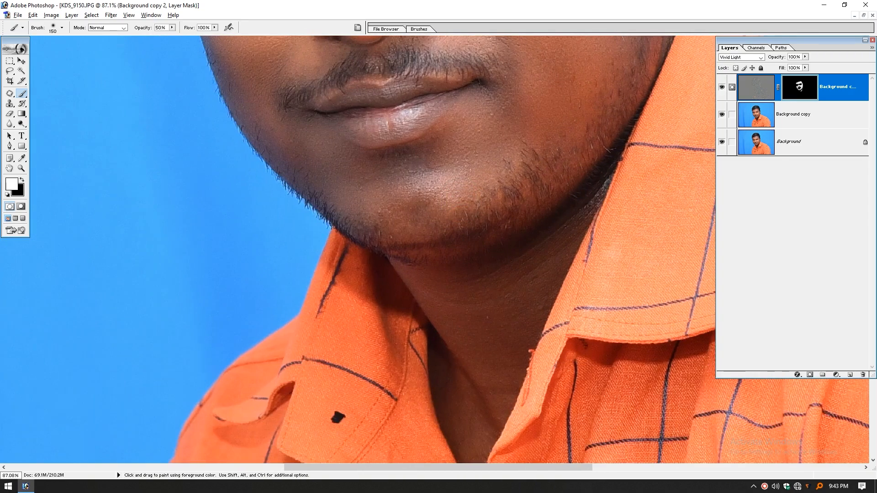
{"action": "left_click_drag", "start_coordinate": [470, 360], "coordinate": [466, 304]}
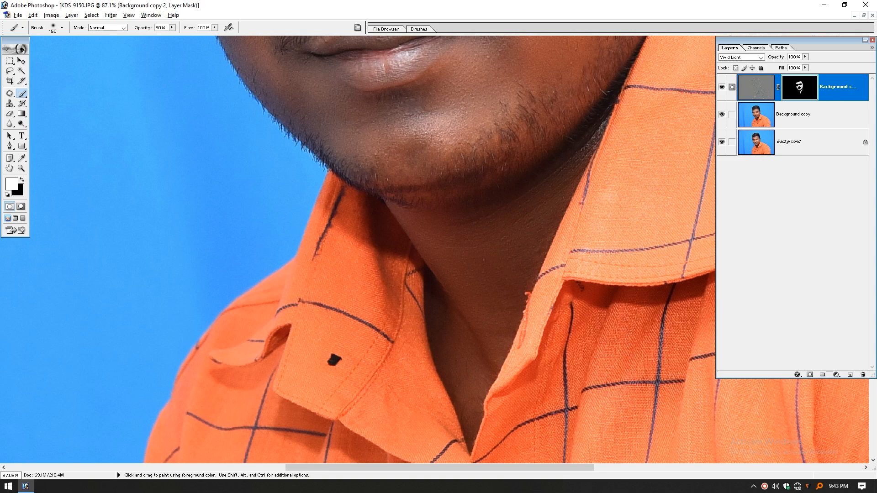
{"action": "left_click_drag", "start_coordinate": [512, 214], "coordinate": [505, 307]}
Paint white on the mask along the bearded jaw and lower cheek beside the collar at 50% opacity
{"action": "left_click_drag", "start_coordinate": [507, 146], "coordinate": [512, 274]}
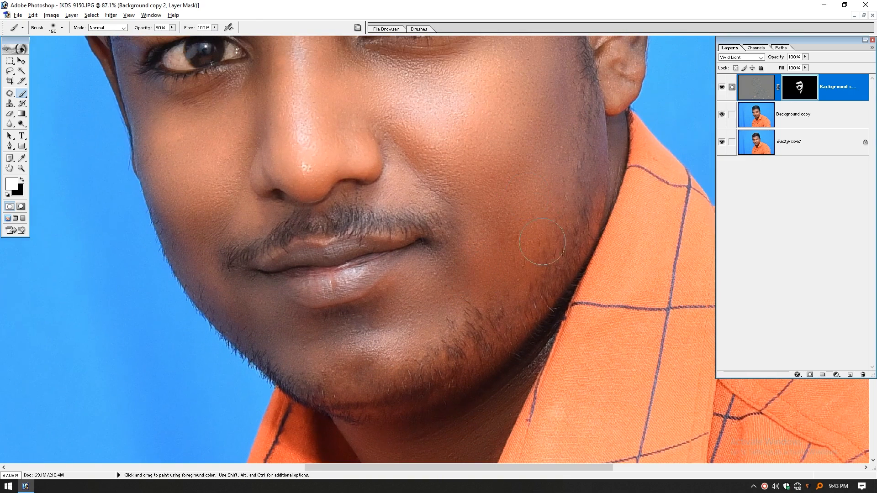
{"action": "left_click_drag", "start_coordinate": [585, 190], "coordinate": [588, 124]}
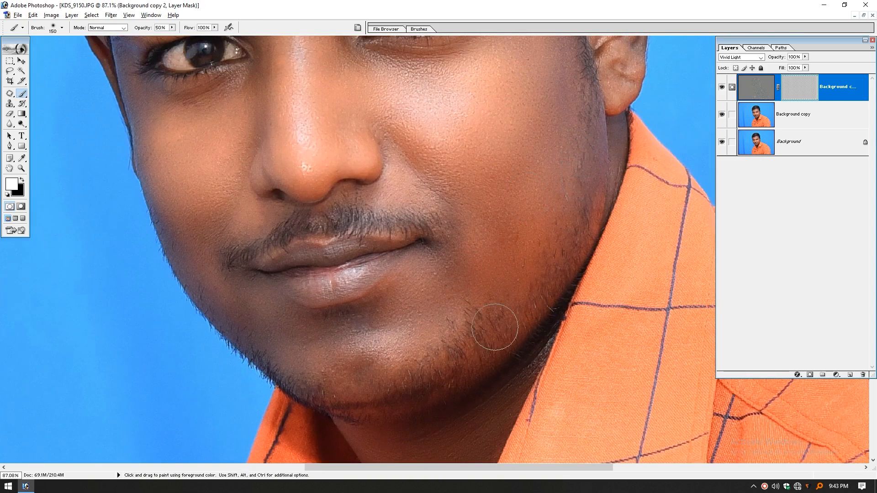
{"action": "left_click_drag", "start_coordinate": [522, 286], "coordinate": [519, 301]}
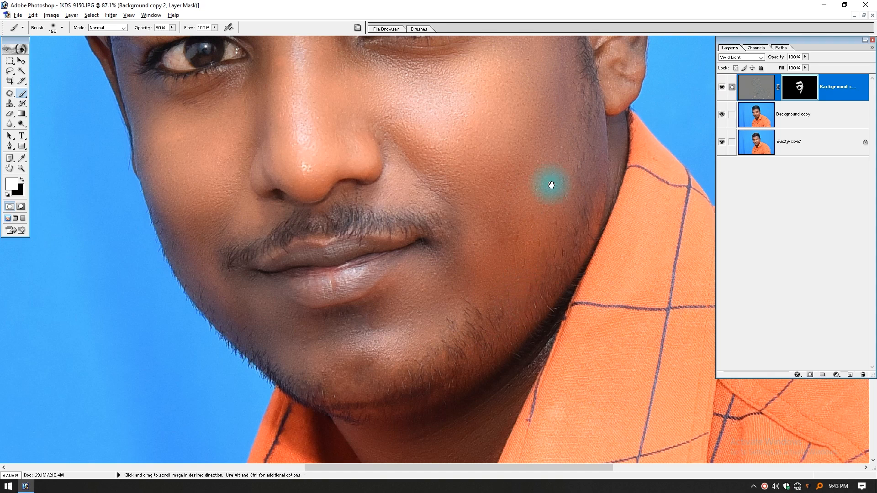
{"action": "left_click_drag", "start_coordinate": [547, 178], "coordinate": [547, 222]}
{"action": "left_click_drag", "start_coordinate": [543, 166], "coordinate": [543, 199]}
{"action": "left_click_drag", "start_coordinate": [484, 336], "coordinate": [505, 300]}
{"action": "left_click_drag", "start_coordinate": [550, 186], "coordinate": [554, 250]}
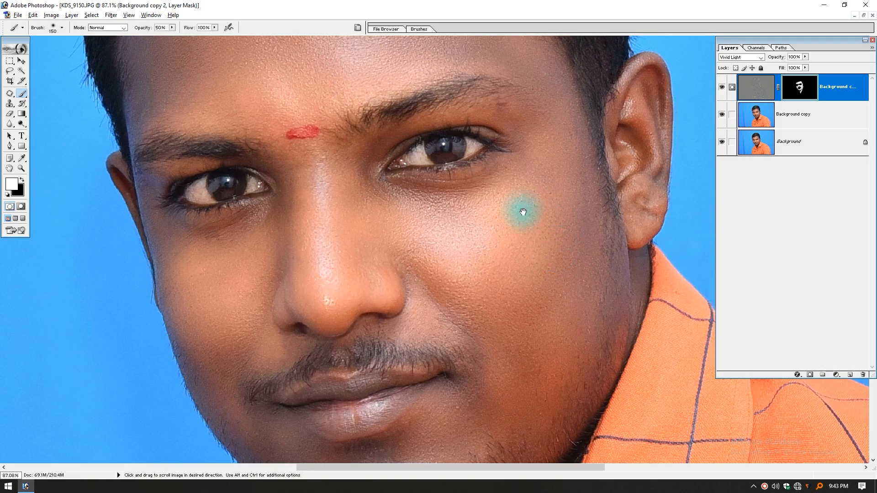
Set the brush to 80 px at 20% opacity and paint white on the mask over the ear
{"action": "left_click_drag", "start_coordinate": [523, 210], "coordinate": [540, 320]}
{"action": "left_click_drag", "start_coordinate": [571, 194], "coordinate": [594, 287]}
{"action": "left_click_drag", "start_coordinate": [546, 219], "coordinate": [487, 178]}
{"action": "left_click_drag", "start_coordinate": [607, 274], "coordinate": [563, 175]}
{"action": "left_click_drag", "start_coordinate": [529, 102], "coordinate": [734, 424]}
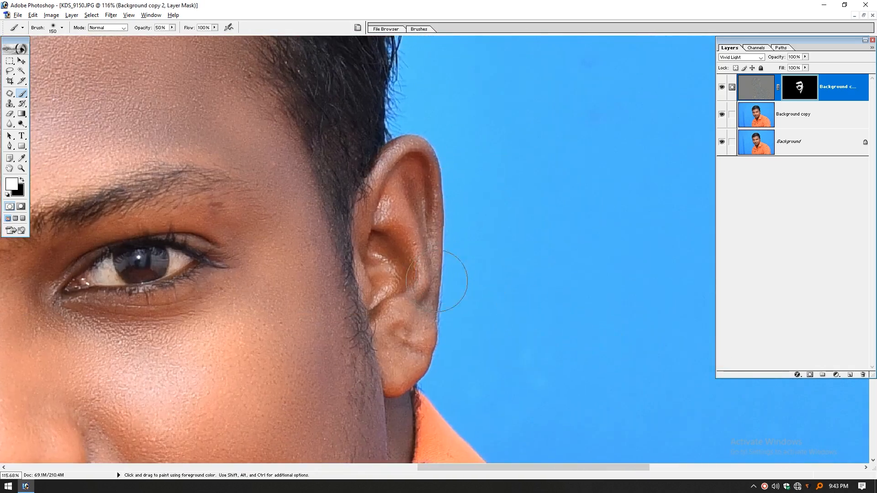
{"action": "left_click", "coordinate": [164, 27]}
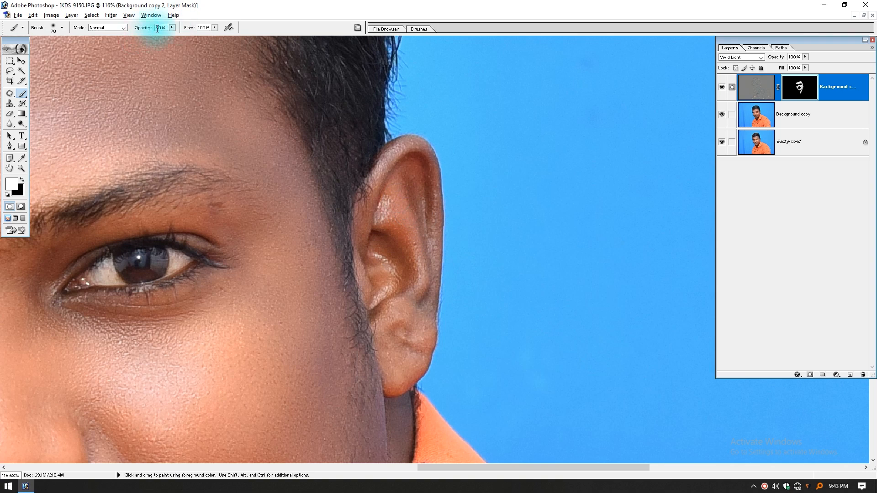
{"action": "key", "text": "Return"}
{"action": "key", "text": "bracketright"}
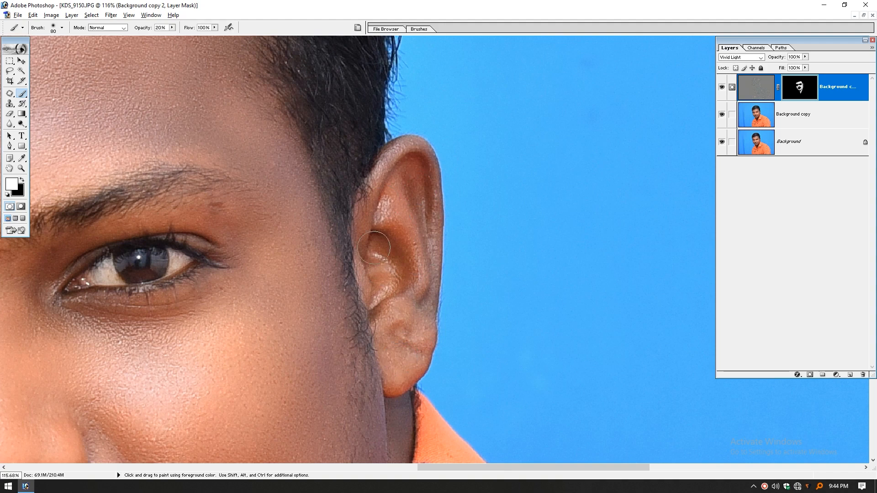
{"action": "left_click_drag", "start_coordinate": [439, 292], "coordinate": [413, 294]}
{"action": "key", "text": "ctrl+0"}
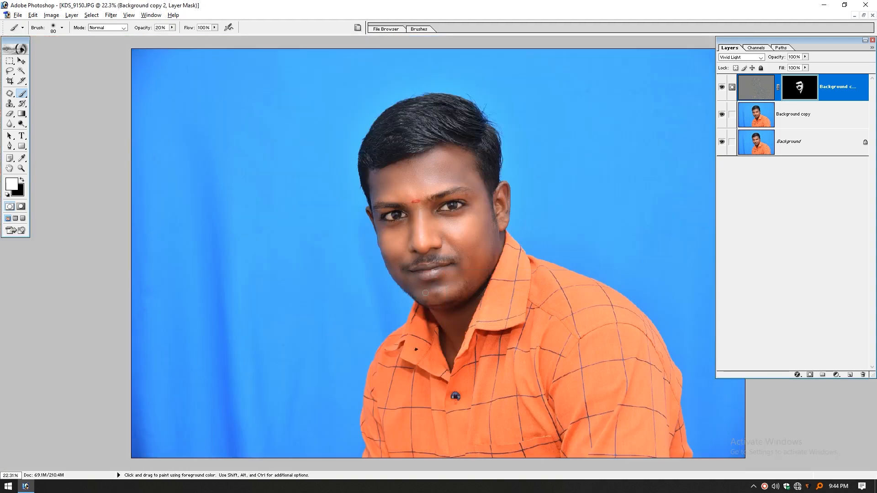
Compare the retouched portrait with the original by hiding and showing every layer above the Background
{"action": "left_click_drag", "start_coordinate": [350, 92], "coordinate": [512, 333]}
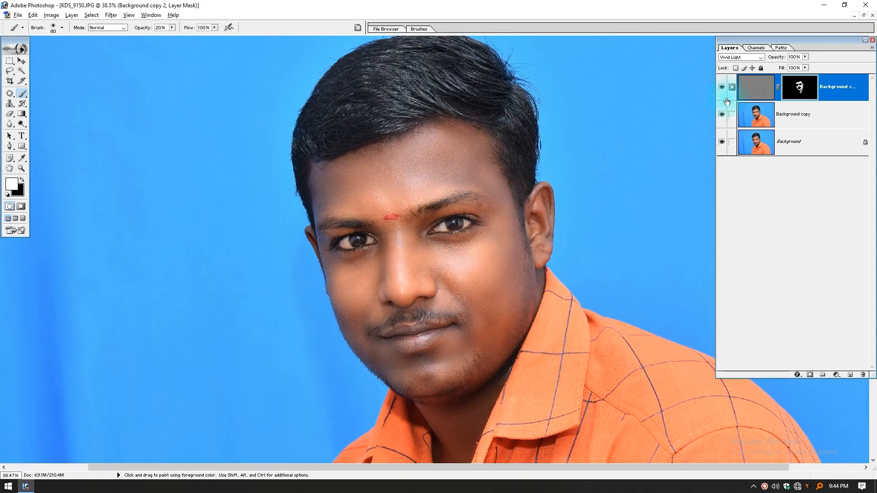
{"action": "left_click", "coordinate": [722, 142], "text": "alt"}
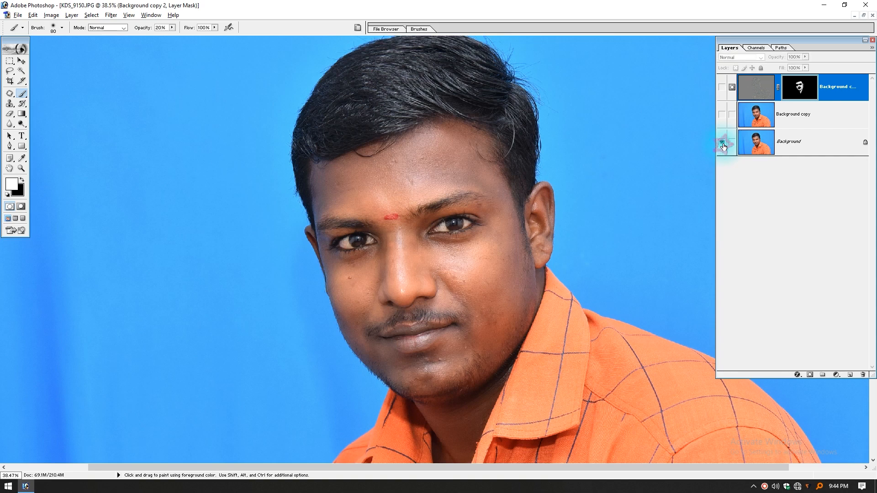
{"action": "left_click", "coordinate": [722, 143], "text": "alt"}
{"action": "left_click", "coordinate": [723, 142], "text": "alt"}
{"action": "left_click", "coordinate": [723, 143], "text": "alt"}
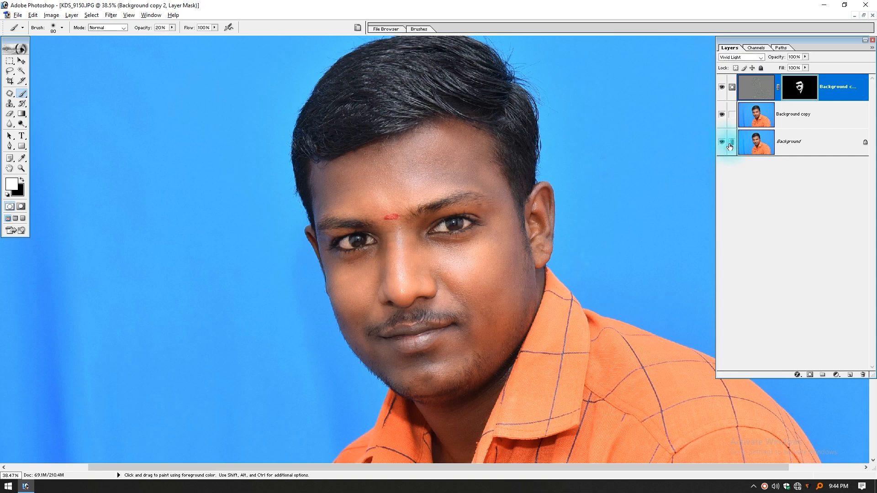
{"action": "left_click", "coordinate": [722, 143], "text": "alt"}
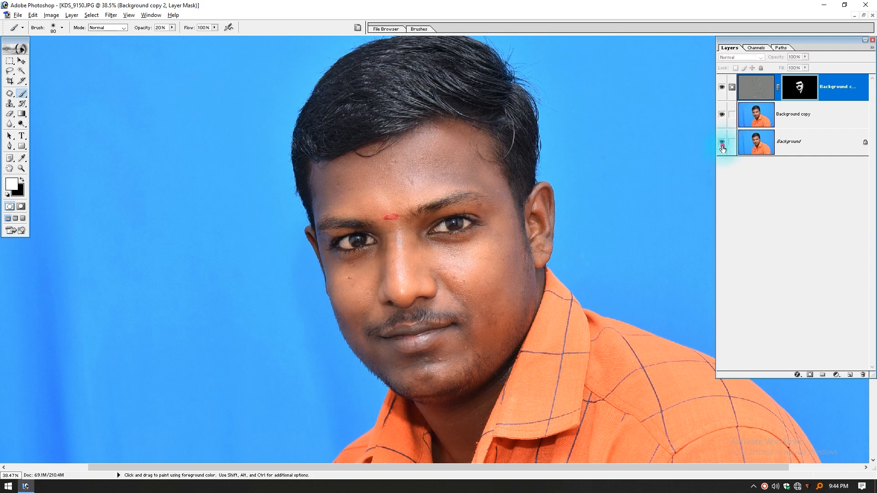
{"action": "left_click", "coordinate": [722, 143], "text": "alt"}
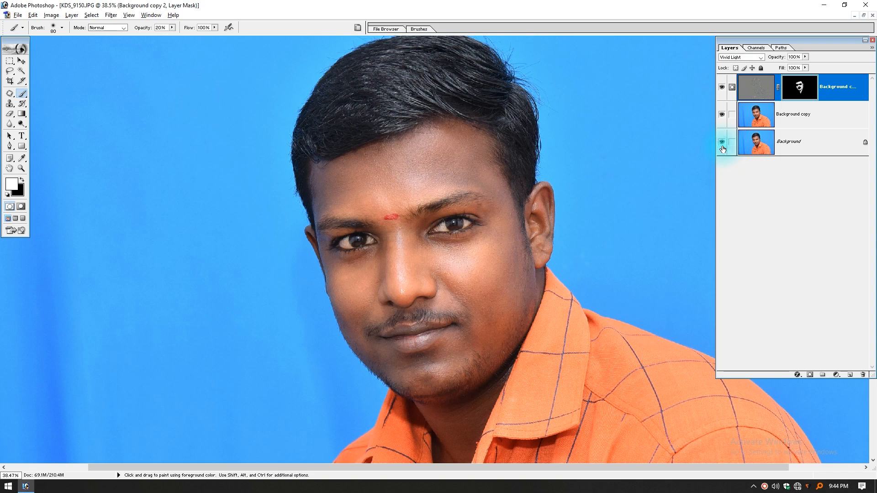
Merge the masked Vivid Light layer with the Background copy layer, keeping the original Background separate
{"action": "left_click_drag", "start_coordinate": [528, 98], "coordinate": [286, 416]}
{"action": "left_click_drag", "start_coordinate": [442, 331], "coordinate": [423, 327]}
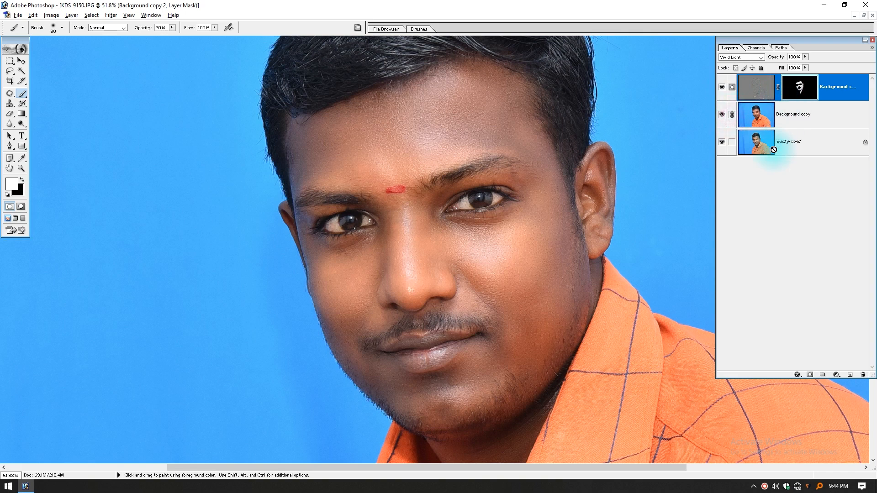
{"action": "key", "text": "ctrl+e"}
Toggle the merged Background copy 2 layer's visibility to check the smoothed skin before and after
{"action": "left_click", "coordinate": [721, 87]}
{"action": "left_click", "coordinate": [721, 86]}
{"action": "left_click", "coordinate": [721, 91]}
{"action": "left_click", "coordinate": [721, 91]}
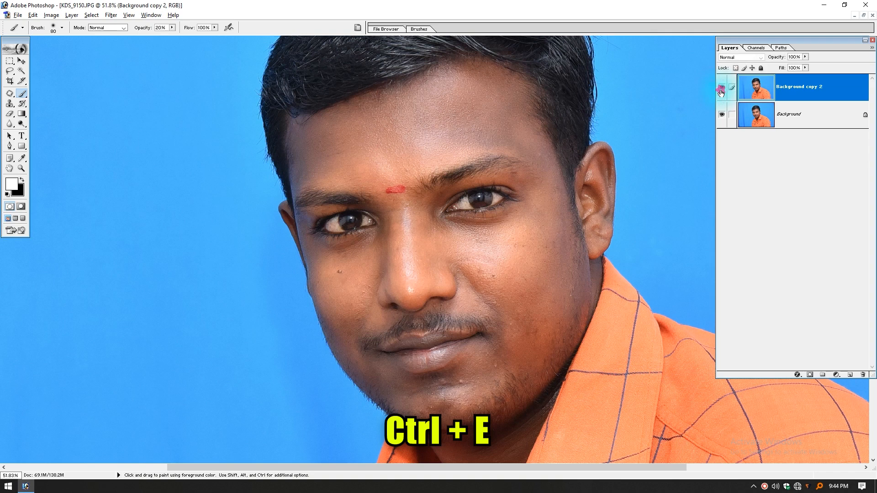
{"action": "left_click", "coordinate": [722, 92]}
{"action": "left_click", "coordinate": [721, 89]}
{"action": "left_click", "coordinate": [721, 89]}
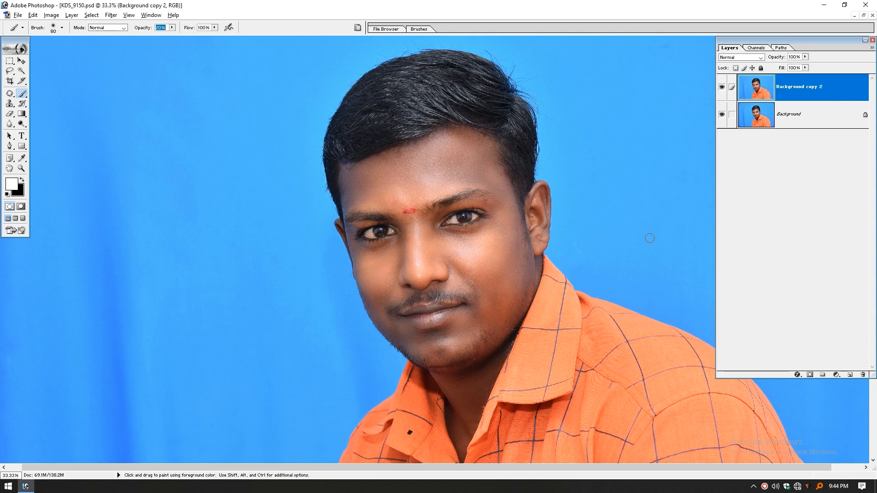
Close the retouched document and open the original KDS_9150 JPG in full screen mode with the menu bar
{"action": "key", "text": "ctrl+w"}
{"action": "double_click", "coordinate": [437, 242]}
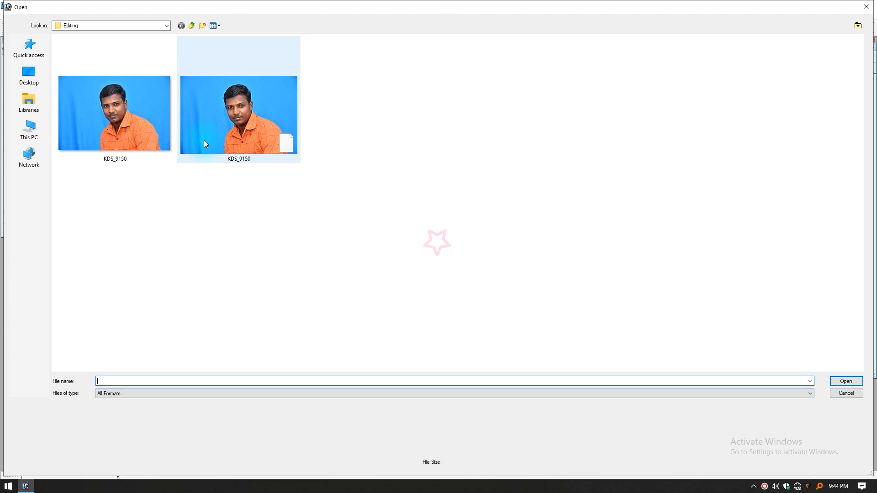
{"action": "double_click", "coordinate": [111, 124]}
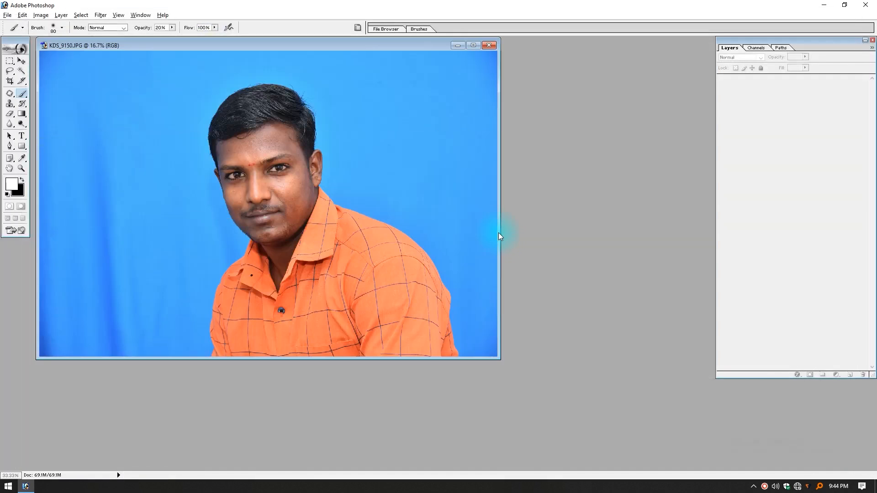
{"action": "key", "text": "f"}
{"action": "key", "text": "ctrl+space"}
{"action": "mouse_move", "coordinate": [339, 129]}
{"action": "left_mouse_down"}
{"action": "mouse_move", "coordinate": [513, 276]}
{"action": "mouse_move", "coordinate": [533, 348]}
{"action": "left_mouse_up"}
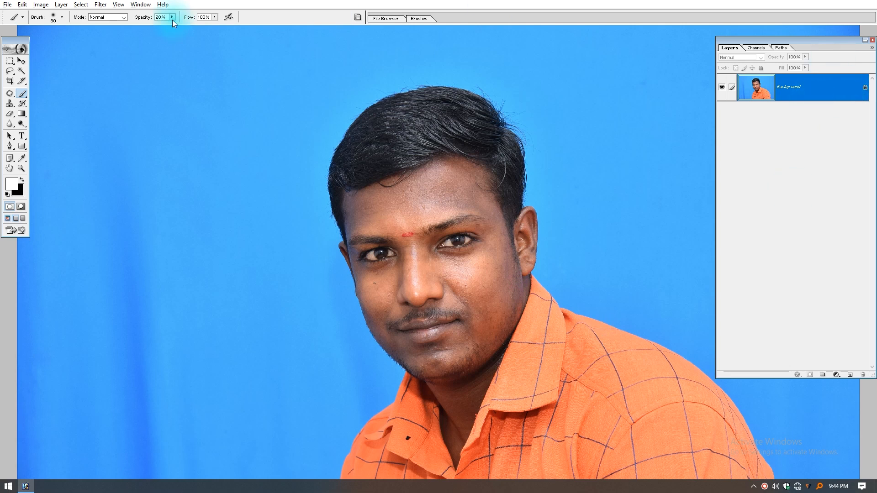
Show the Actions palette, move it away from the window edge and enlarge it to reveal more actions
{"action": "left_click", "coordinate": [139, 5]}
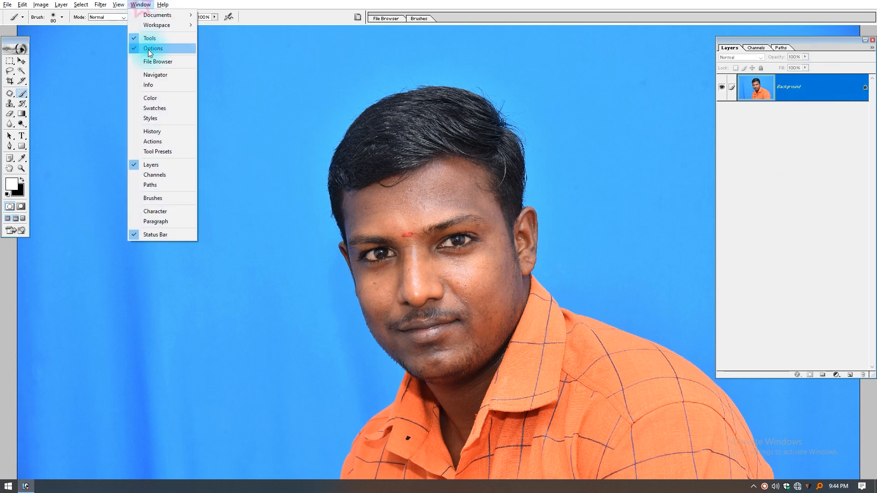
{"action": "left_click", "coordinate": [166, 142]}
{"action": "left_click_drag", "start_coordinate": [841, 171], "coordinate": [695, 183]}
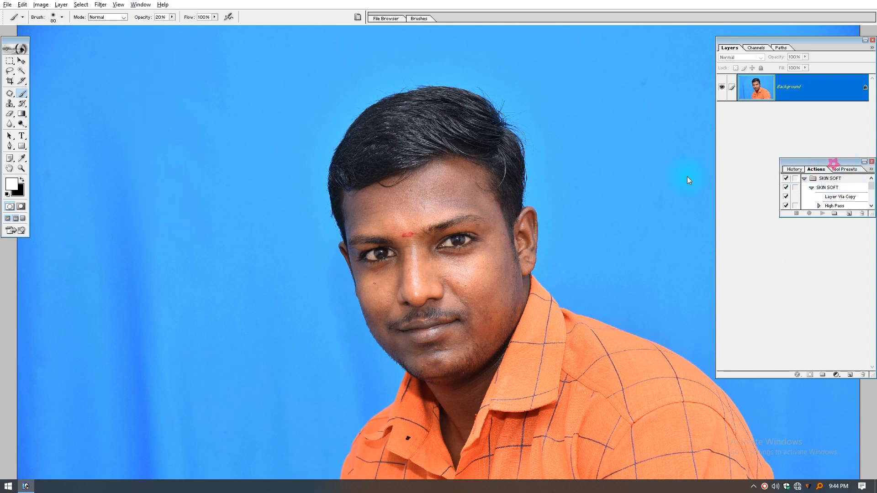
{"action": "left_click_drag", "start_coordinate": [729, 229], "coordinate": [798, 353]}
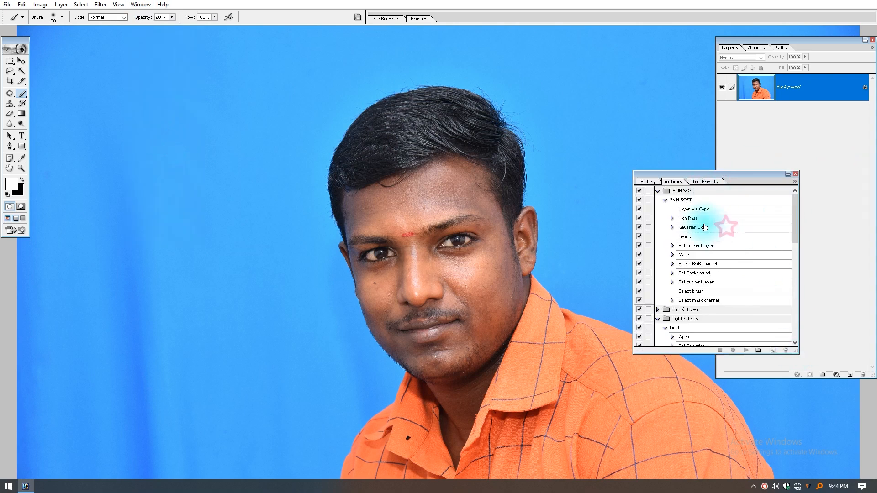
Collapse the expanded action sets and delete all existing sets from the Actions palette
{"action": "left_click", "coordinate": [657, 190]}
{"action": "left_click", "coordinate": [657, 208]}
{"action": "left_click", "coordinate": [783, 338], "text": "shift"}
{"action": "left_click", "coordinate": [785, 349]}
{"action": "key", "text": "Return"}
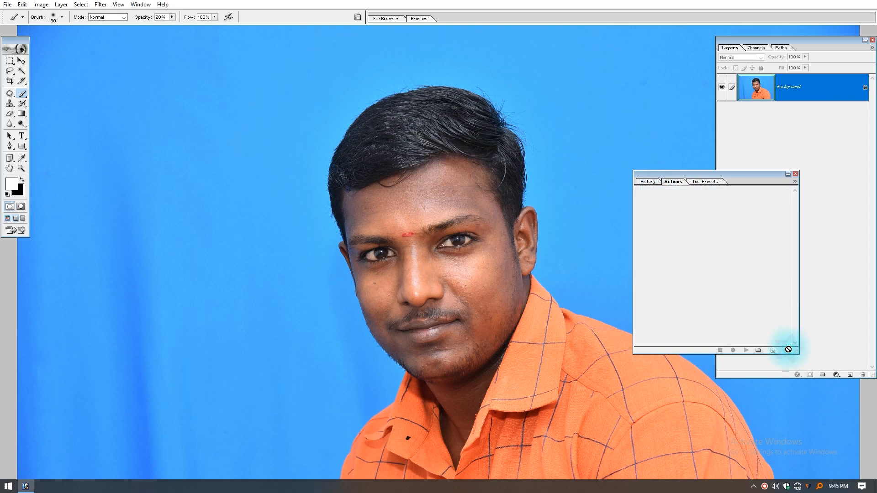
Create a new action set named Skin Smooth
{"action": "left_click", "coordinate": [762, 352]}
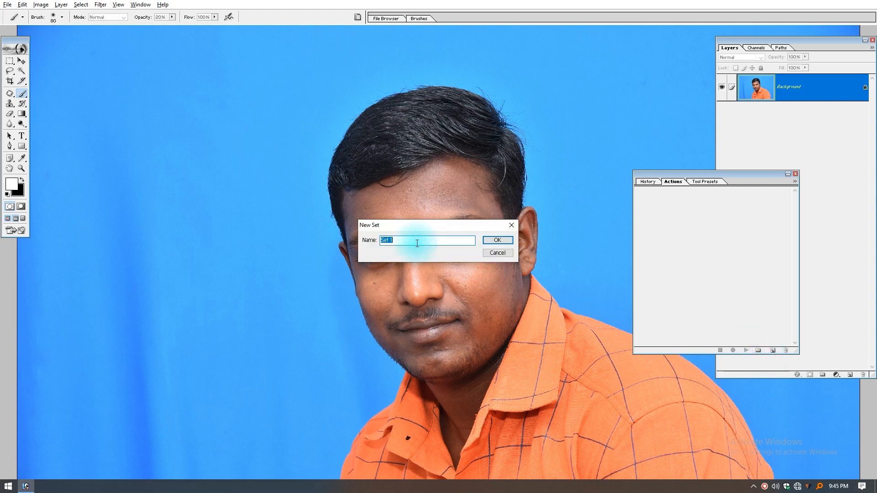
{"action": "type", "text": "Skin Smooth"}
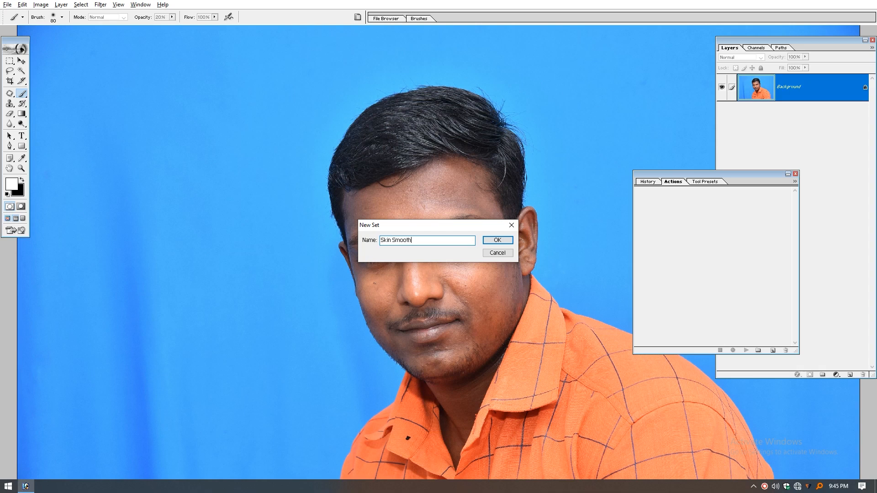
{"action": "key", "text": "Return"}
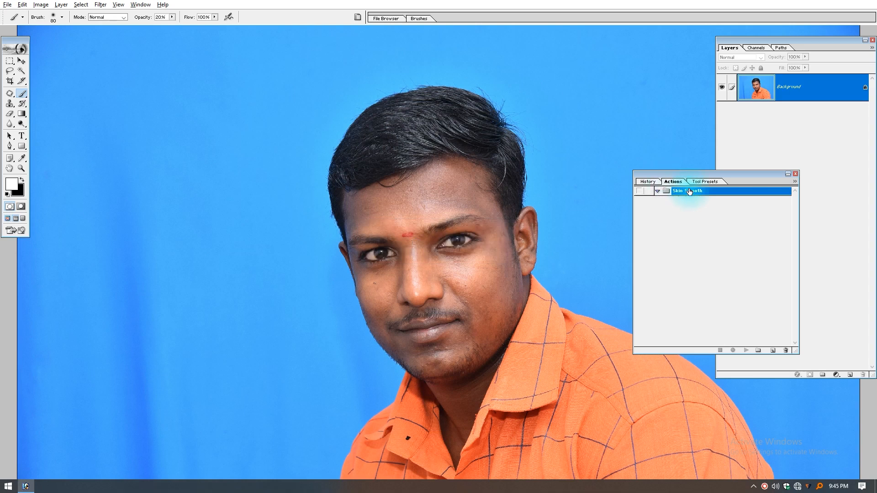
Create an action named Skin in the Skin Smooth set with function key F4 and color Orange, and start recording
{"action": "left_click", "coordinate": [771, 350]}
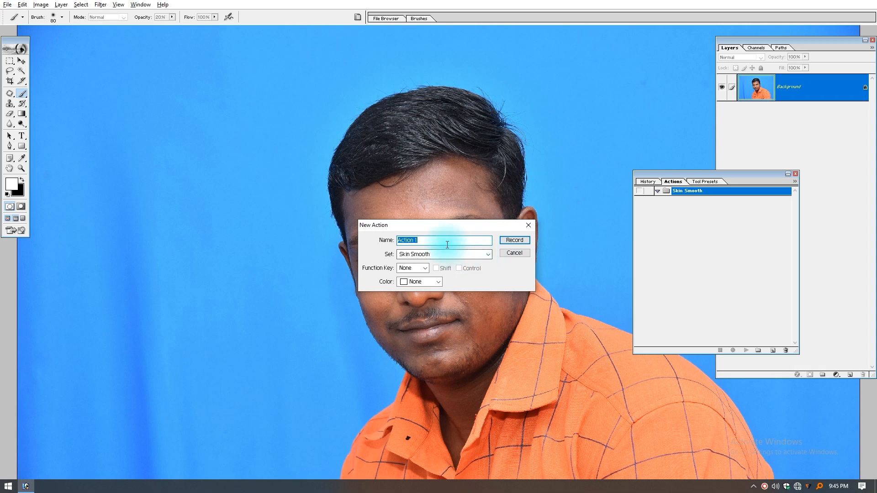
{"action": "type", "text": "Skin"}
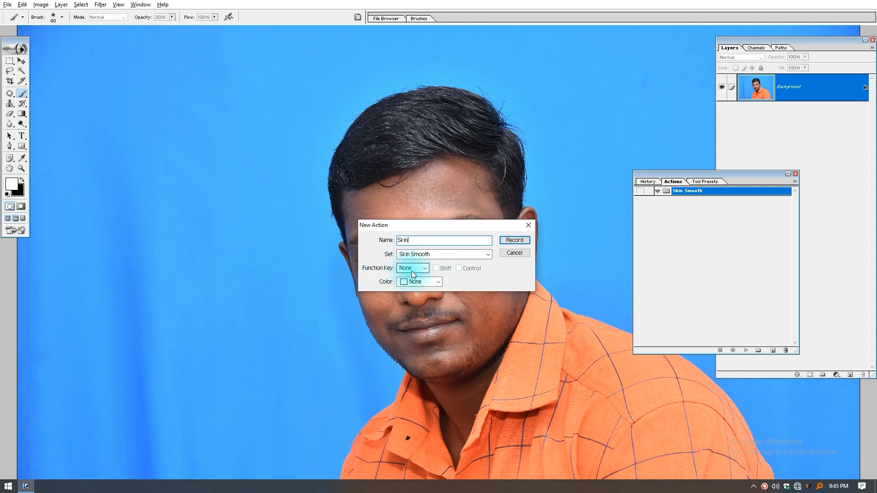
{"action": "scroll", "coordinate": [412, 270], "scroll_direction": "down", "scroll_amount": 4}
{"action": "left_click", "coordinate": [427, 281]}
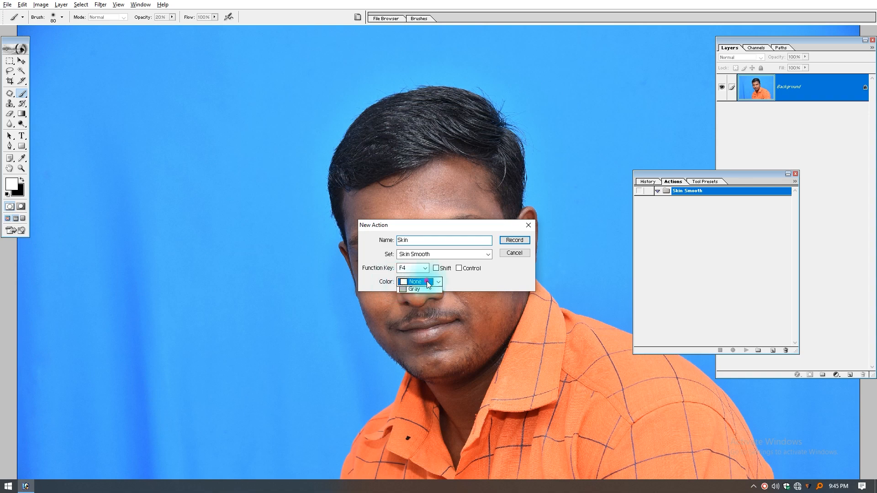
{"action": "left_click", "coordinate": [422, 309]}
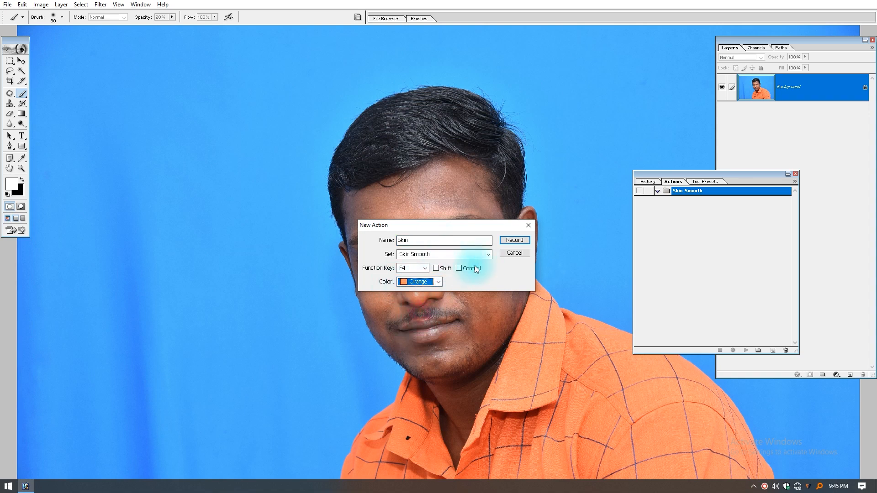
{"action": "left_click", "coordinate": [515, 240]}
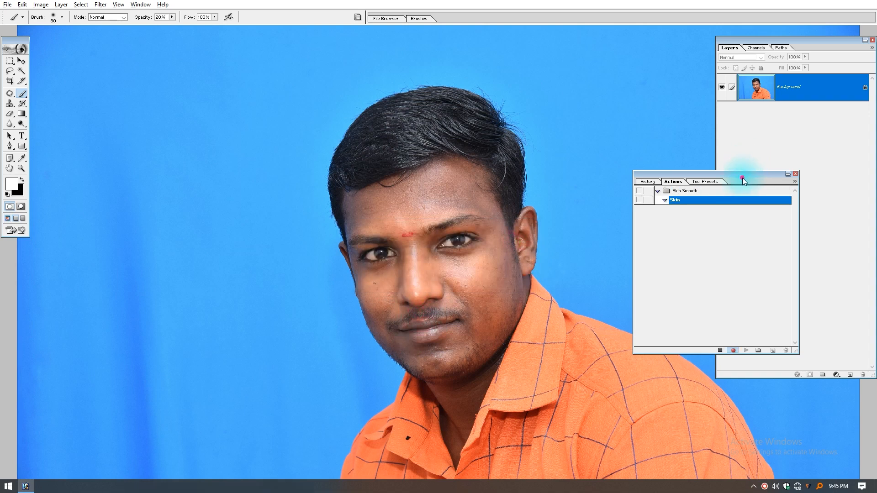
Move the Actions palette clear of the layer list and duplicate the Background layer as Subject
{"action": "left_click_drag", "start_coordinate": [688, 183], "coordinate": [603, 101]}
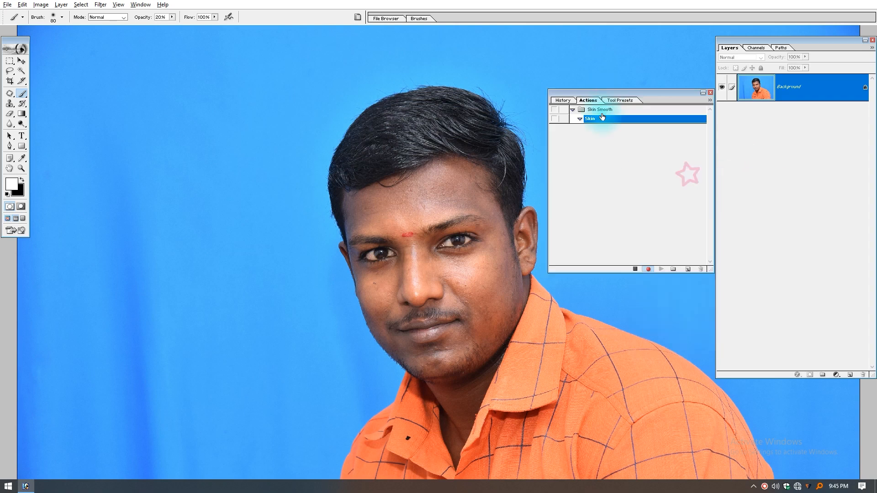
{"action": "right_click", "coordinate": [816, 95]}
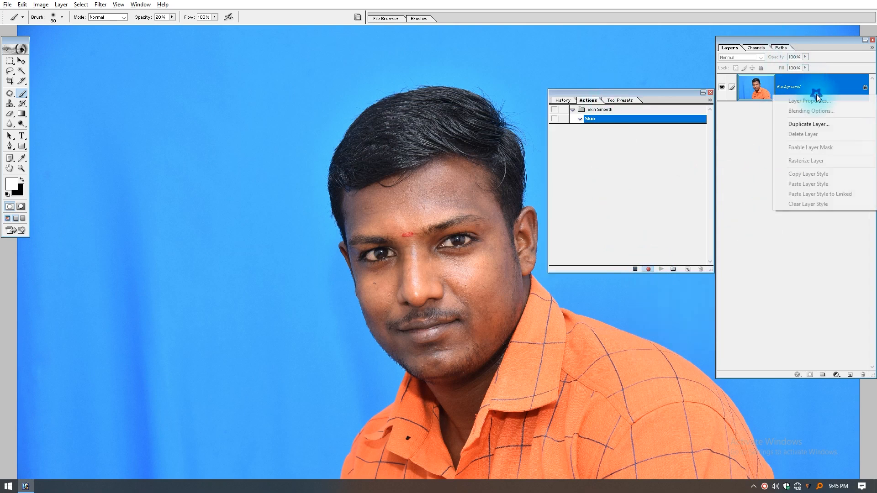
{"action": "left_click", "coordinate": [816, 124]}
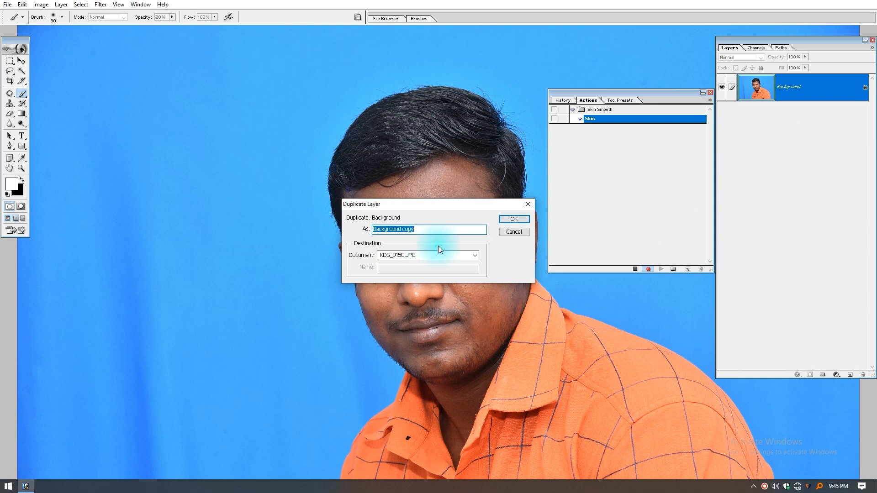
{"action": "type", "text": "Subject"}
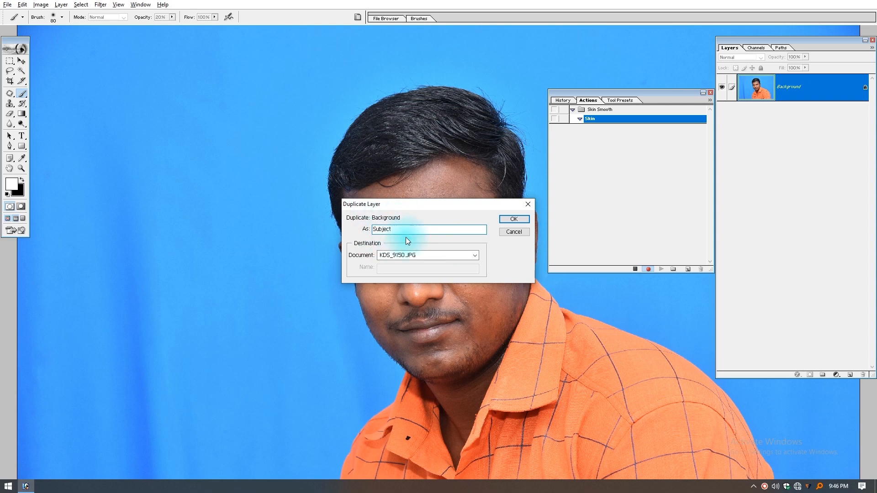
{"action": "left_click", "coordinate": [514, 219]}
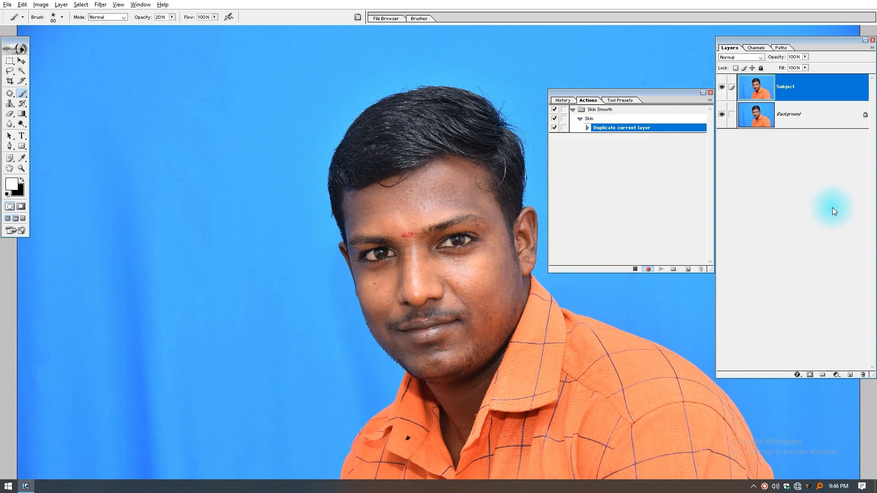
Duplicate the Subject layer and invert the colors of the copy
{"action": "key", "text": "ctrl+j"}
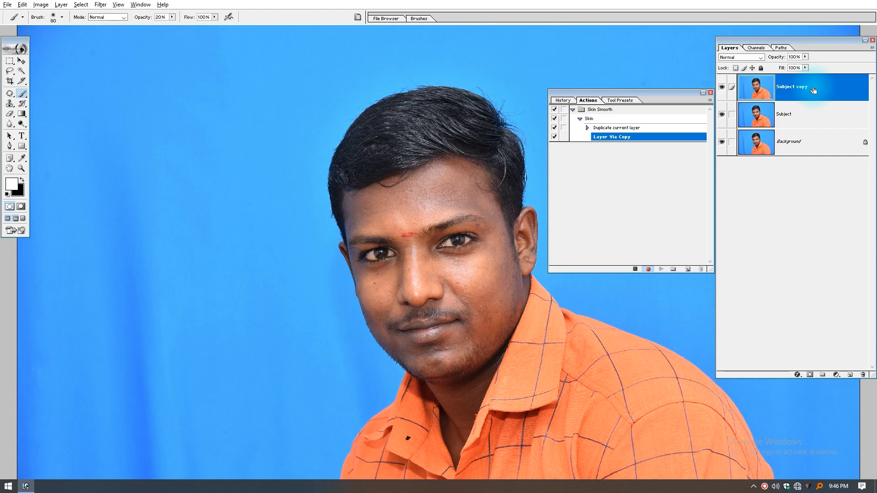
{"action": "key", "text": "ctrl+i"}
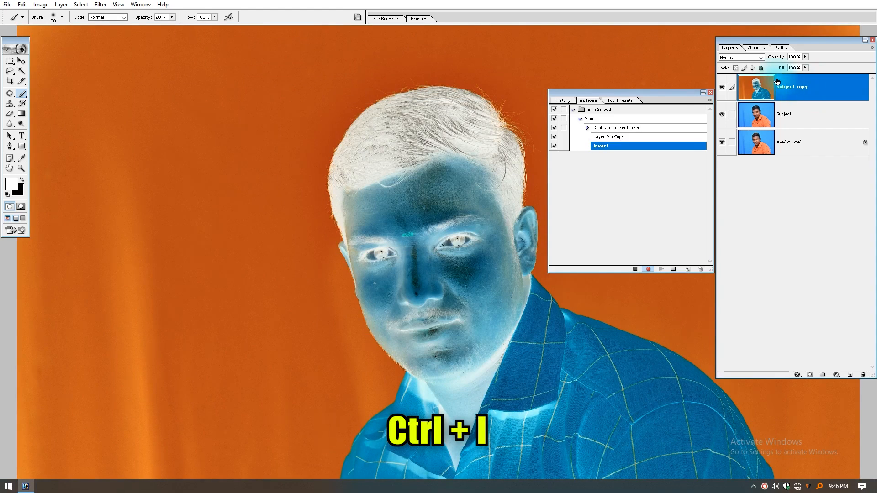
Apply High Pass at the smallest radius to the Subject copy layer and set its blend mode to Vivid Light
{"action": "left_click", "coordinate": [101, 4]}
{"action": "mouse_move", "coordinate": [128, 182]}
{"action": "left_click", "coordinate": [235, 192]}
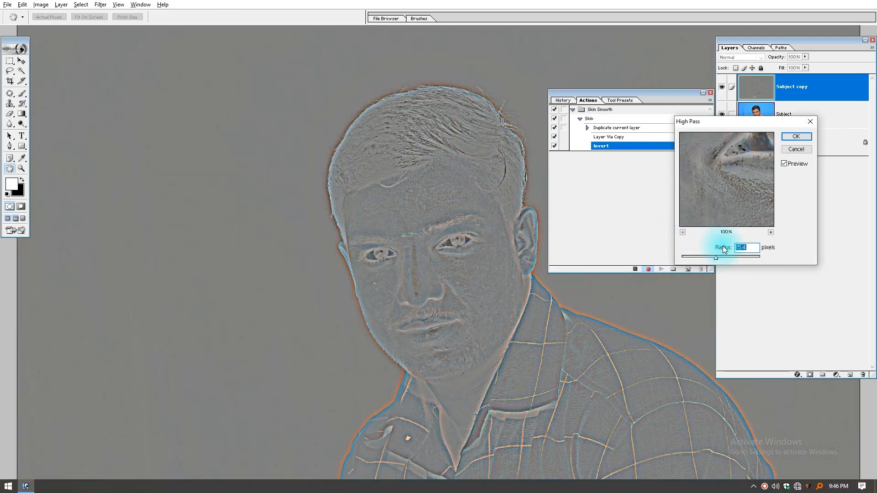
{"action": "left_click_drag", "start_coordinate": [716, 258], "coordinate": [708, 258]}
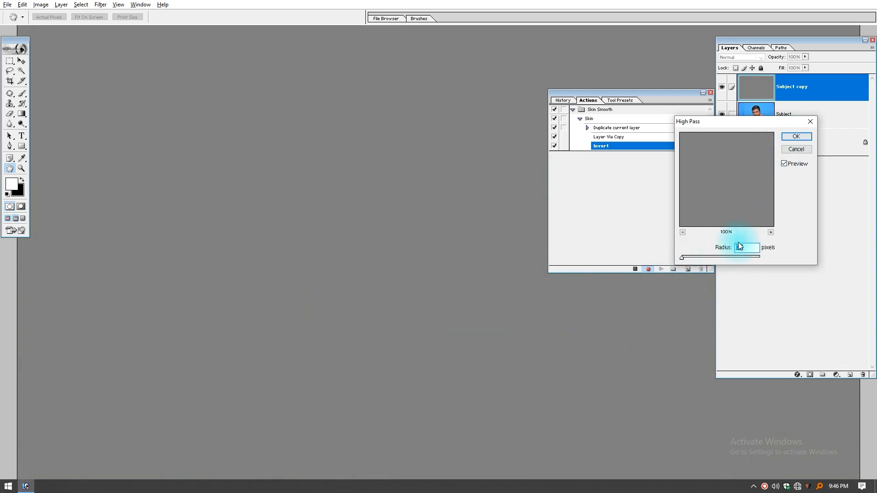
{"action": "left_click", "coordinate": [791, 139]}
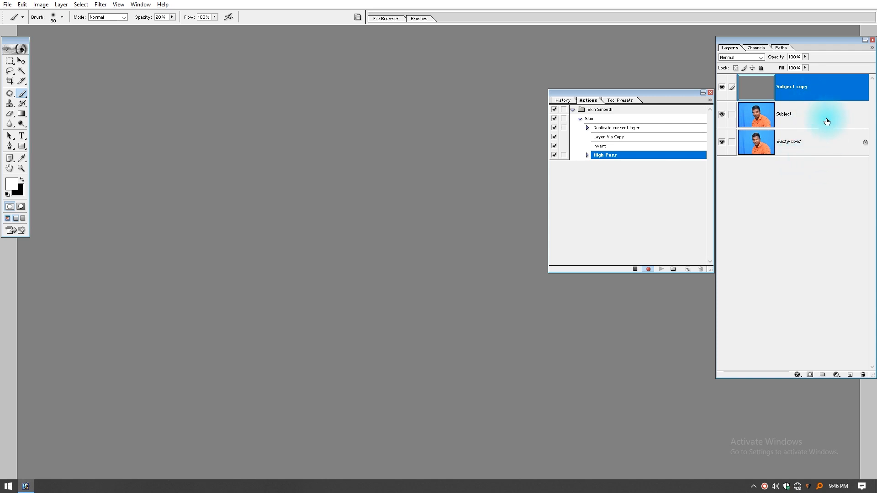
{"action": "left_click", "coordinate": [734, 56]}
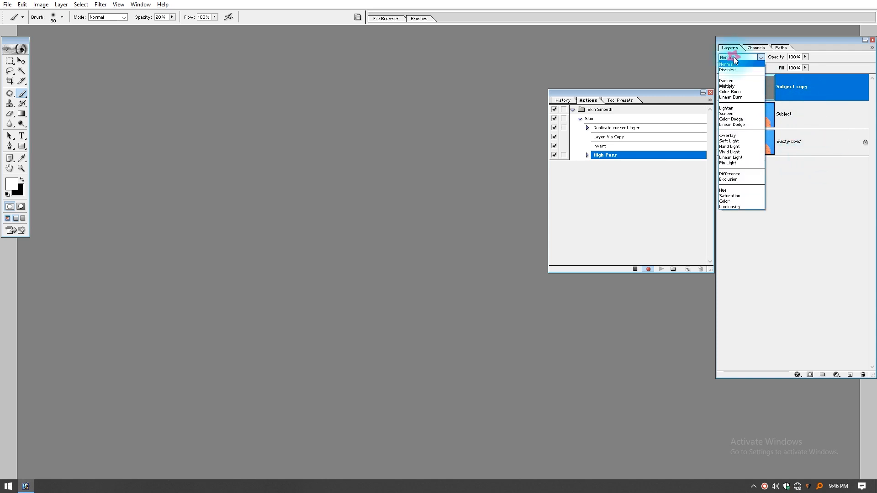
{"action": "left_click", "coordinate": [731, 152]}
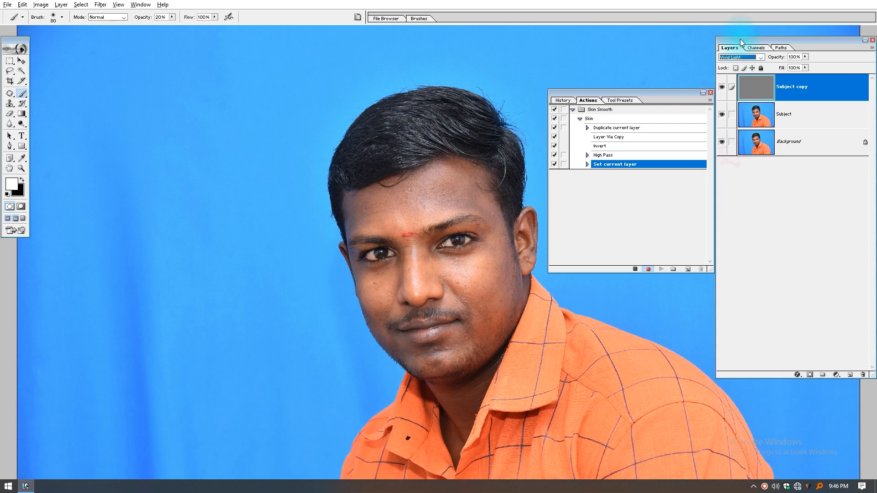
Apply a Gaussian Blur to the Subject copy layer at the smallest radius, 0.1 pixels
{"action": "left_click", "coordinate": [101, 5]}
{"action": "mouse_move", "coordinate": [137, 71]}
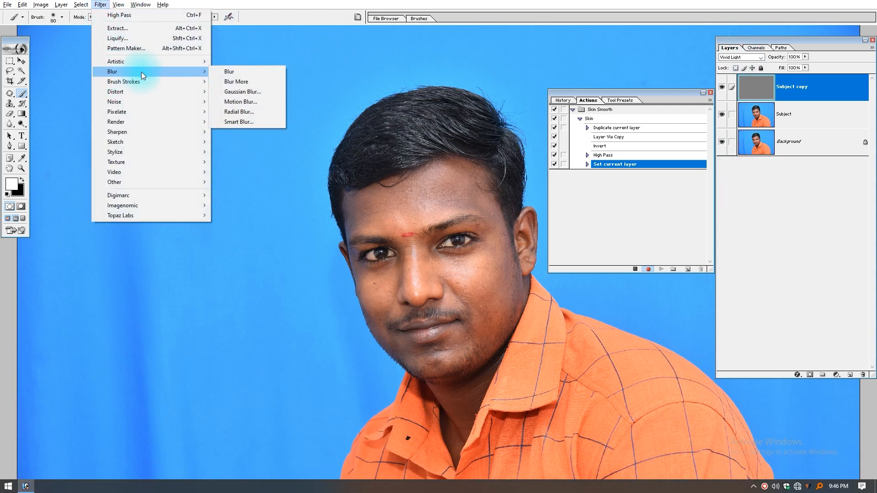
{"action": "left_click", "coordinate": [261, 99]}
{"action": "left_click_drag", "start_coordinate": [663, 304], "coordinate": [586, 309]}
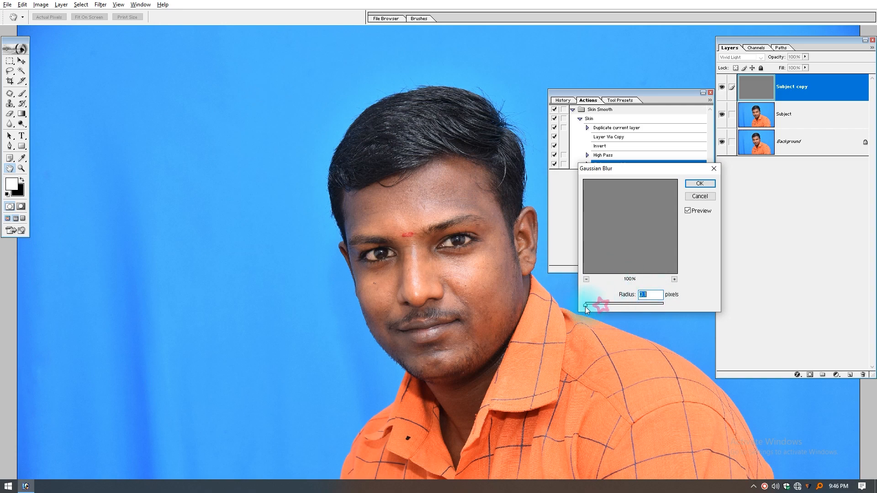
{"action": "left_click", "coordinate": [650, 295]}
{"action": "left_click", "coordinate": [699, 183]}
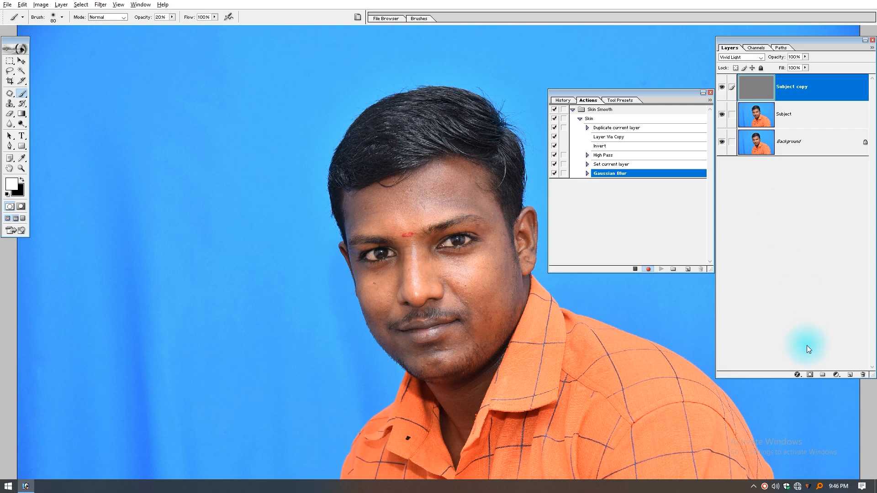
Add a black, hide-all mask to the Subject copy layer, stop recording the action, and target the mask
{"action": "left_click", "coordinate": [811, 375], "text": "alt"}
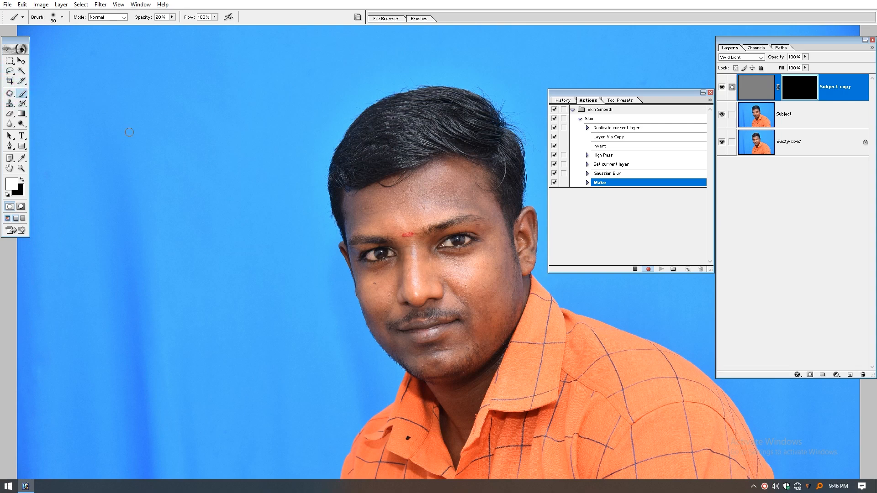
{"action": "left_click", "coordinate": [635, 270]}
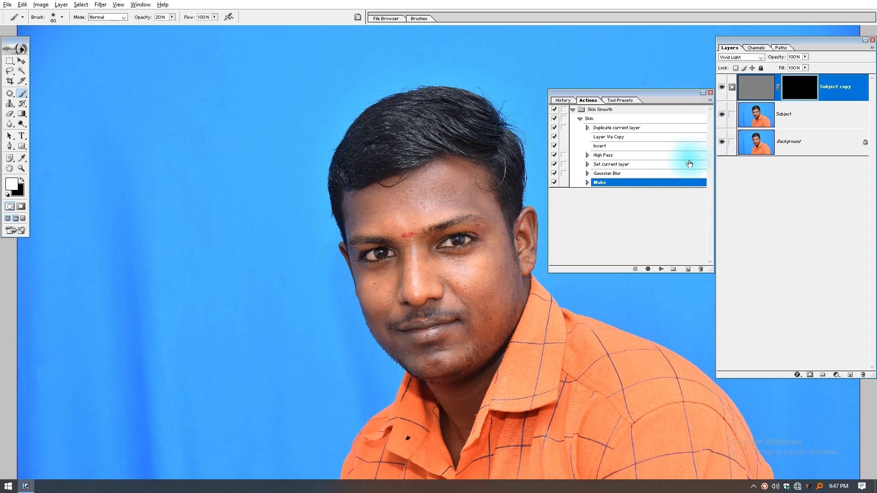
{"action": "left_click", "coordinate": [748, 90]}
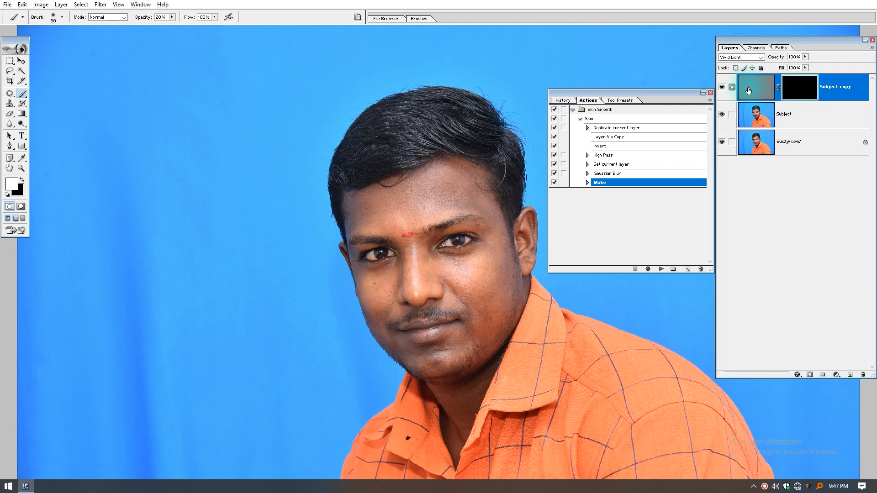
{"action": "left_click", "coordinate": [792, 90]}
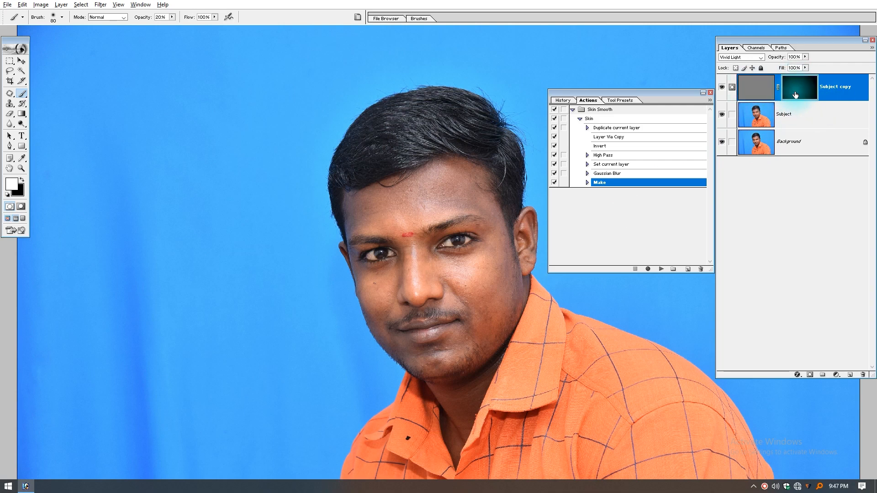
Move the Actions palette aside and paint white over the cheek on the Subject copy mask with an 800-pixel brush
{"action": "left_click_drag", "start_coordinate": [653, 92], "coordinate": [626, 41]}
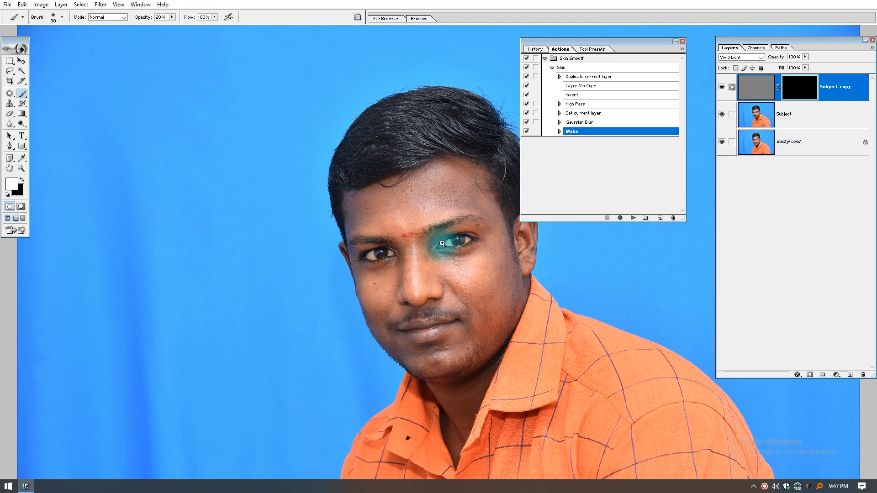
{"action": "key", "text": "ctrl+plus"}
{"action": "key", "text": "bracketright"}
{"action": "key", "text": "bracketright"}
{"action": "key", "text": "bracketright"}
{"action": "key", "text": "bracketright"}
{"action": "key", "text": "bracketright"}
{"action": "key", "text": "bracketright"}
{"action": "key", "text": "bracketright"}
{"action": "key", "text": "bracketright"}
{"action": "key", "text": "bracketright"}
{"action": "key", "text": "bracketright"}
{"action": "key", "text": "bracketright"}
{"action": "key", "text": "bracketright"}
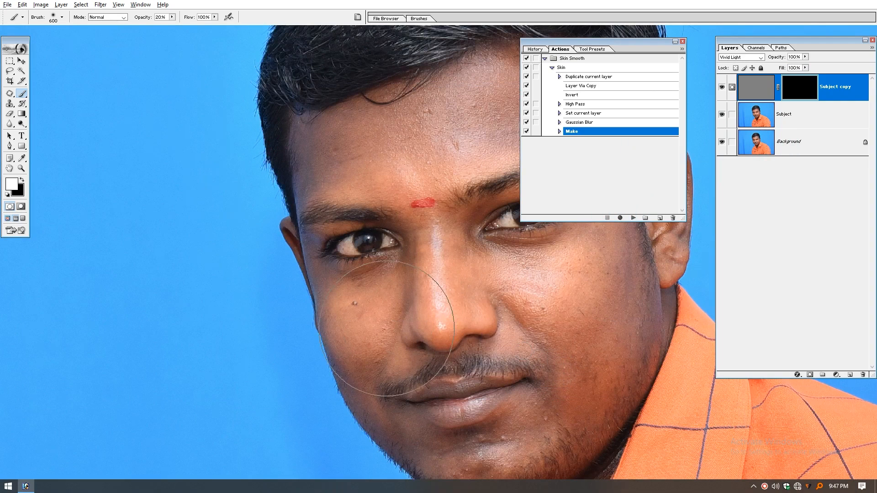
{"action": "left_click", "coordinate": [511, 330]}
{"action": "key", "text": "v"}
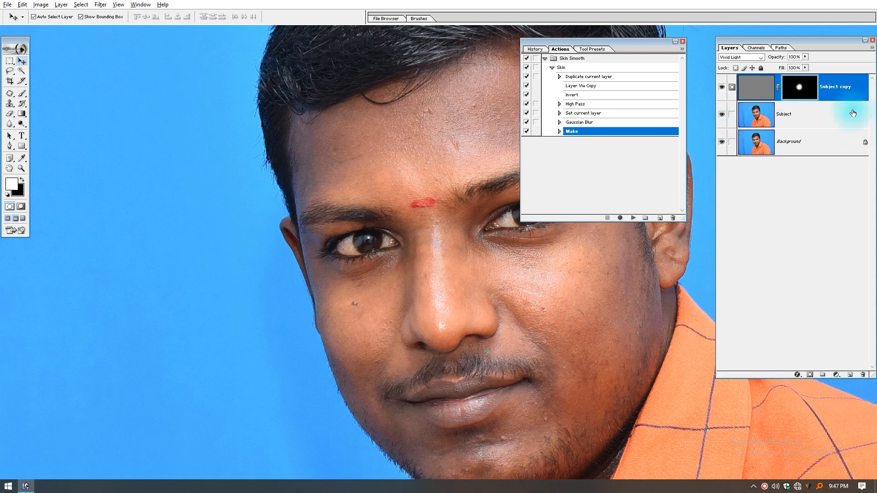
Merge the layers down into the Background and play the Skin action on it
{"action": "key", "text": "ctrl+e"}
{"action": "key", "text": "ctrl+e"}
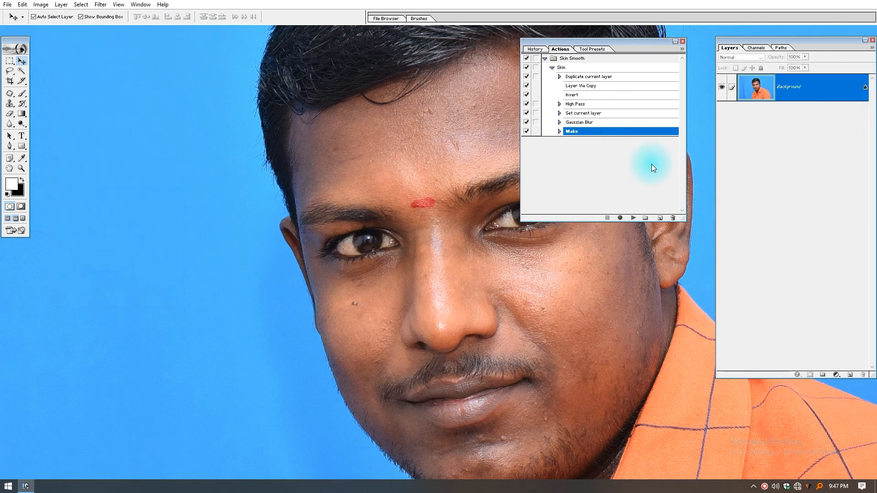
{"action": "left_click", "coordinate": [576, 68]}
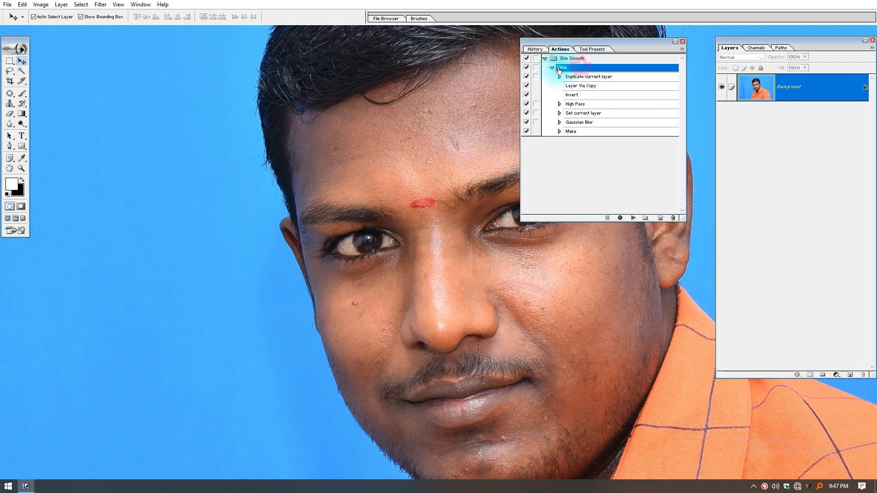
{"action": "left_click", "coordinate": [633, 216]}
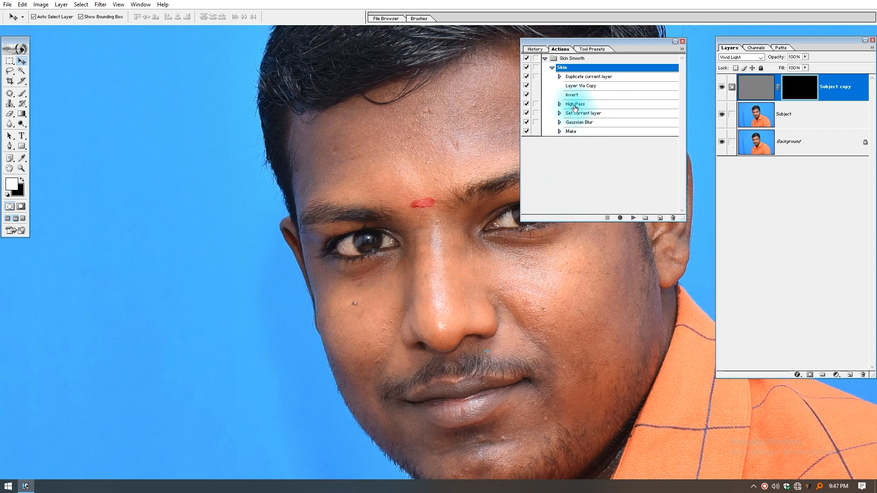
Turn on dialog prompts for the action's High Pass and Gaussian Blur steps, and merge the layers into the Background
{"action": "left_click", "coordinate": [535, 105]}
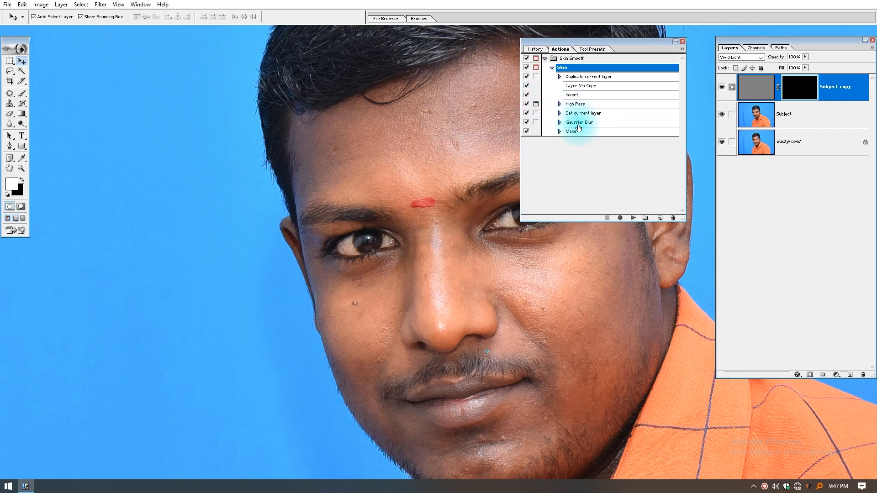
{"action": "left_click", "coordinate": [535, 122]}
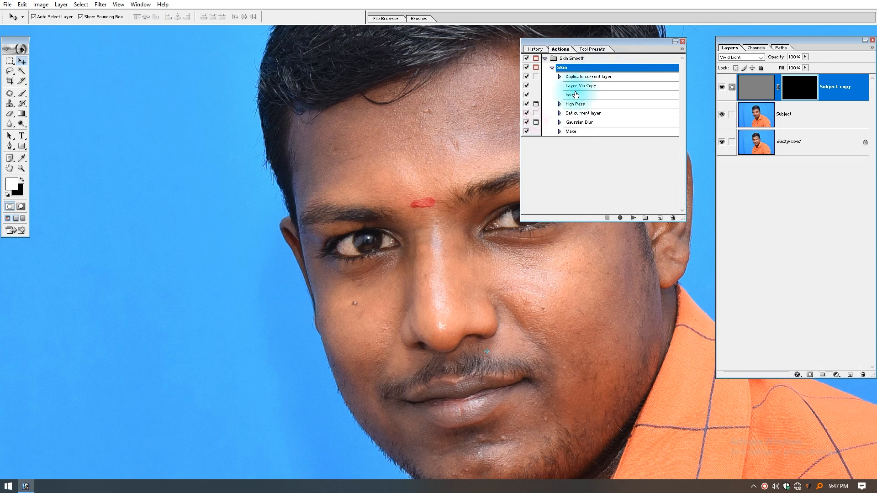
{"action": "key", "text": "ctrl+e"}
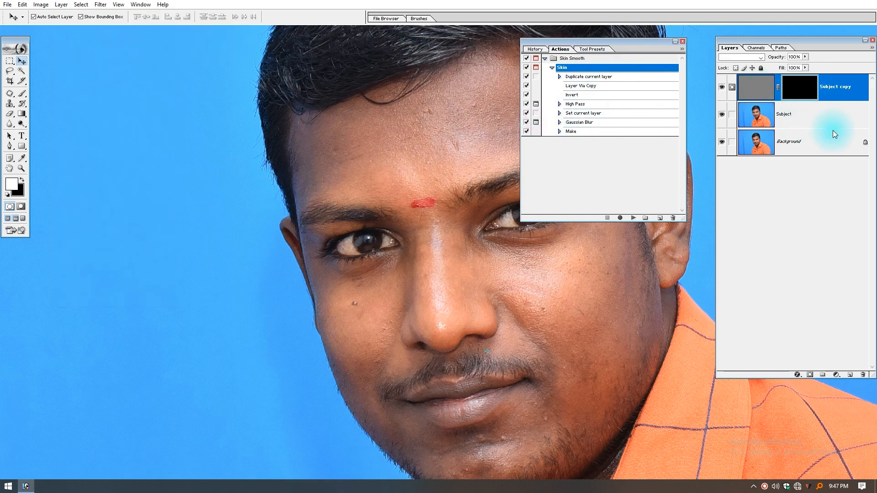
{"action": "key", "text": "ctrl+e"}
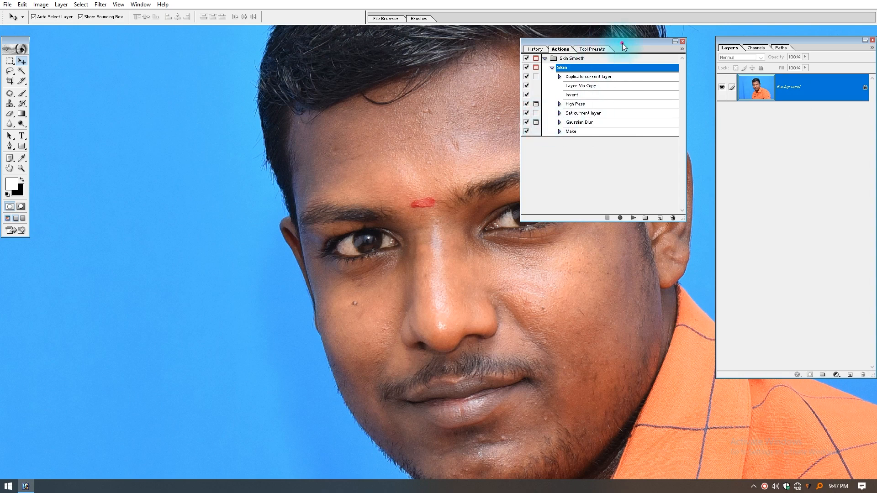
Move the Actions palette aside, replay the Skin action, and raise the High Pass radius to 15.1 pixels
{"action": "left_click_drag", "start_coordinate": [621, 43], "coordinate": [646, 31]}
{"action": "left_click", "coordinate": [658, 206]}
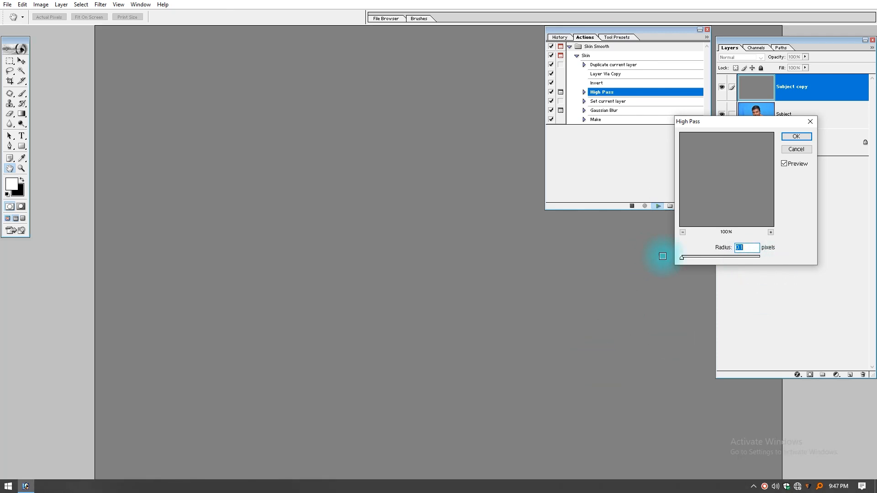
{"action": "left_click_drag", "start_coordinate": [682, 257], "coordinate": [714, 251]}
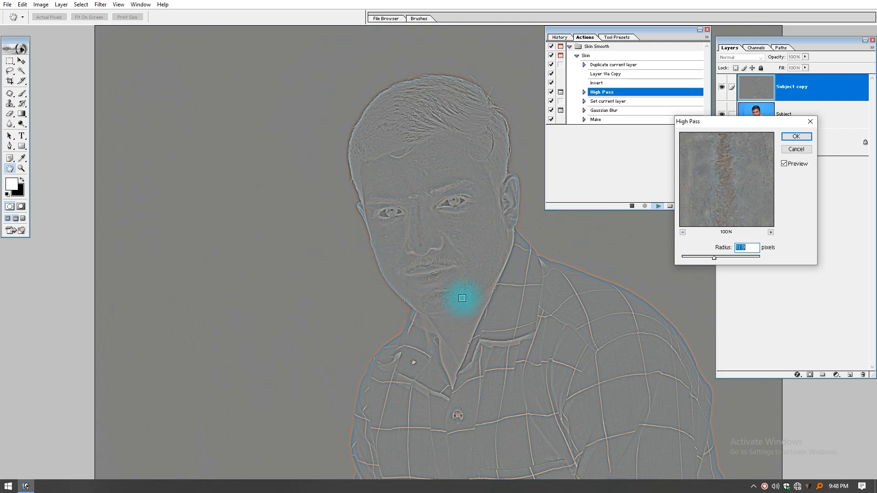
{"action": "key", "text": "Up"}
{"action": "key", "text": "Up"}
{"action": "key", "text": "Up"}
{"action": "key", "text": "Up"}
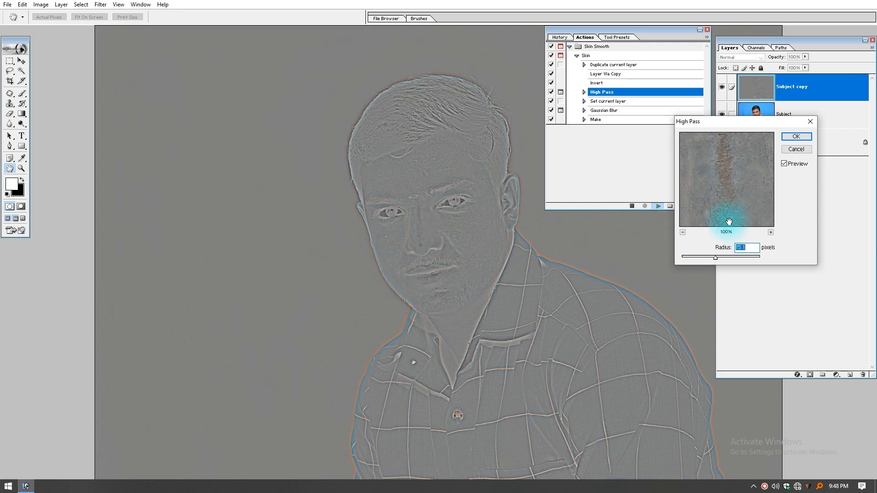
Try higher and lower High Pass radii in the preview and apply the filter at 12.0 pixels
{"action": "left_click", "coordinate": [740, 256]}
{"action": "left_click_drag", "start_coordinate": [722, 259], "coordinate": [715, 260]}
{"action": "left_click", "coordinate": [715, 258]}
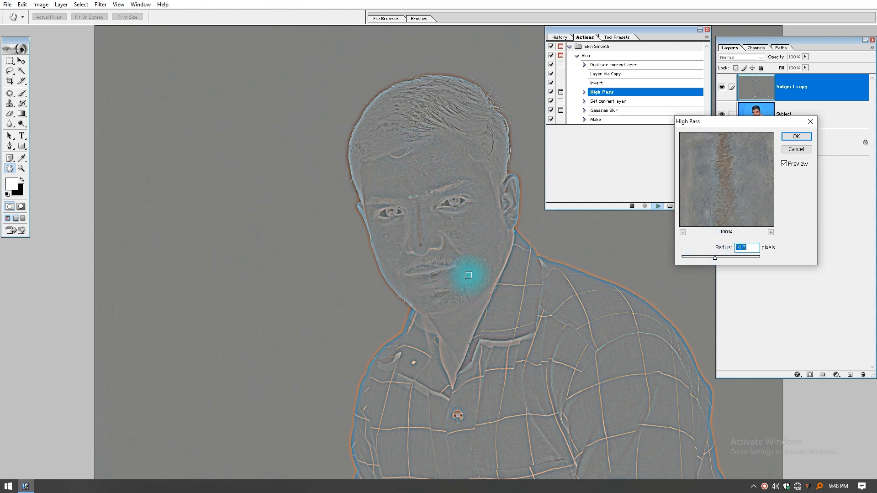
{"action": "left_click", "coordinate": [744, 256]}
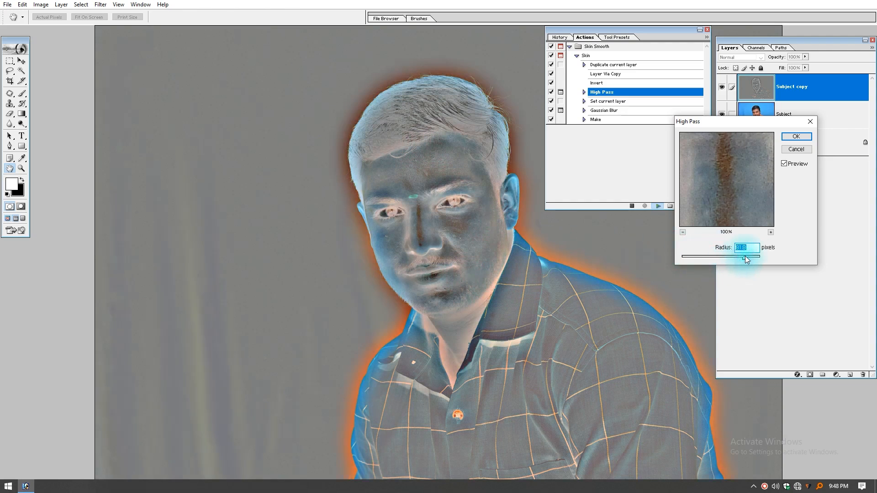
{"action": "left_click", "coordinate": [714, 256]}
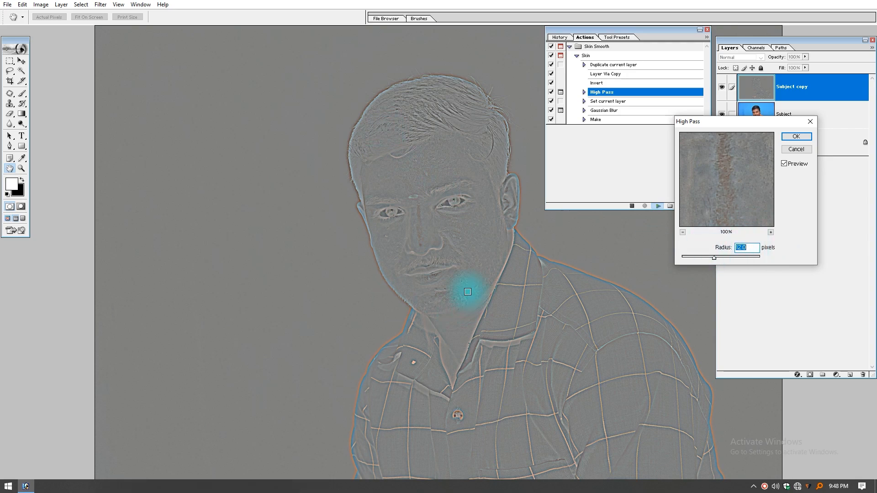
{"action": "key", "text": "Down"}
{"action": "key", "text": "Down"}
{"action": "key", "text": "Down"}
{"action": "key", "text": "Down"}
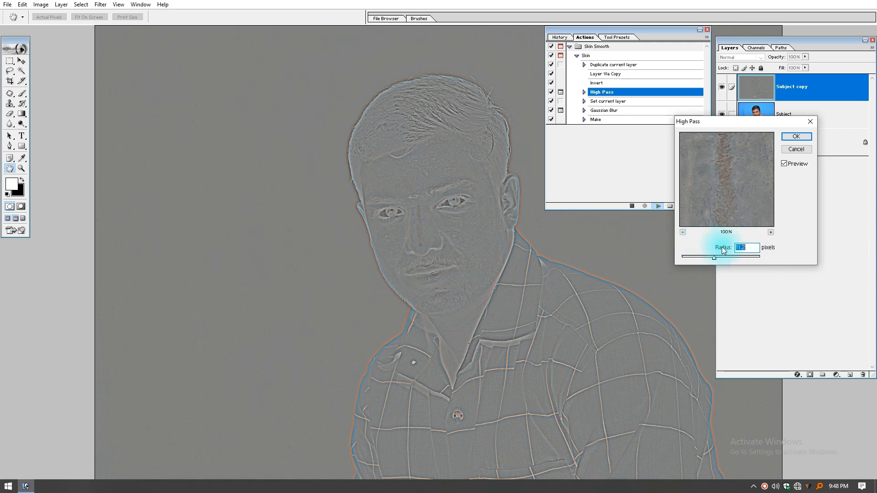
{"action": "key", "text": "Up"}
{"action": "key", "text": "Up"}
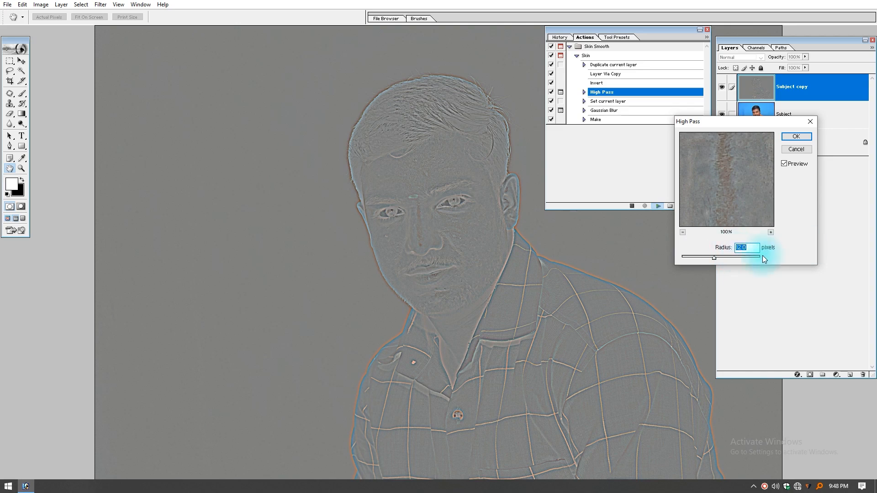
{"action": "left_click", "coordinate": [798, 136]}
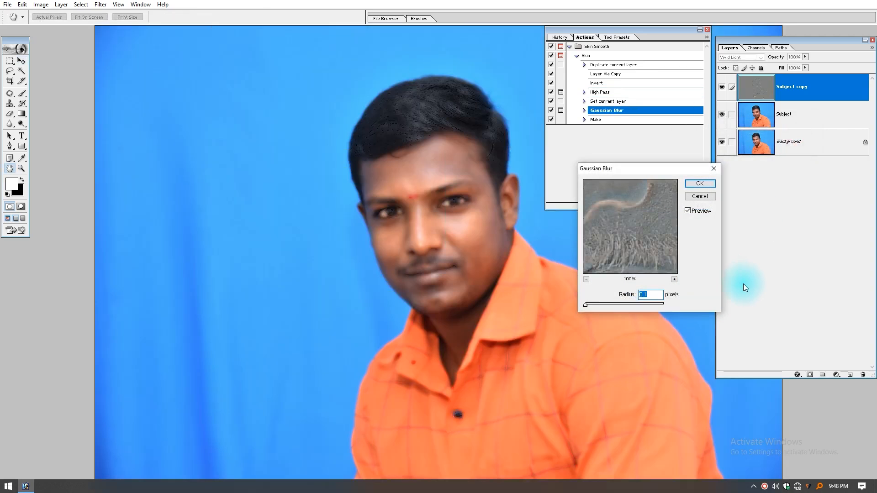
Raise the Gaussian Blur radius to 3.8 pixels while checking the face, and apply it to finish the action
{"action": "key", "text": "Up"}
{"action": "key", "text": "Up"}
{"action": "key", "text": "Up"}
{"action": "key", "text": "Up"}
{"action": "key", "text": "Up"}
{"action": "key", "text": "Up"}
{"action": "key", "text": "Up"}
{"action": "key", "text": "Up"}
{"action": "key", "text": "Up"}
{"action": "key", "text": "Up"}
{"action": "key", "text": "Up"}
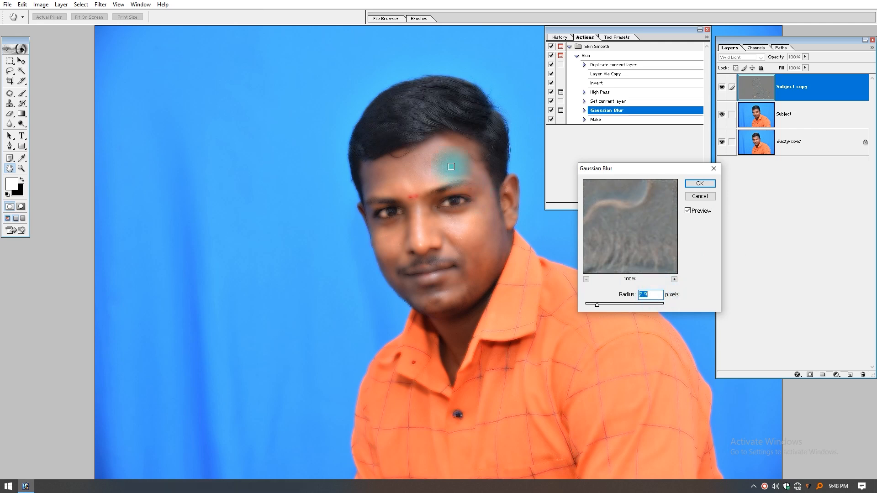
{"action": "left_click_drag", "start_coordinate": [524, 296], "coordinate": [521, 341]}
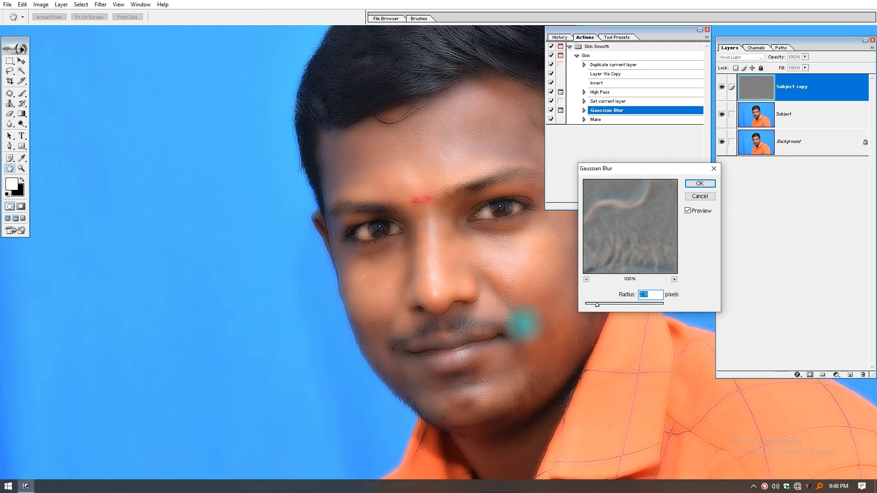
{"action": "left_click", "coordinate": [506, 271]}
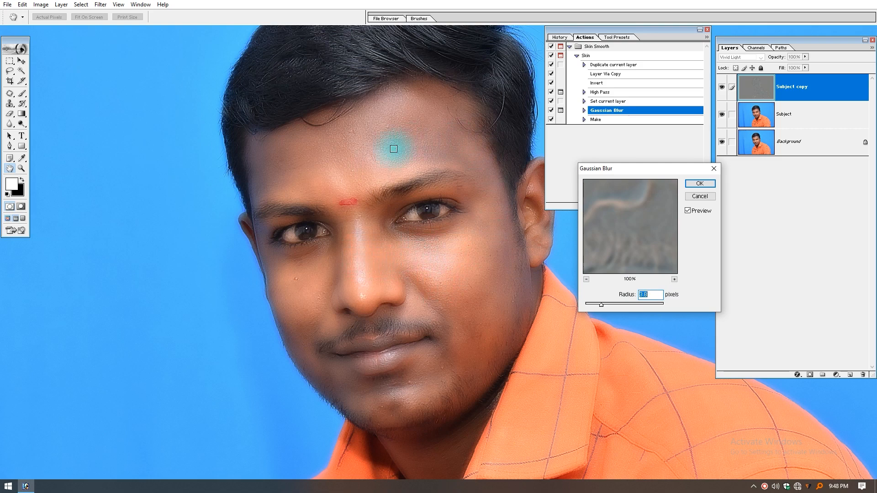
{"action": "left_click", "coordinate": [699, 183]}
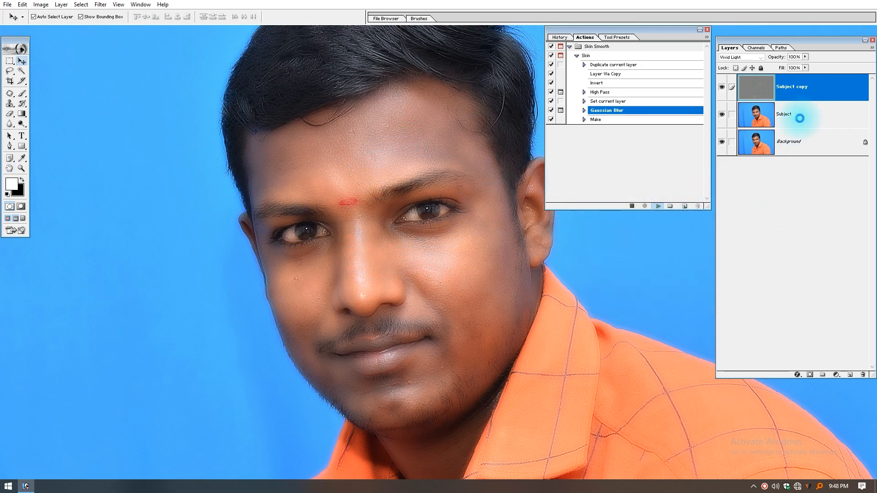
Set up the Brush tool at size 200 and 50% opacity for painting white on the Subject copy layer's mask
{"action": "key", "text": "b"}
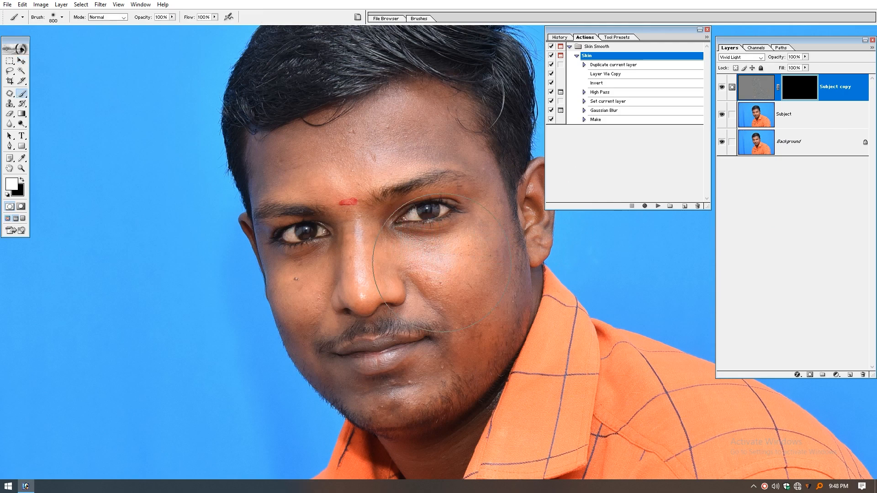
{"action": "scroll", "coordinate": [453, 266], "scroll_direction": "up", "scroll_amount": 2}
{"action": "key", "text": "bracketleft"}
{"action": "key", "text": "bracketleft"}
{"action": "key", "text": "bracketleft"}
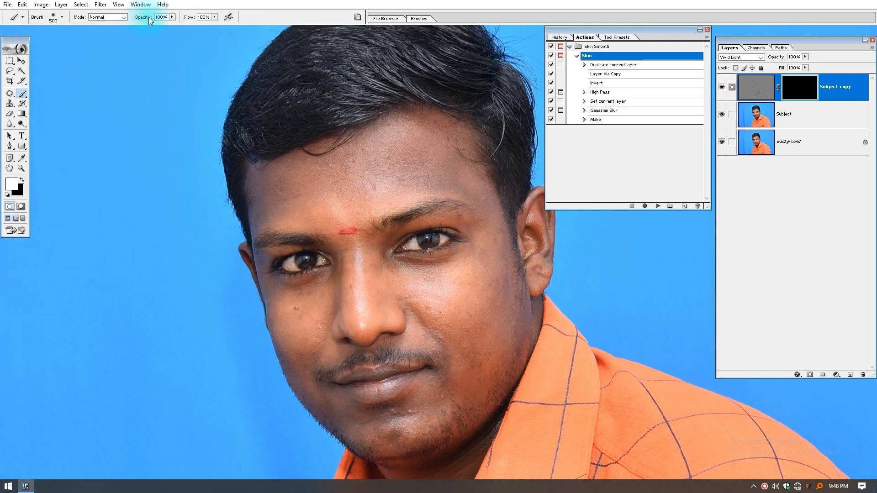
{"action": "key", "text": "5"}
{"action": "key", "text": "bracketleft"}
{"action": "key", "text": "bracketleft"}
{"action": "key", "text": "bracketleft"}
{"action": "left_click", "coordinate": [256, 140]}
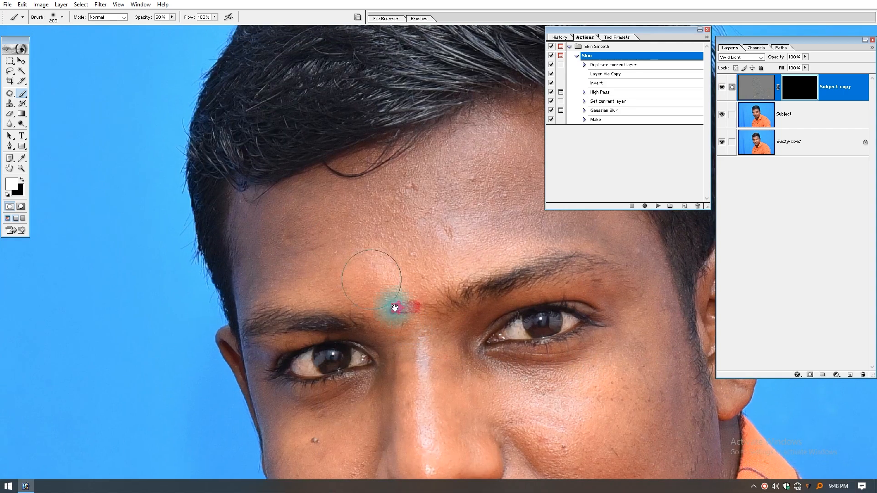
Hide the palettes and paint white on the mask over the forehead, nose and the cheek beside the shirt collar
{"action": "key", "text": "Tab"}
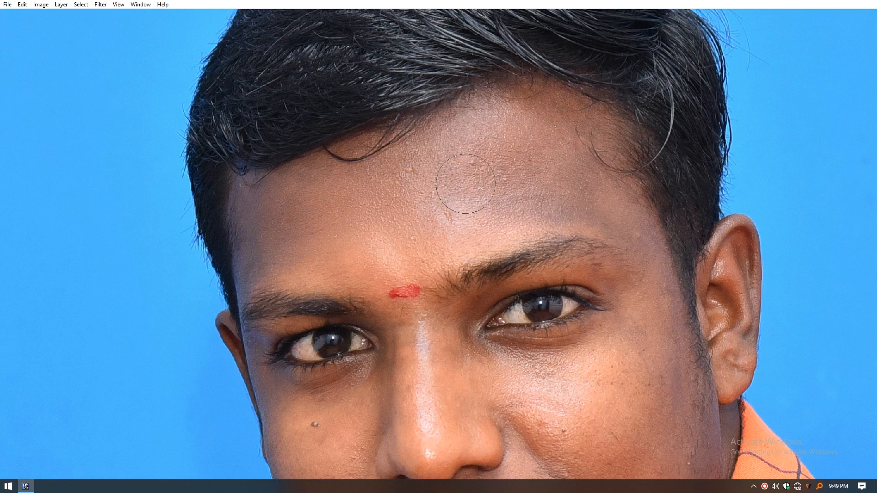
{"action": "mouse_move", "coordinate": [658, 260]}
{"action": "left_mouse_down"}
{"action": "mouse_move", "coordinate": [650, 221]}
{"action": "mouse_move", "coordinate": [629, 190]}
{"action": "left_mouse_up"}
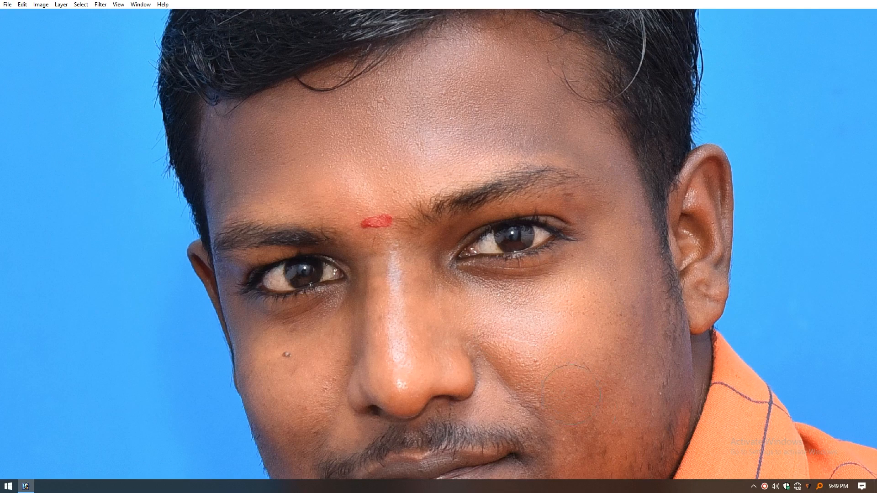
{"action": "left_click_drag", "start_coordinate": [573, 350], "coordinate": [524, 235]}
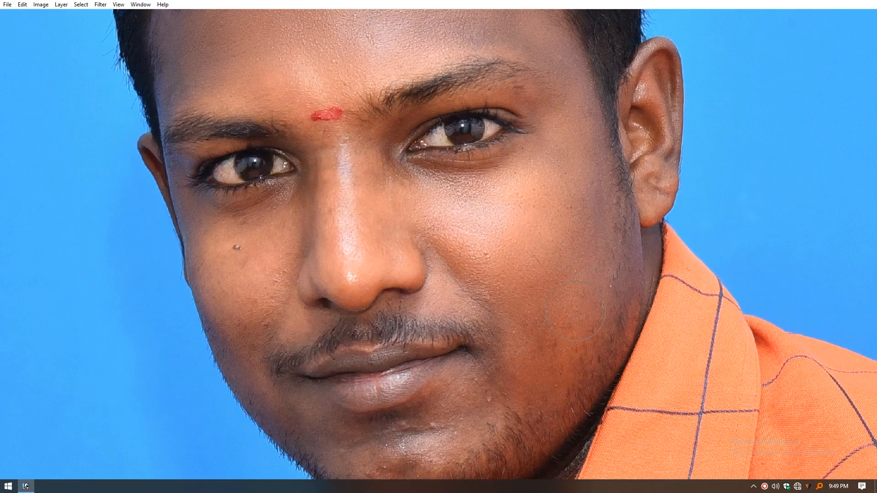
{"action": "left_click_drag", "start_coordinate": [575, 311], "coordinate": [590, 197]}
{"action": "left_click_drag", "start_coordinate": [413, 324], "coordinate": [424, 228]}
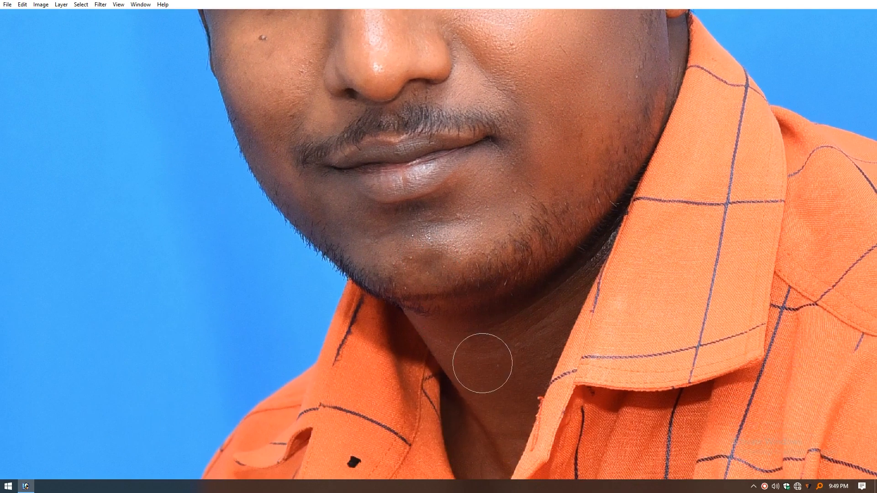
Continue painting the mask over the neck, chin and far cheek, and go over the forehead again
{"action": "mouse_move", "coordinate": [489, 416]}
{"action": "left_mouse_down"}
{"action": "mouse_move", "coordinate": [481, 307]}
{"action": "mouse_move", "coordinate": [494, 437]}
{"action": "left_mouse_up"}
{"action": "left_click_drag", "start_coordinate": [407, 251], "coordinate": [436, 348]}
{"action": "left_click_drag", "start_coordinate": [343, 200], "coordinate": [359, 279]}
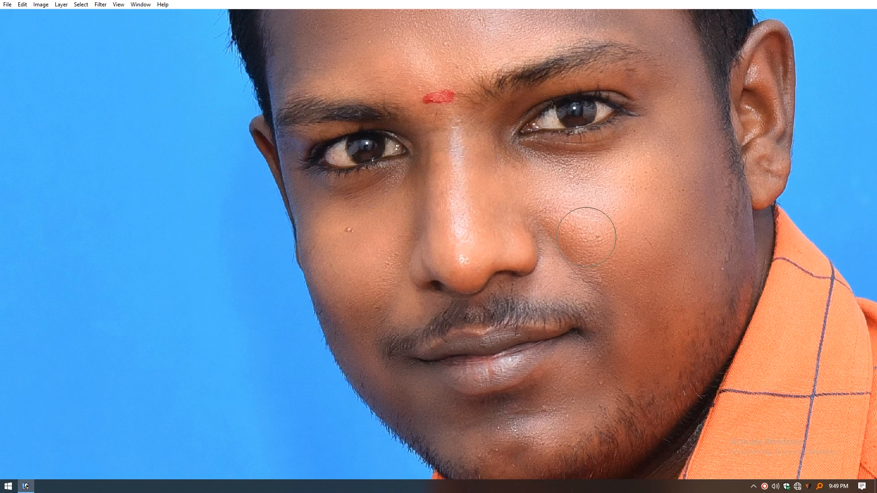
{"action": "left_click_drag", "start_coordinate": [298, 83], "coordinate": [307, 182]}
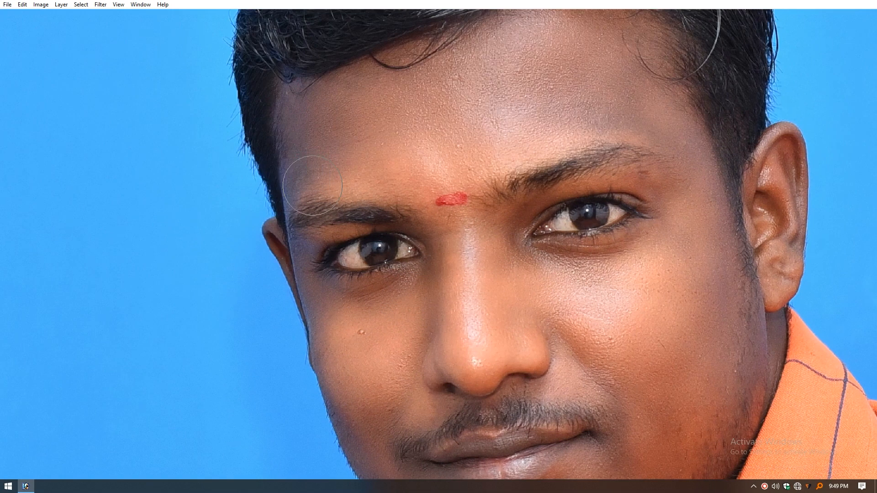
{"action": "mouse_move", "coordinate": [437, 87]}
{"action": "left_mouse_down"}
{"action": "mouse_move", "coordinate": [436, 124]}
{"action": "mouse_move", "coordinate": [417, 152]}
{"action": "left_mouse_up"}
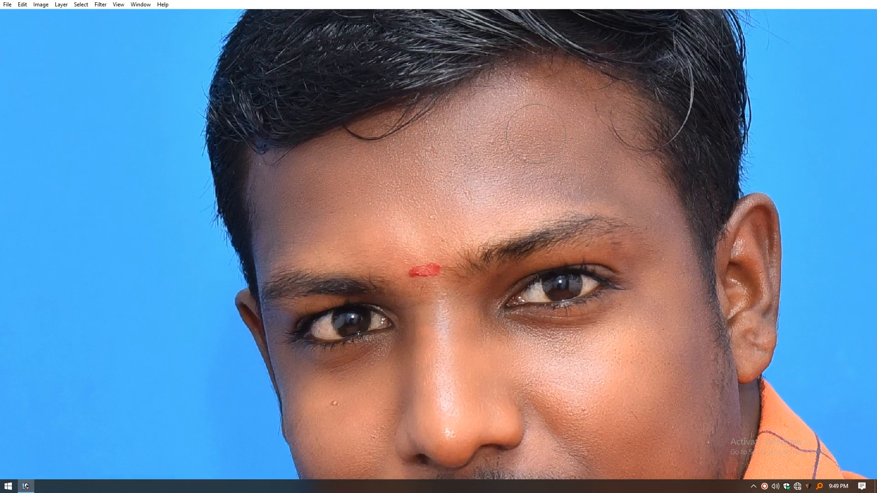
Restore the palettes, compare the face with the Subject copy layer hidden and shown, and return to the standard window view
{"action": "key", "text": "ctrl+0"}
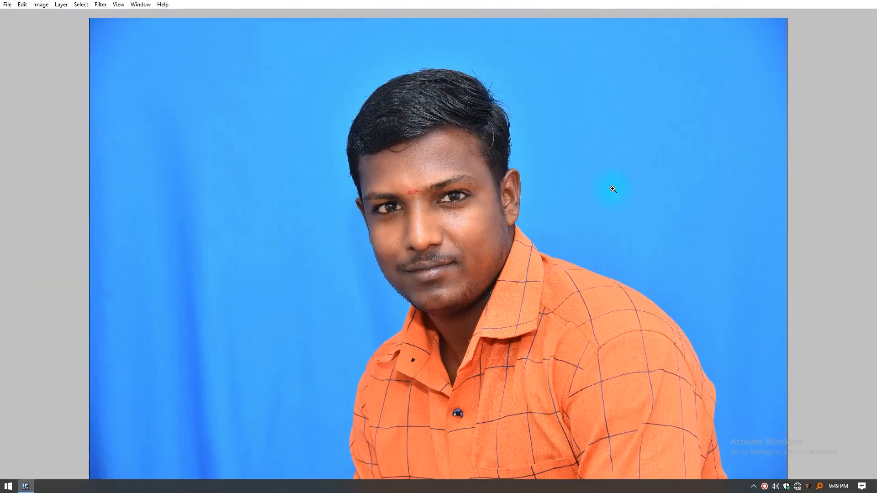
{"action": "left_click_drag", "start_coordinate": [594, 112], "coordinate": [307, 376]}
{"action": "key", "text": "Tab"}
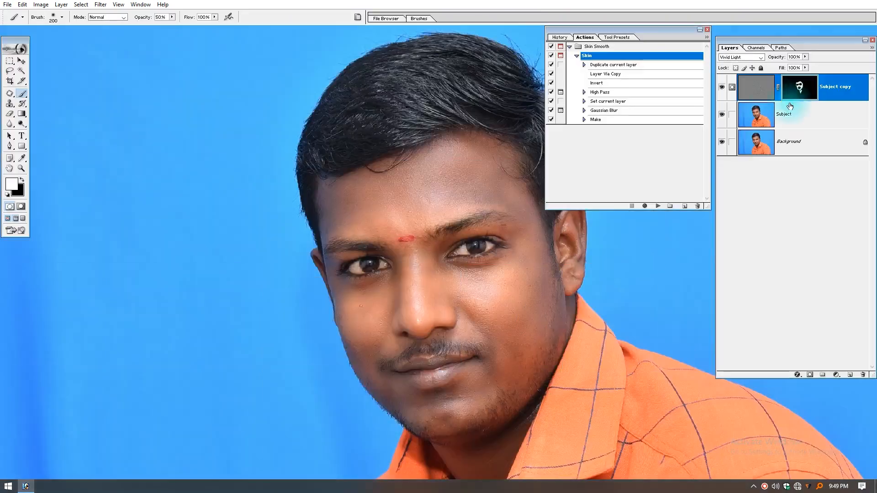
{"action": "left_click", "coordinate": [722, 88]}
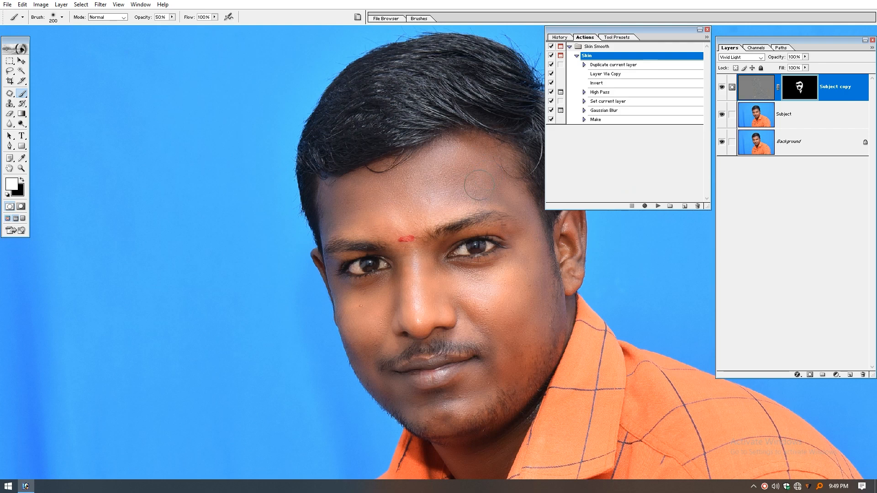
{"action": "key", "text": "f"}
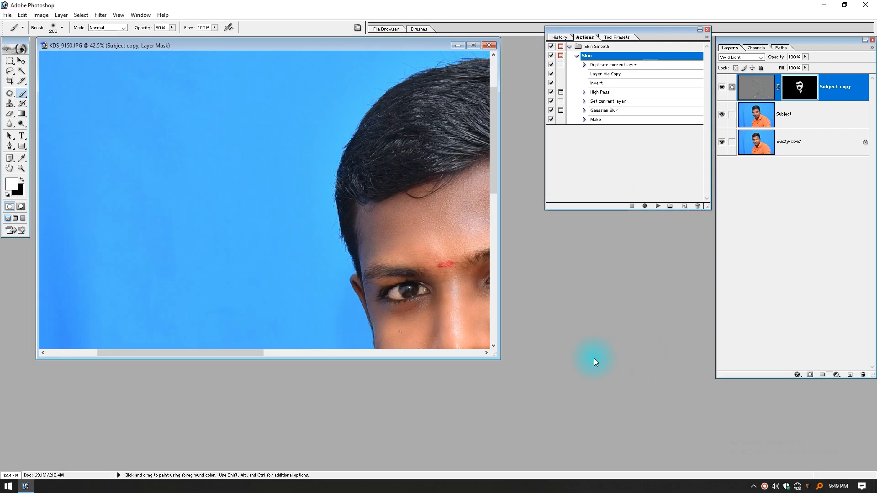